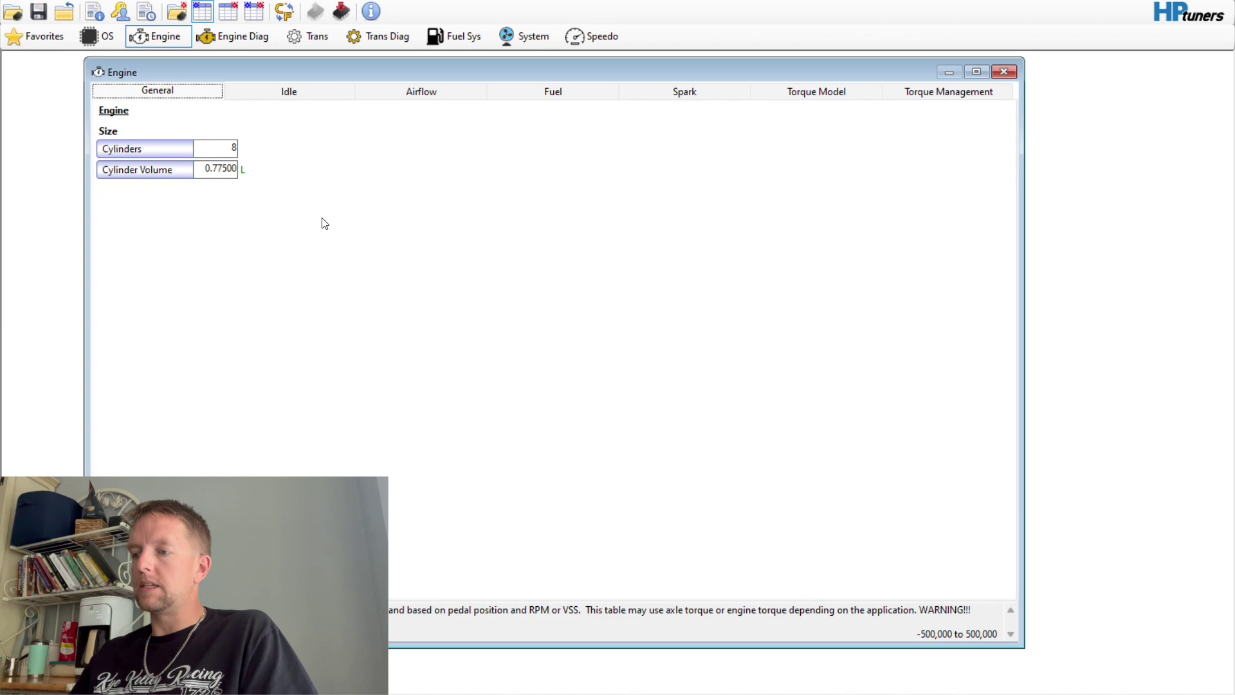
left_click(93, 1)
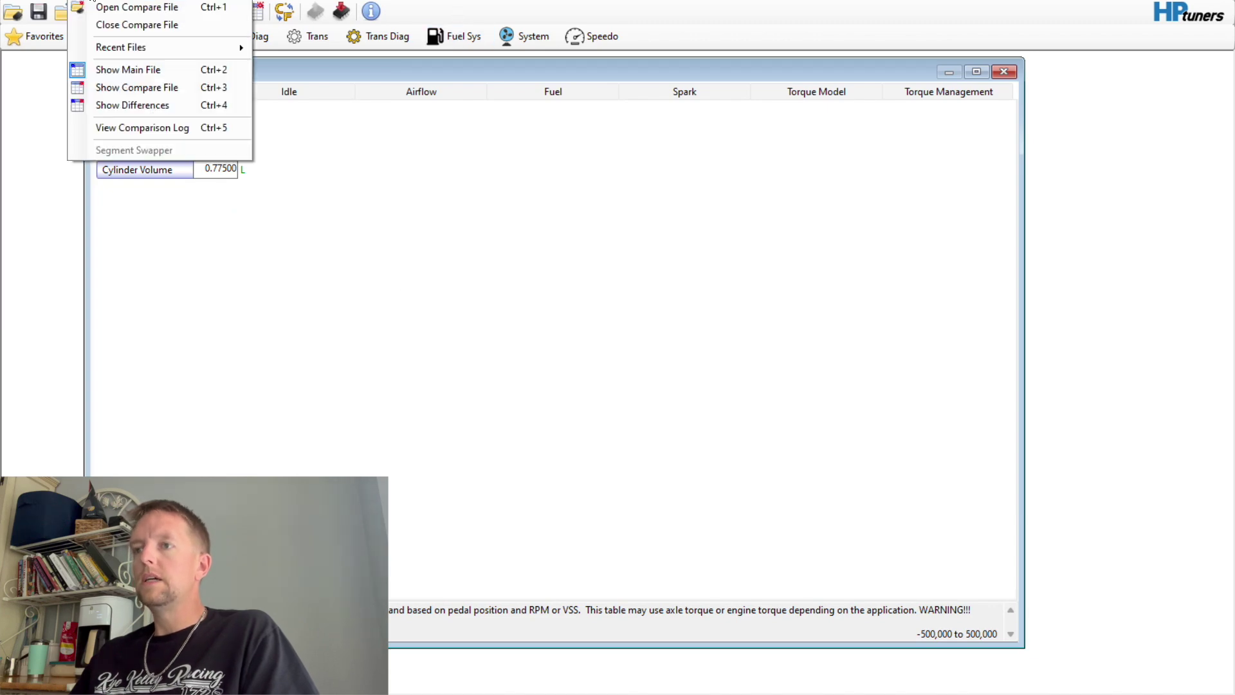
left_click(430, 2)
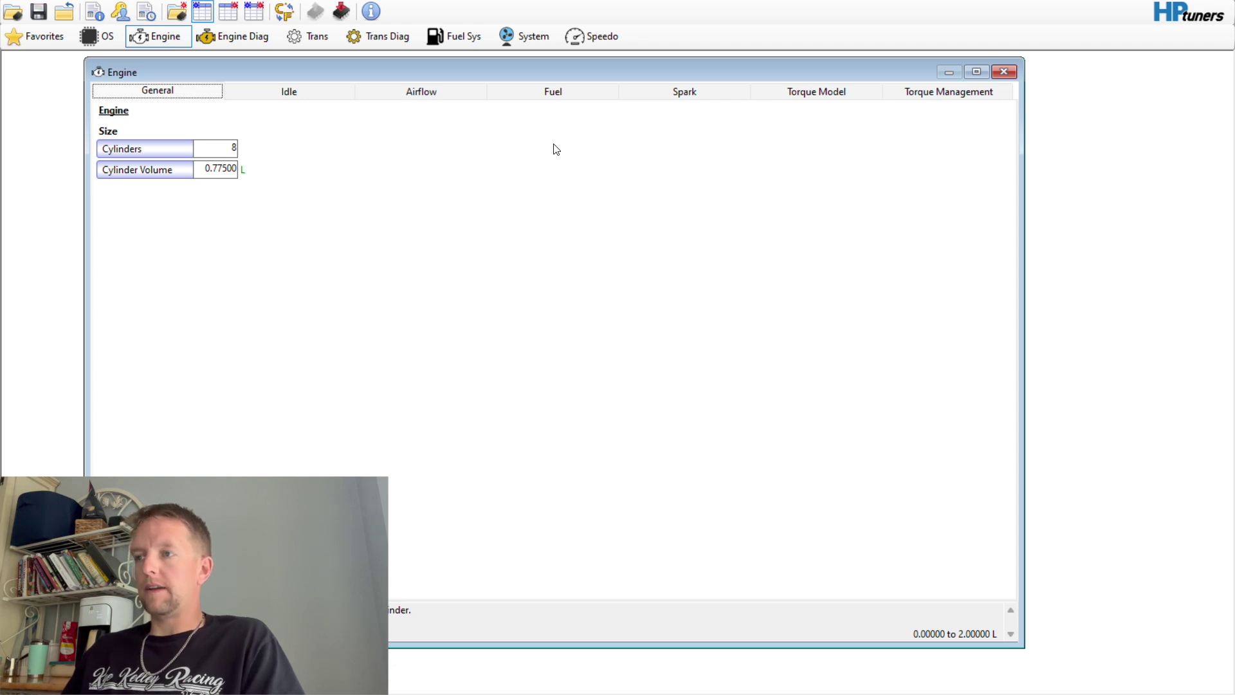
View the Airmass torque tables in Virtual Torque from the Torque Model settings, and close them
left_click(791, 100)
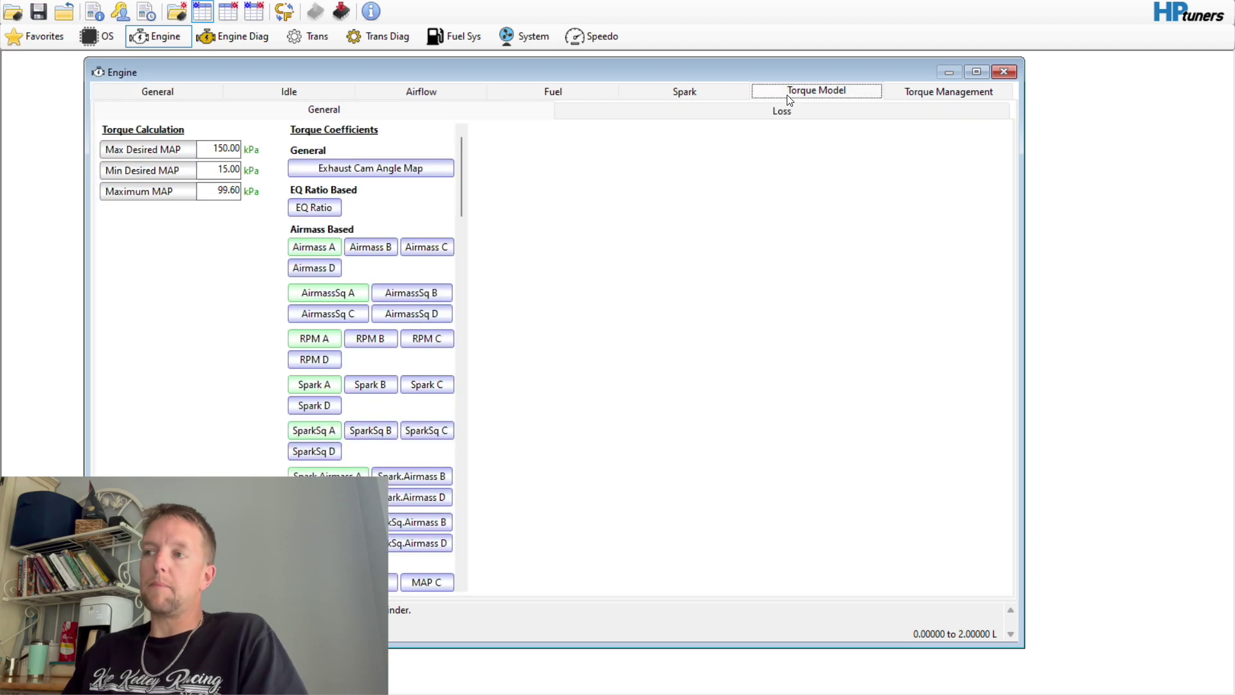
left_click(56, 3)
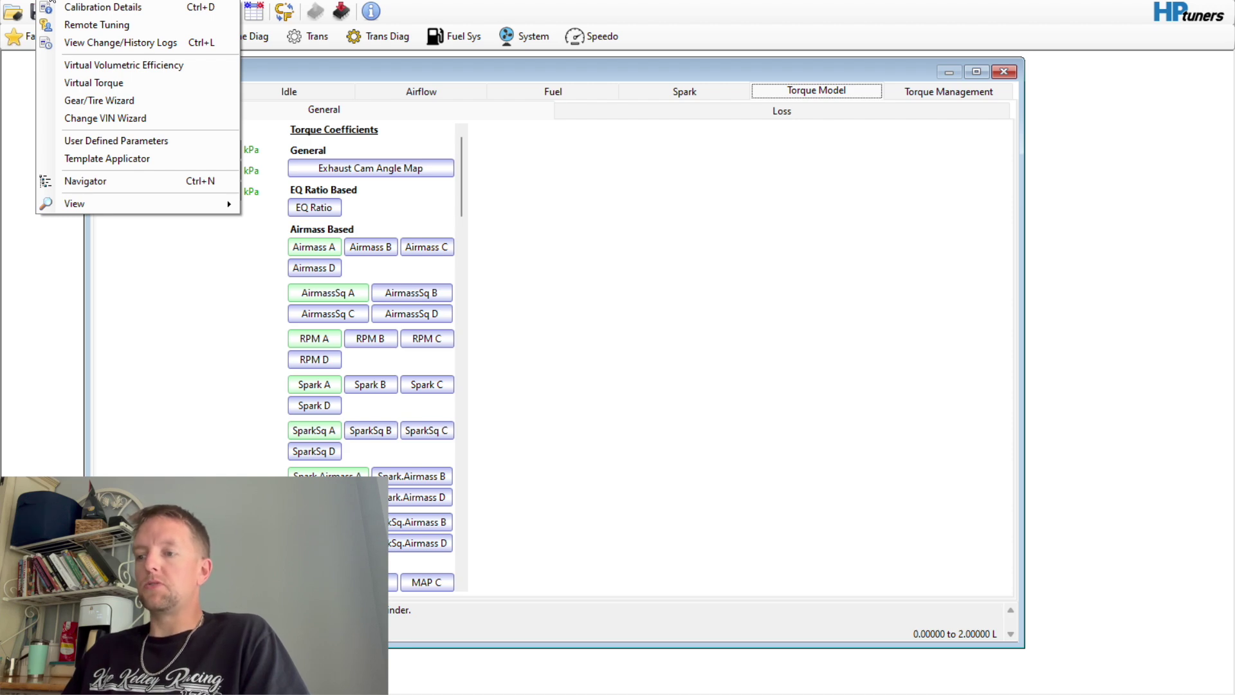
left_click(141, 81)
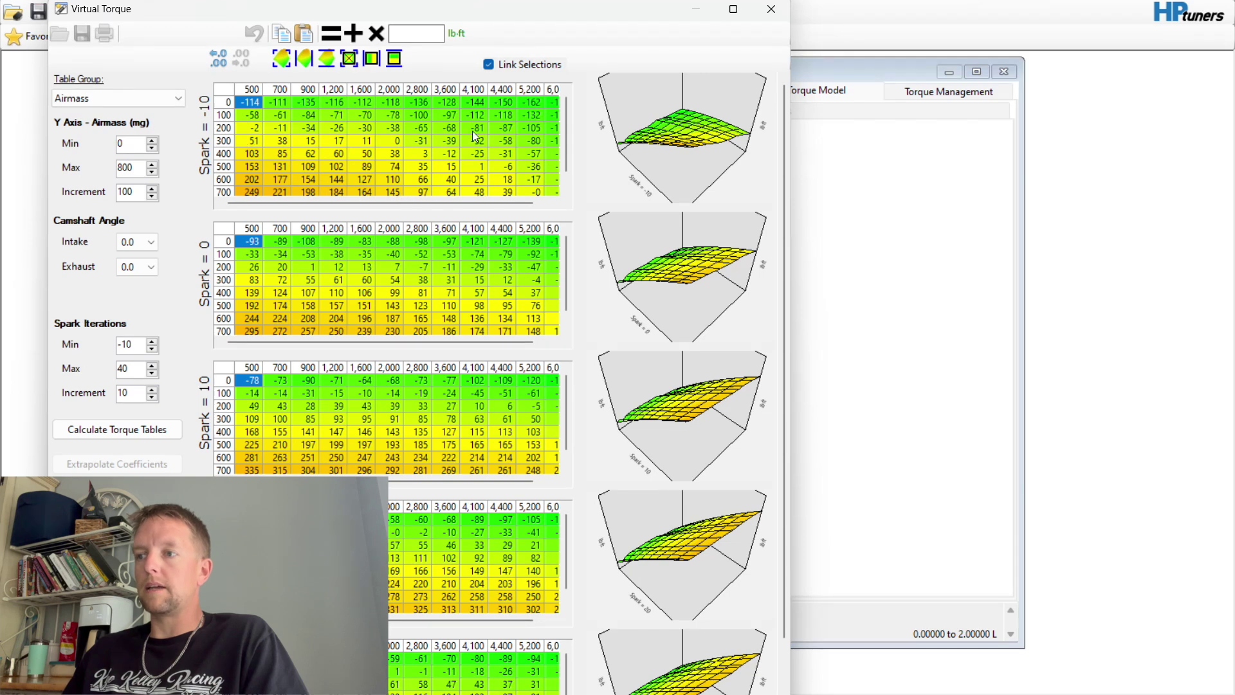
mouse_move(219, 10)
left_mouse_down()
mouse_move(245, 42)
mouse_move(209, 10)
left_mouse_up()
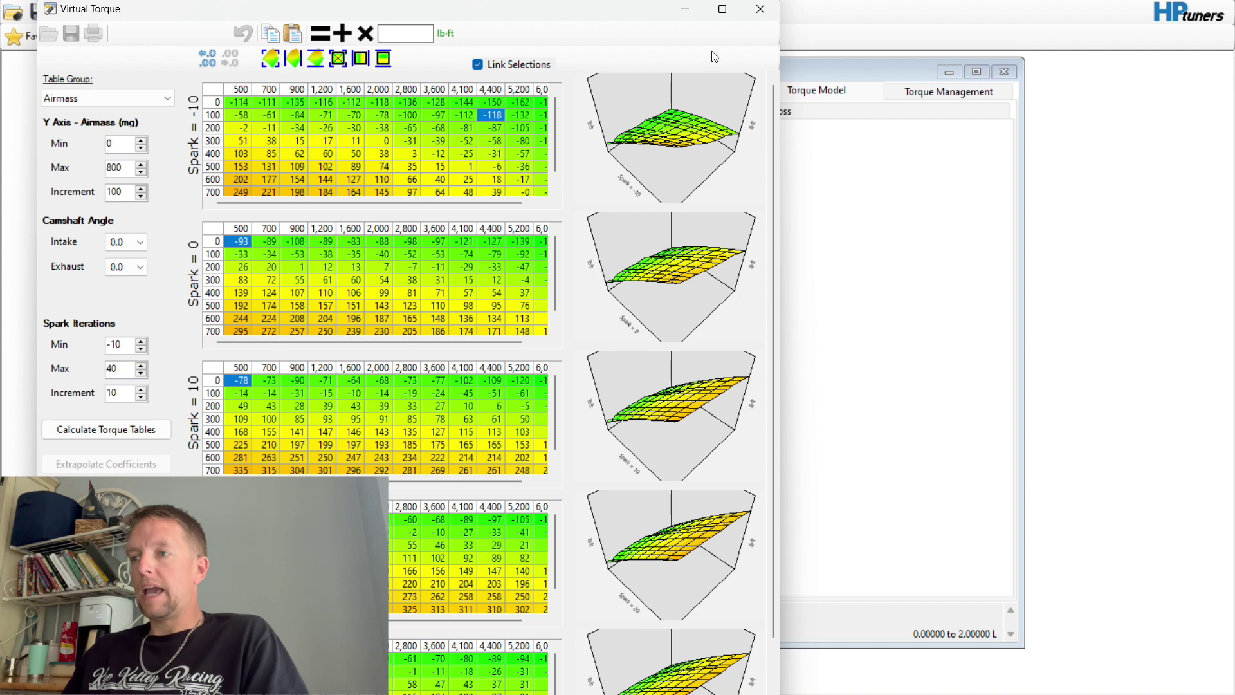
left_click(760, 9)
Open the Airmass A torque coefficient table, display the compare file's values, and enlarge the table window to show all rows
left_click(314, 247)
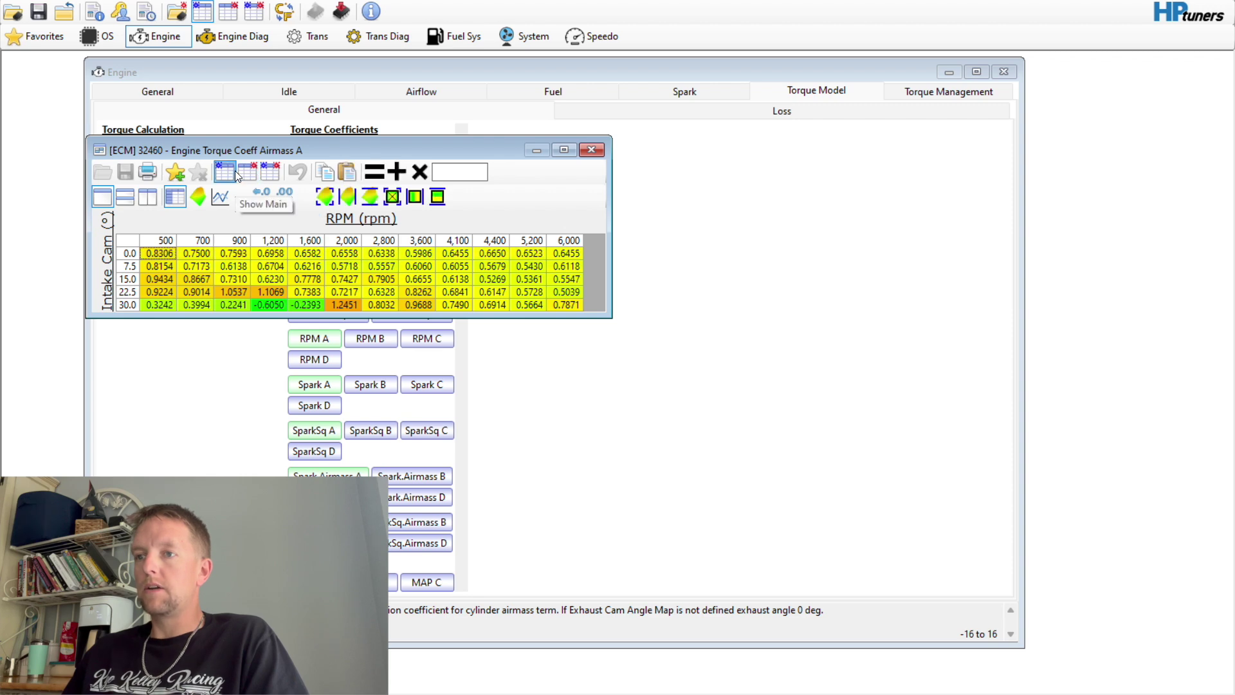
left_click(239, 175)
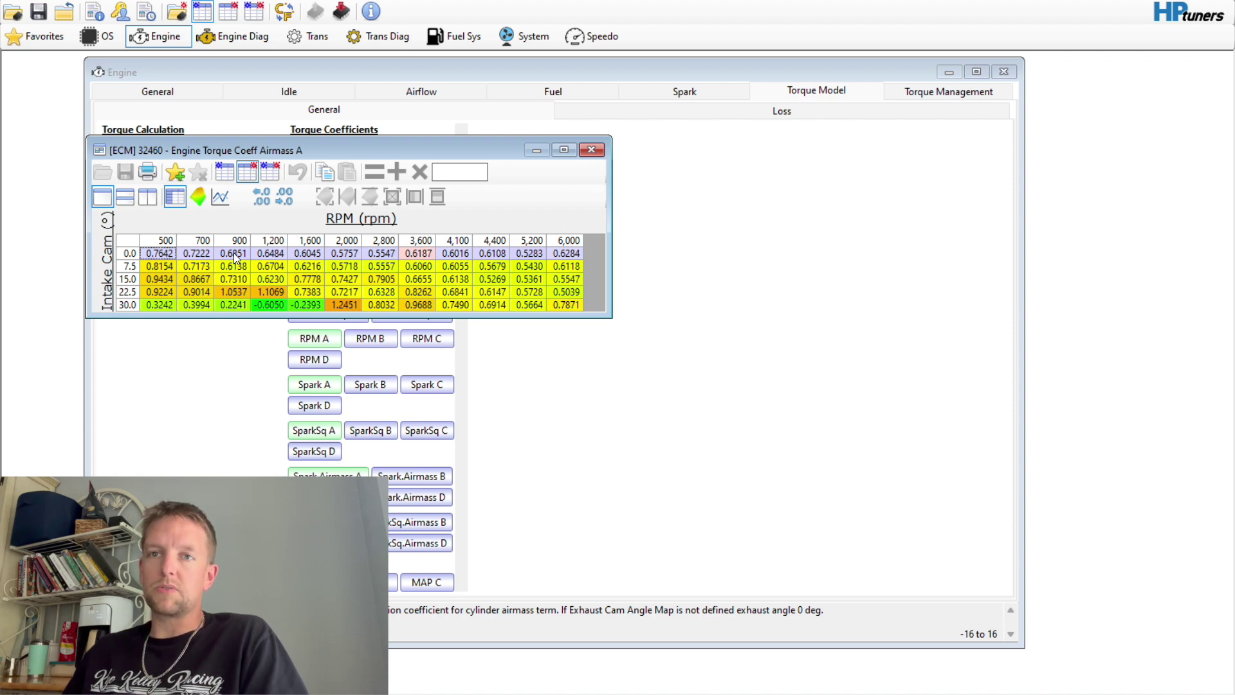
left_click(211, 325)
left_click(290, 249)
left_click_drag(269, 320, 269, 398)
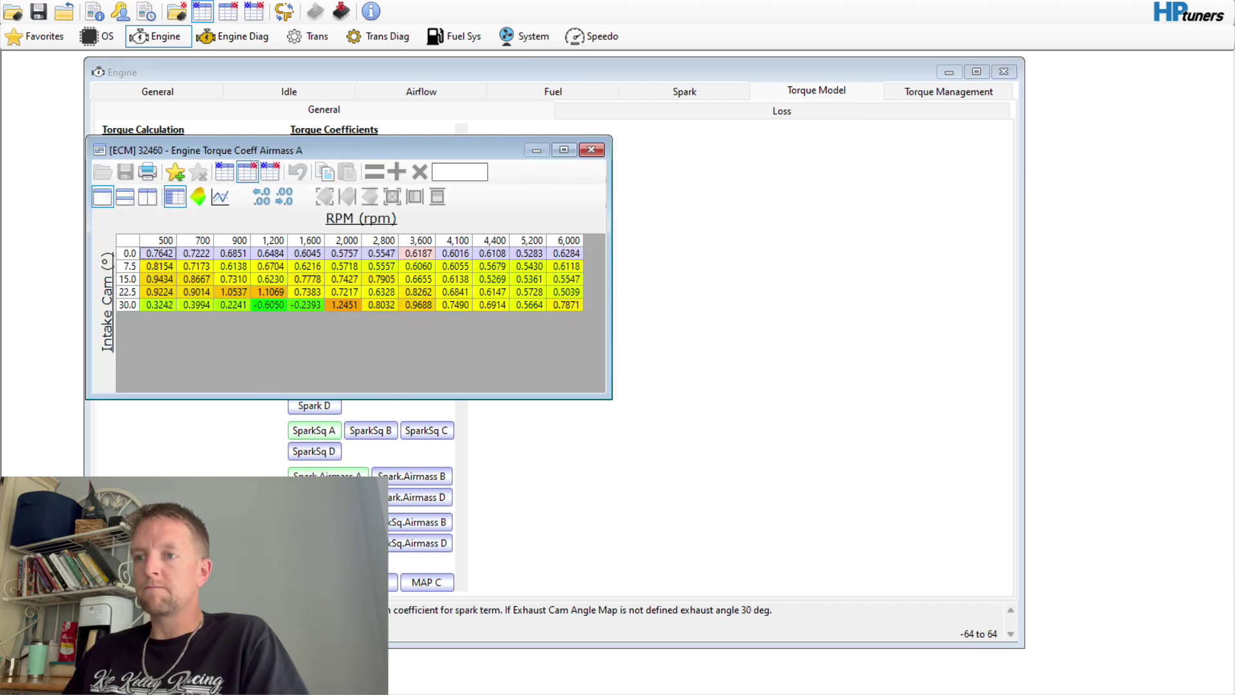
Reopen Virtual Torque with the Airmass table group and examine the linked 200 and 300 mg rows across the spark tables
left_click(95, 77)
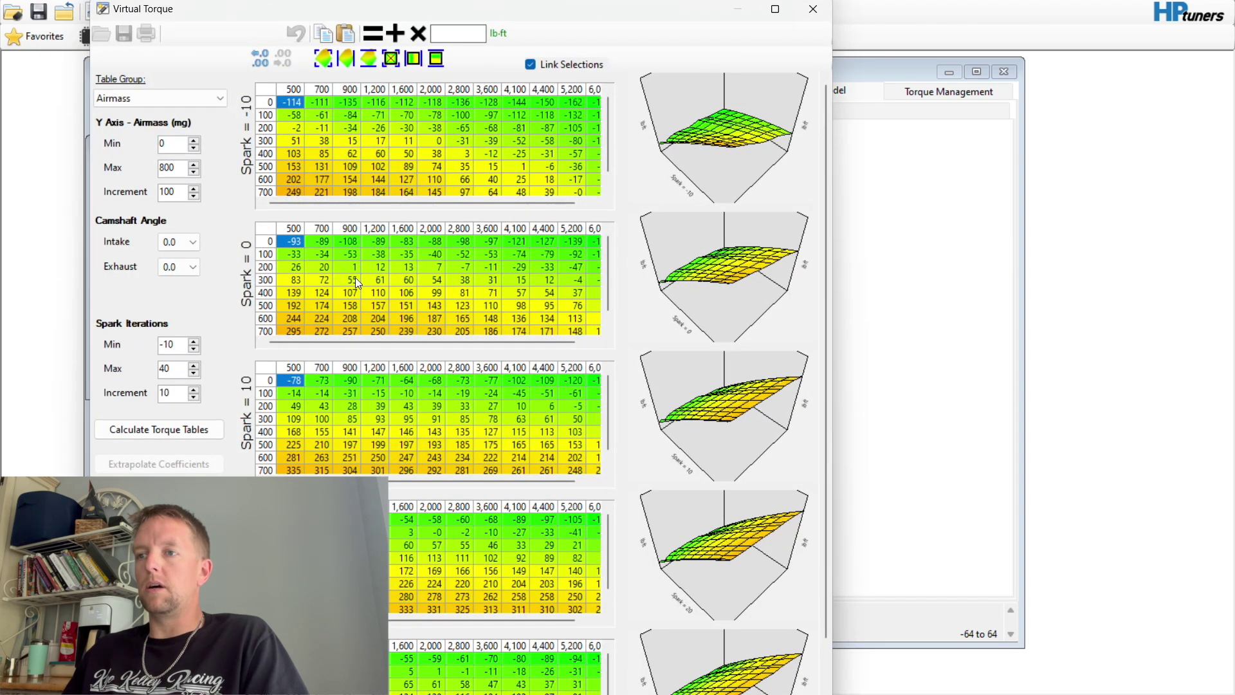
left_click(184, 99)
left_click(180, 126)
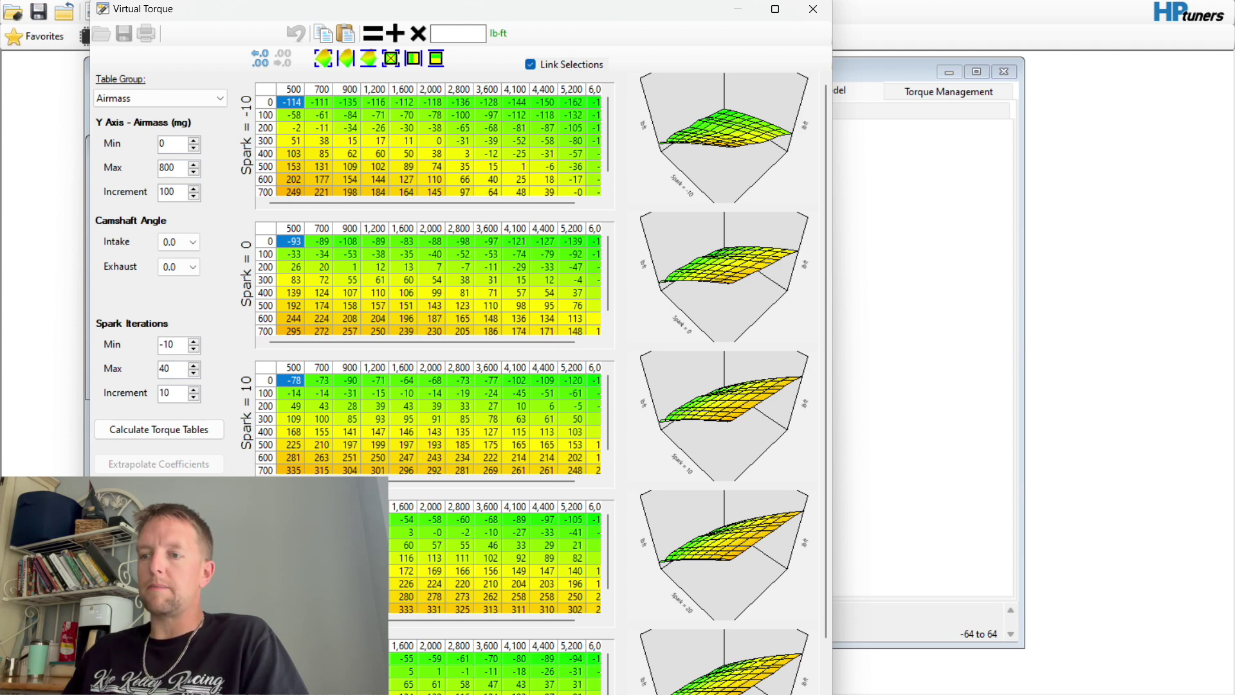
left_click(281, 408)
left_click(269, 408)
left_click_drag(274, 410, 269, 421)
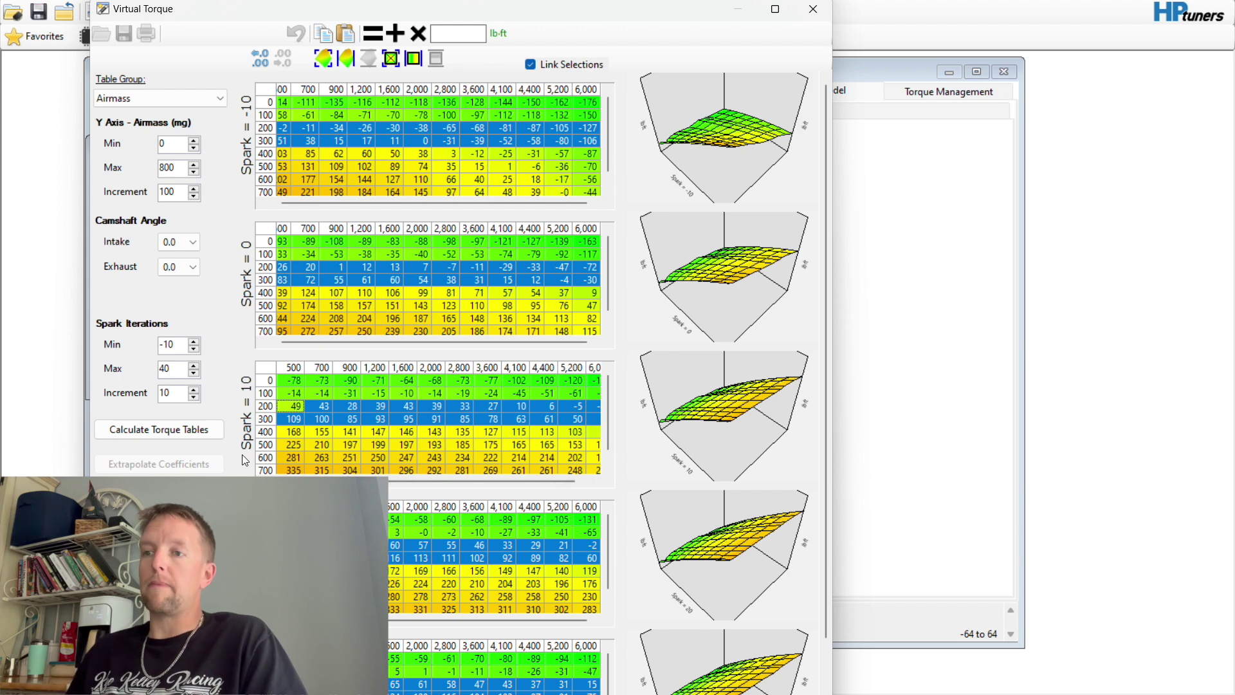
left_click(280, 419)
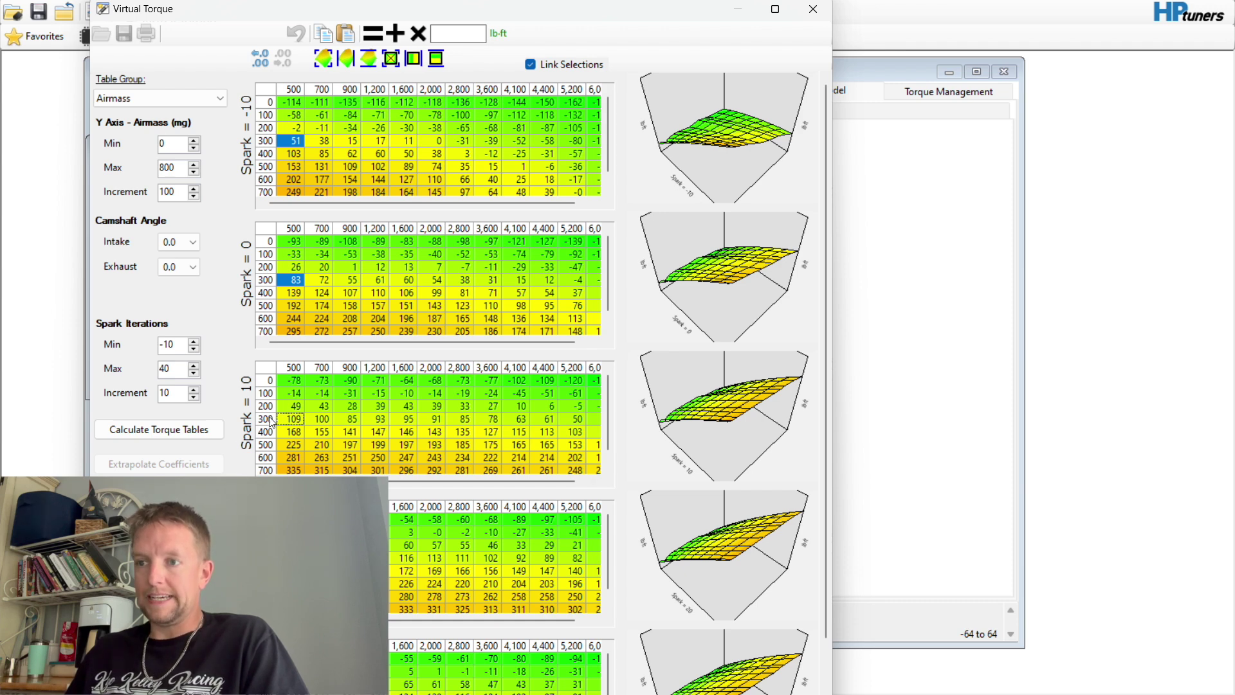
Add -20 lb-ft to the 0 mg airmass cells from 500 to 900 RPM across the linked spark tables
left_click_drag(300, 381, 352, 382)
left_click(468, 36)
type("-20")
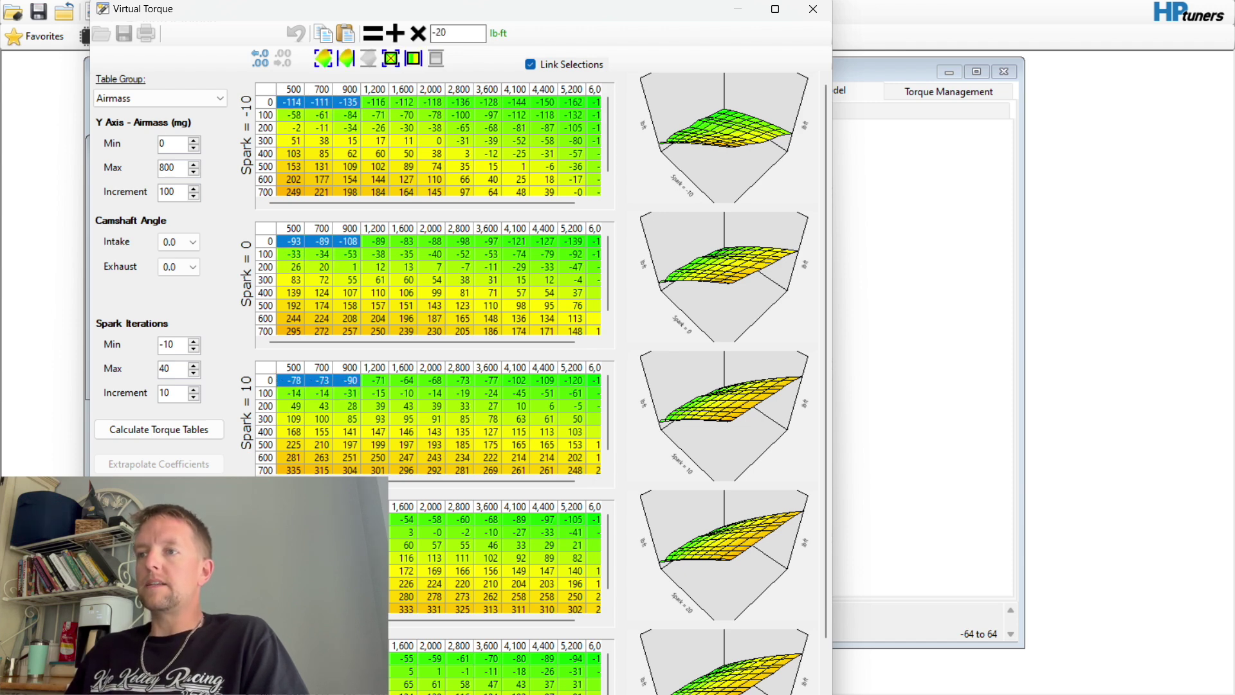
left_click(397, 34)
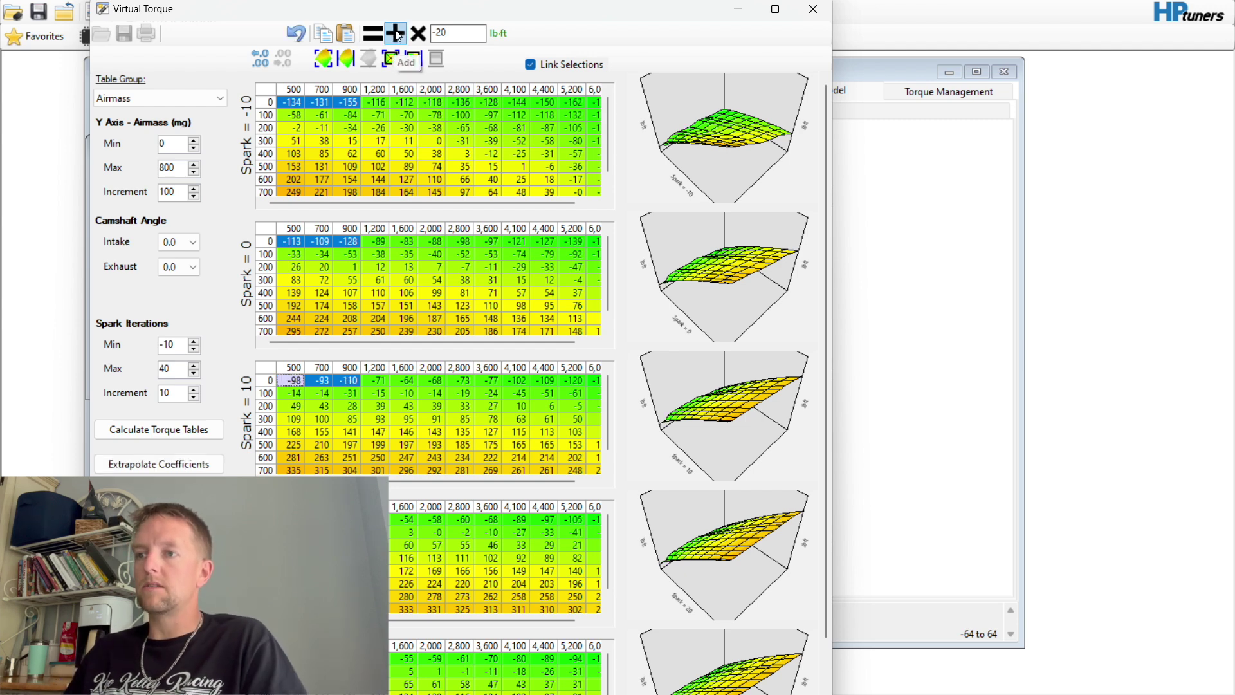
Add 20 lb-ft to the 800 mg airmass cells from 500 to 900 RPM across the linked spark tables
scroll(382, 439, "down", 1)
left_click_drag(292, 466, 351, 471)
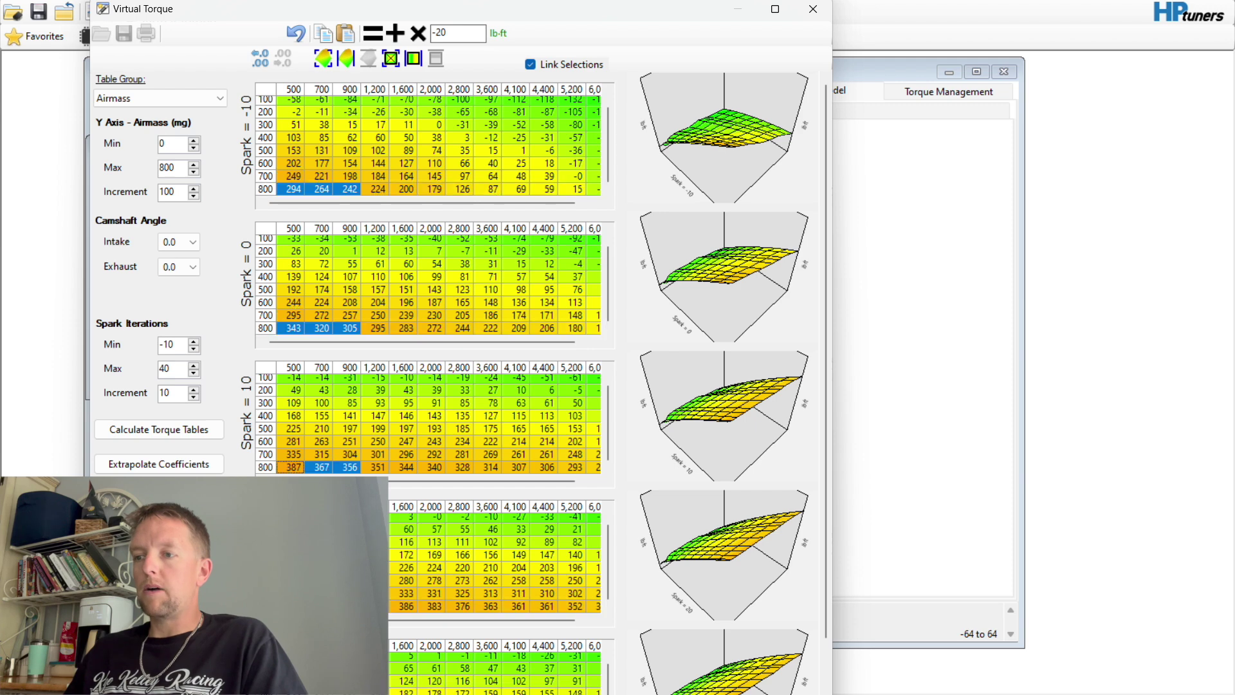
left_click_drag(462, 34, 411, 35)
key("BackSpace")
type("20")
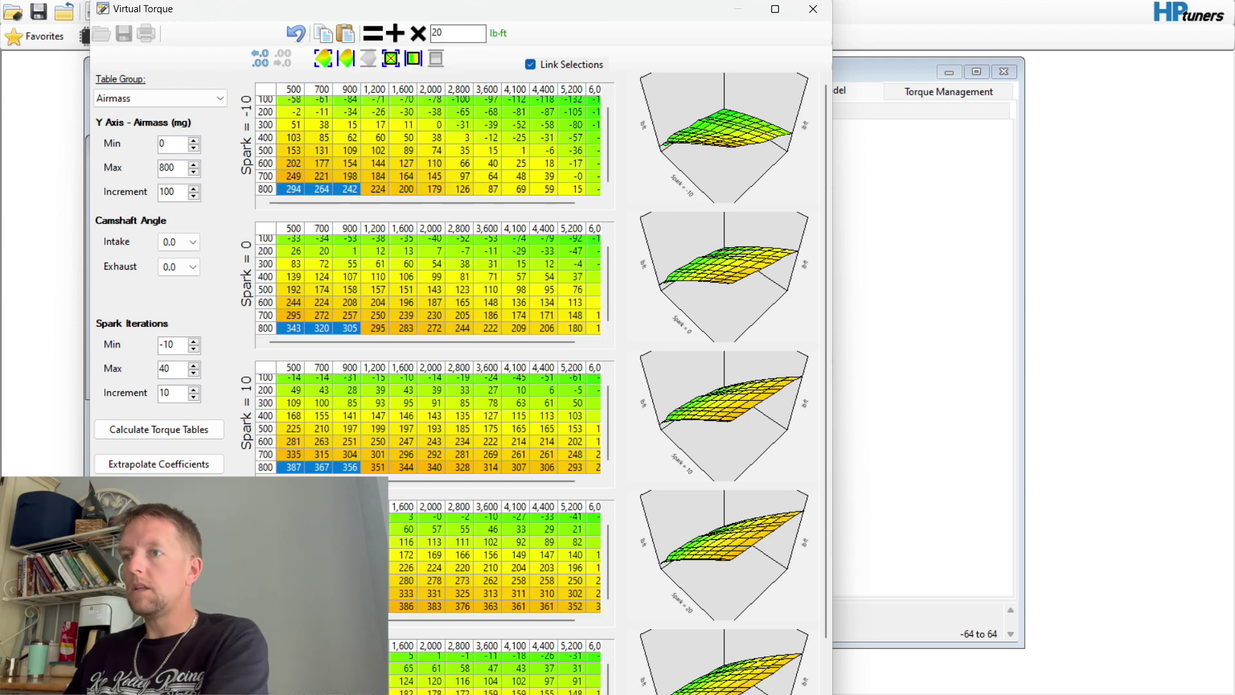
left_click(395, 34)
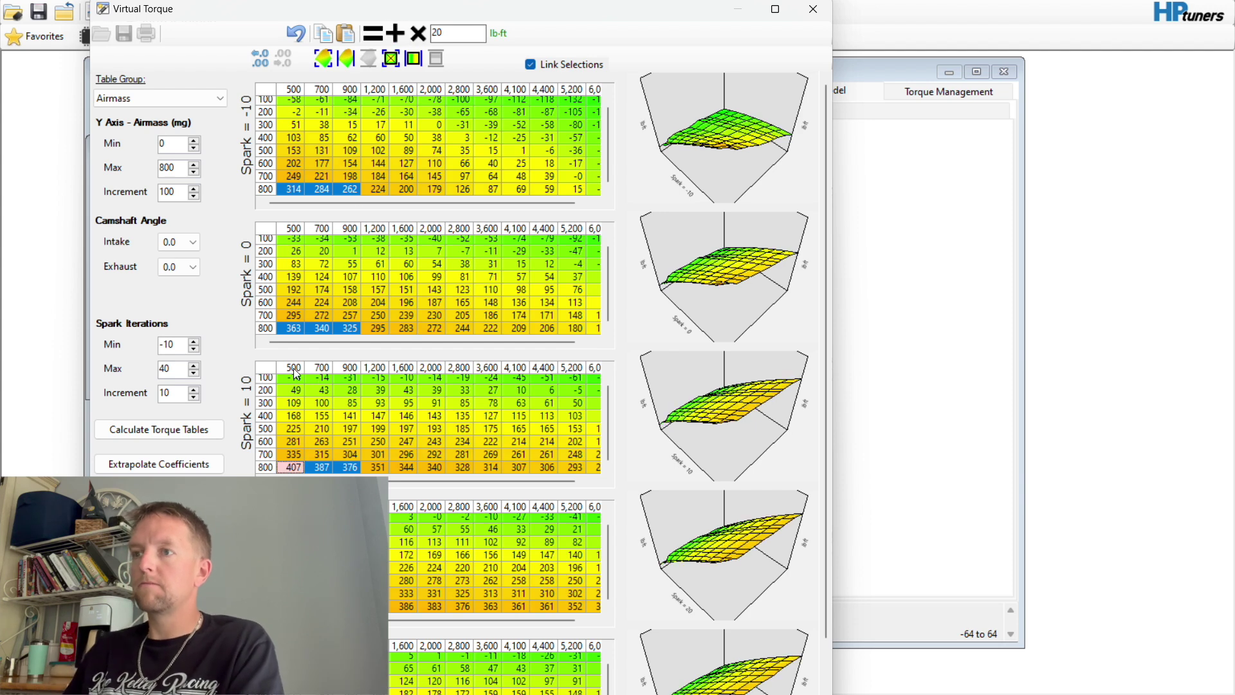
Interpolate the 500 to 900 RPM columns between vertical bounds and the 900 to 1,600 RPM columns between horizontal bounds
left_click_drag(295, 368, 340, 368)
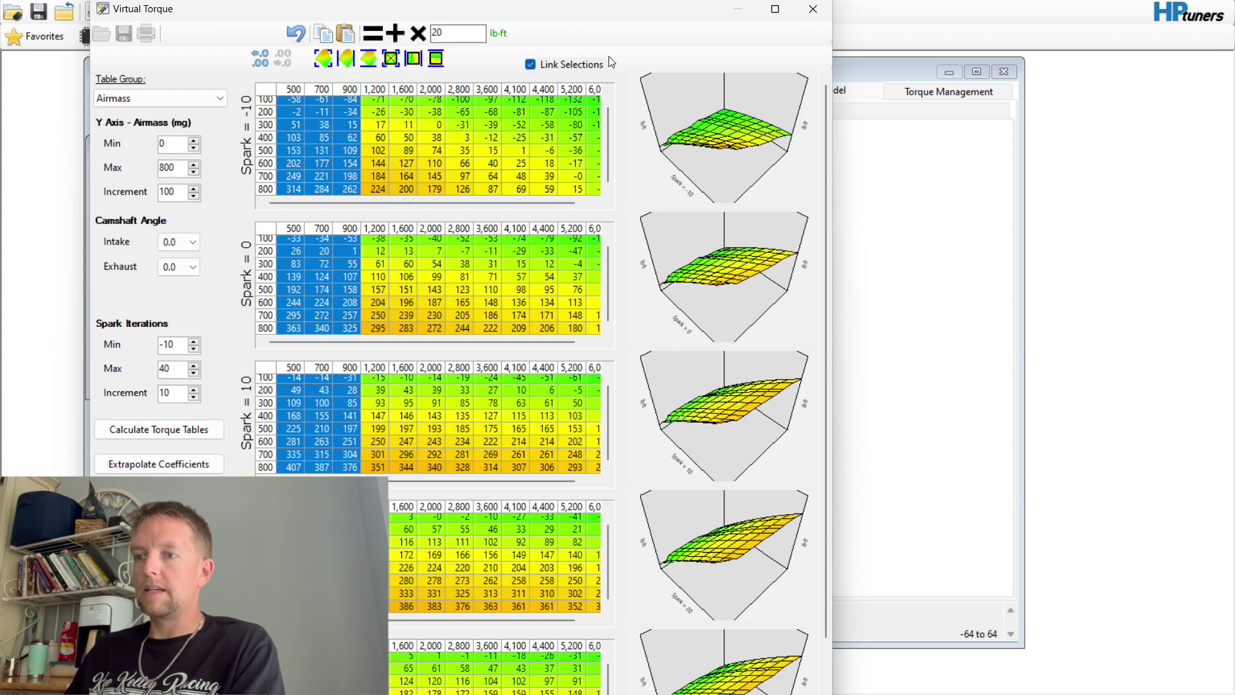
left_click(437, 59)
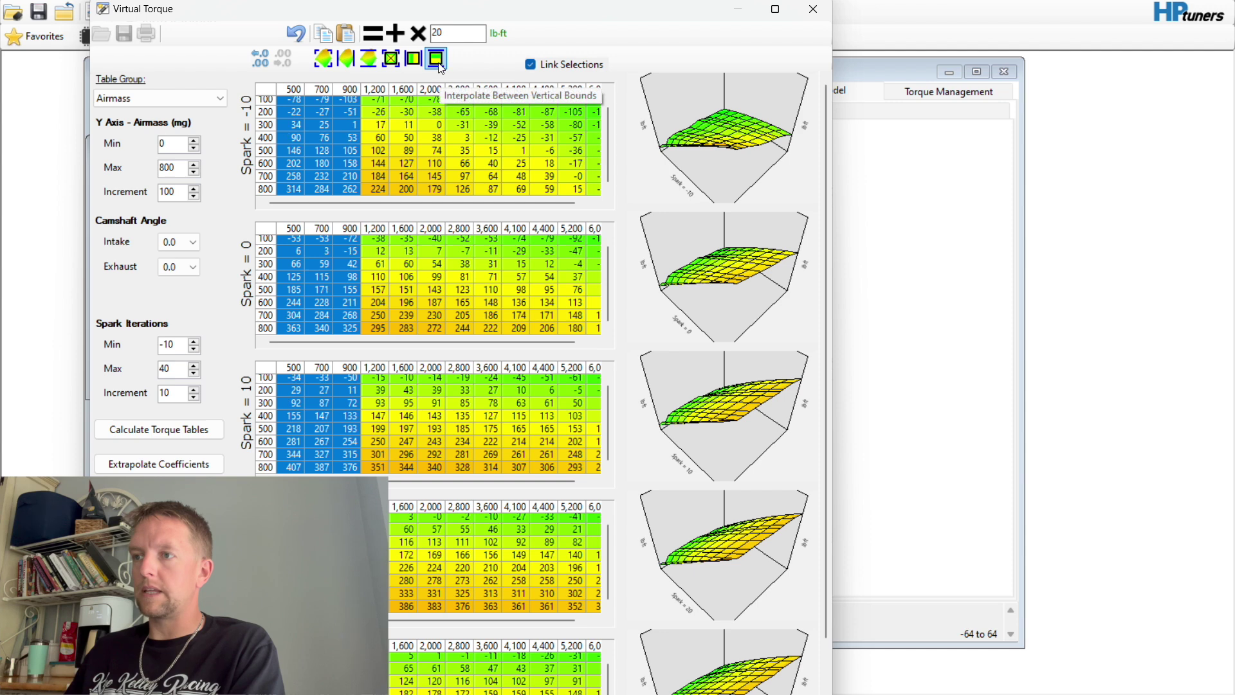
left_click(379, 432)
left_click_drag(356, 370, 393, 369)
left_click(414, 59)
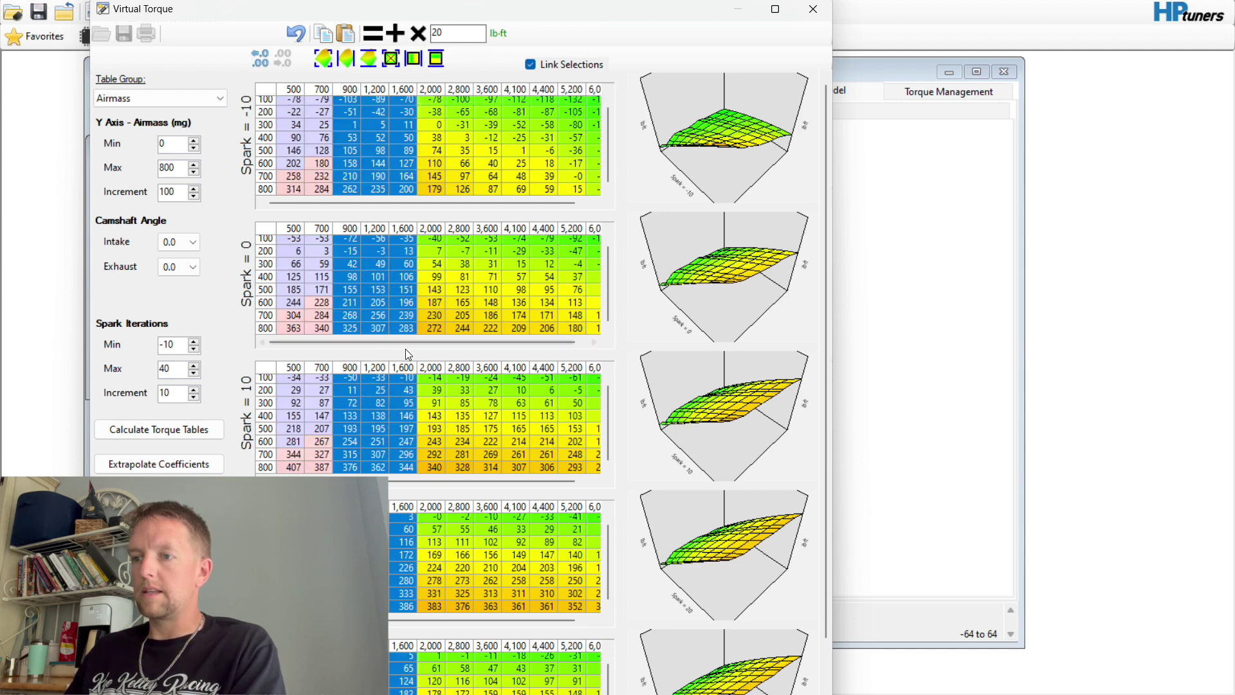
Inspect the smoothed torque cells and the 3D surface of the Spark = 10 table from another angle
left_click(415, 418)
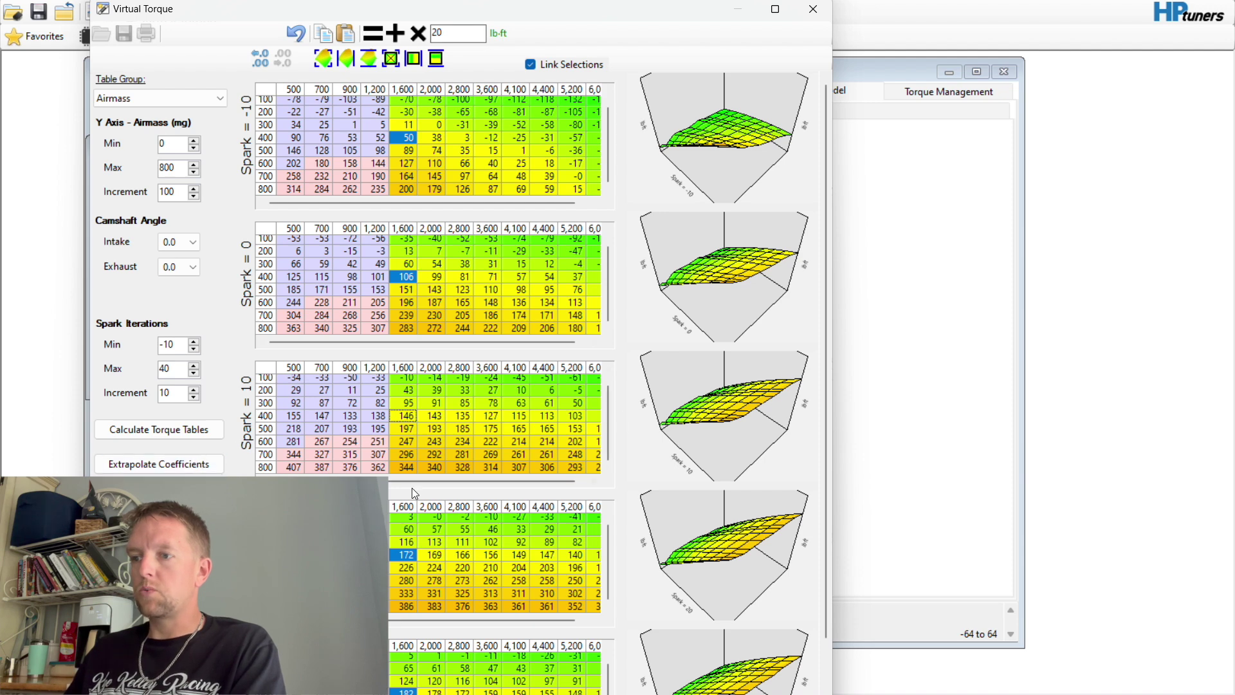
key("Up")
mouse_move(690, 414)
left_mouse_down()
mouse_move(711, 393)
mouse_move(813, 379)
mouse_move(775, 415)
mouse_move(681, 429)
left_mouse_up()
left_click(348, 379)
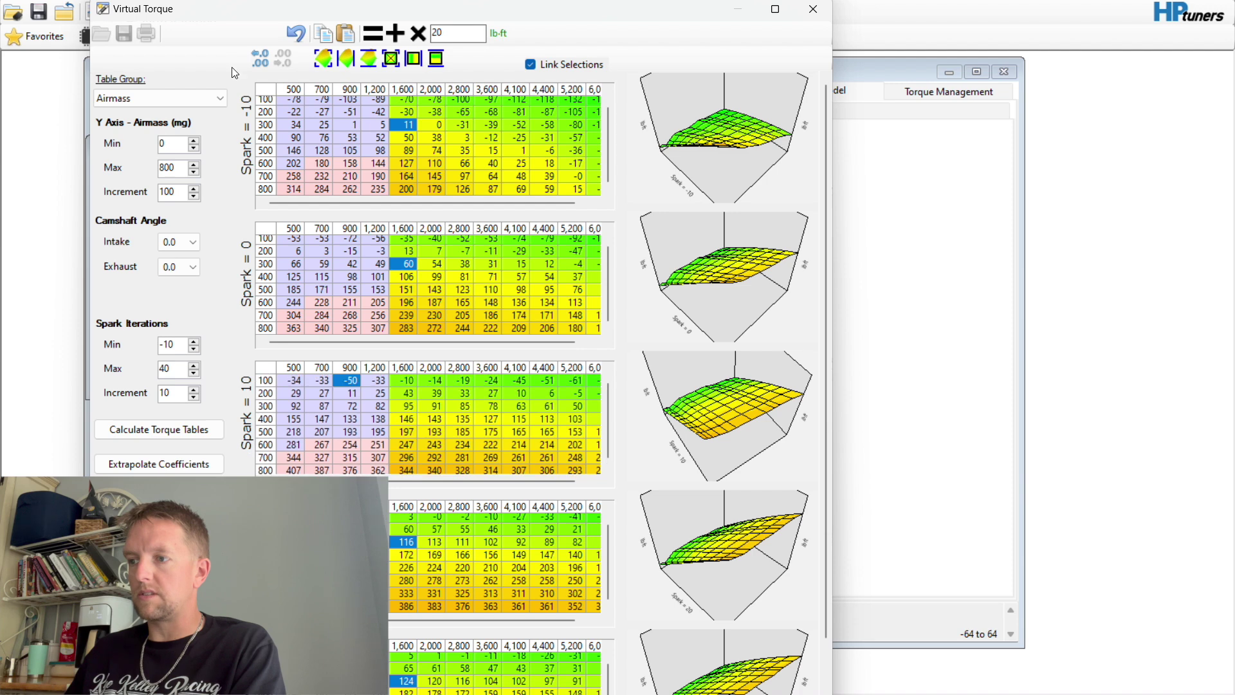
Undo the latest torque table edits and close Virtual Torque without updating the coefficient tables
left_click(287, 34)
left_click(288, 34)
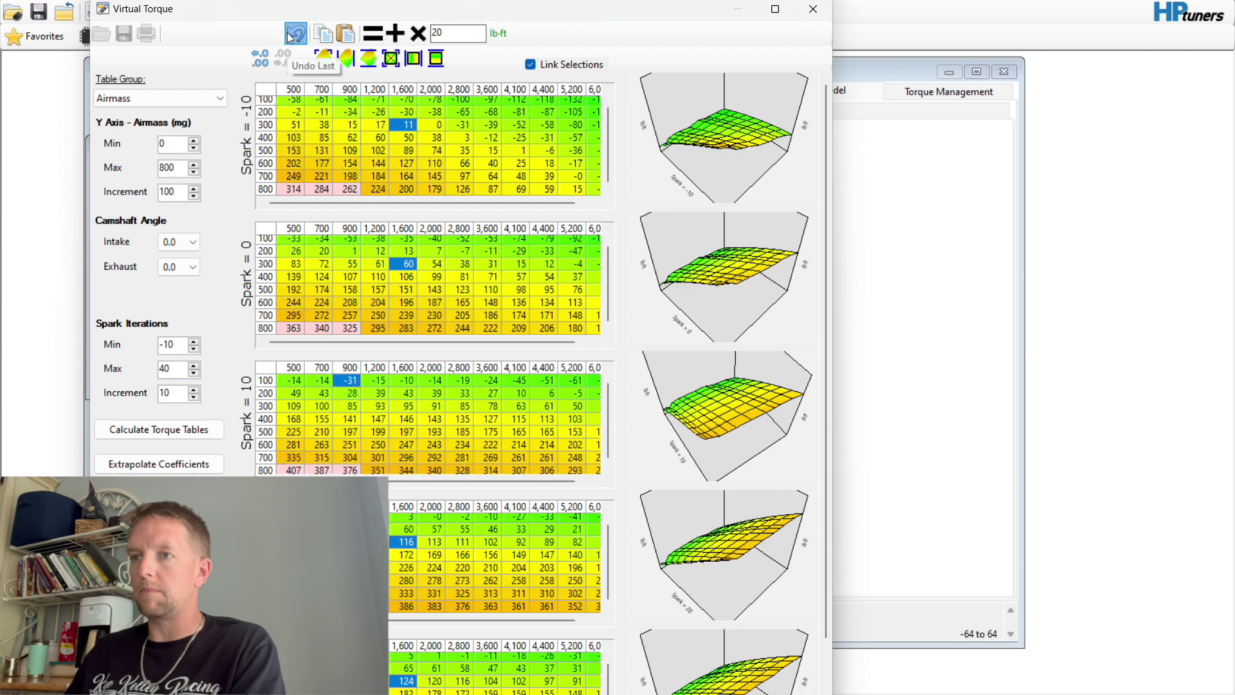
left_click(288, 33)
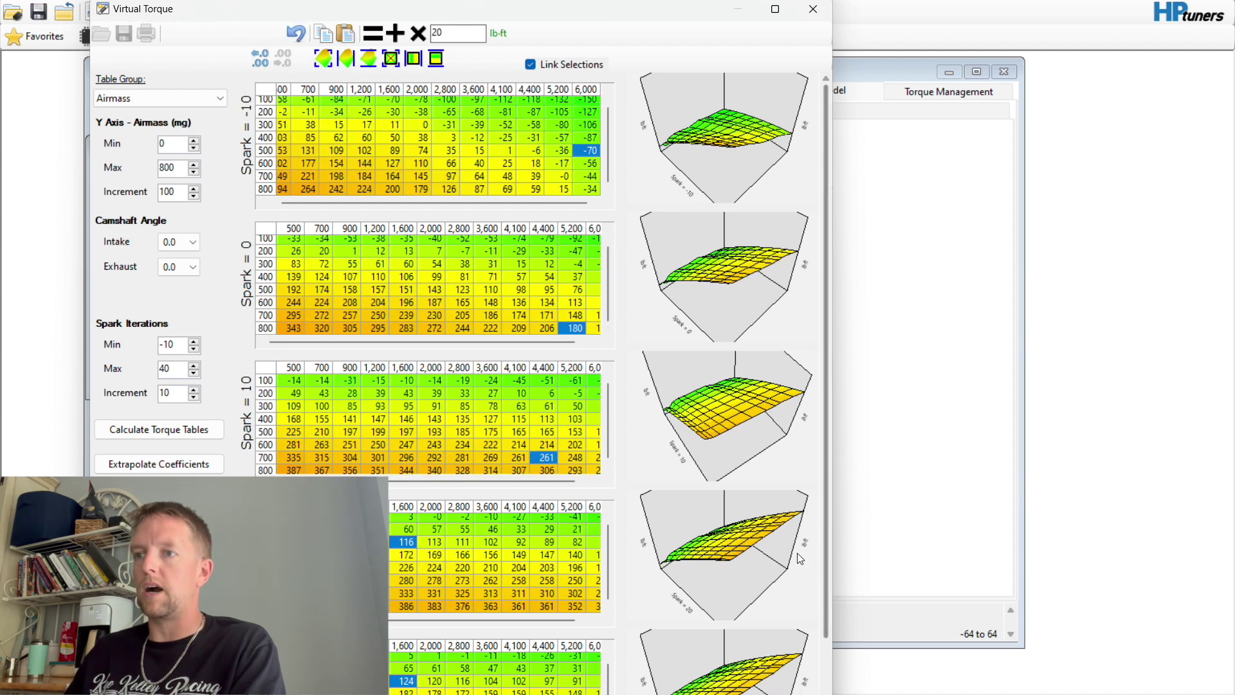
left_click(800, 15)
left_click(812, 9)
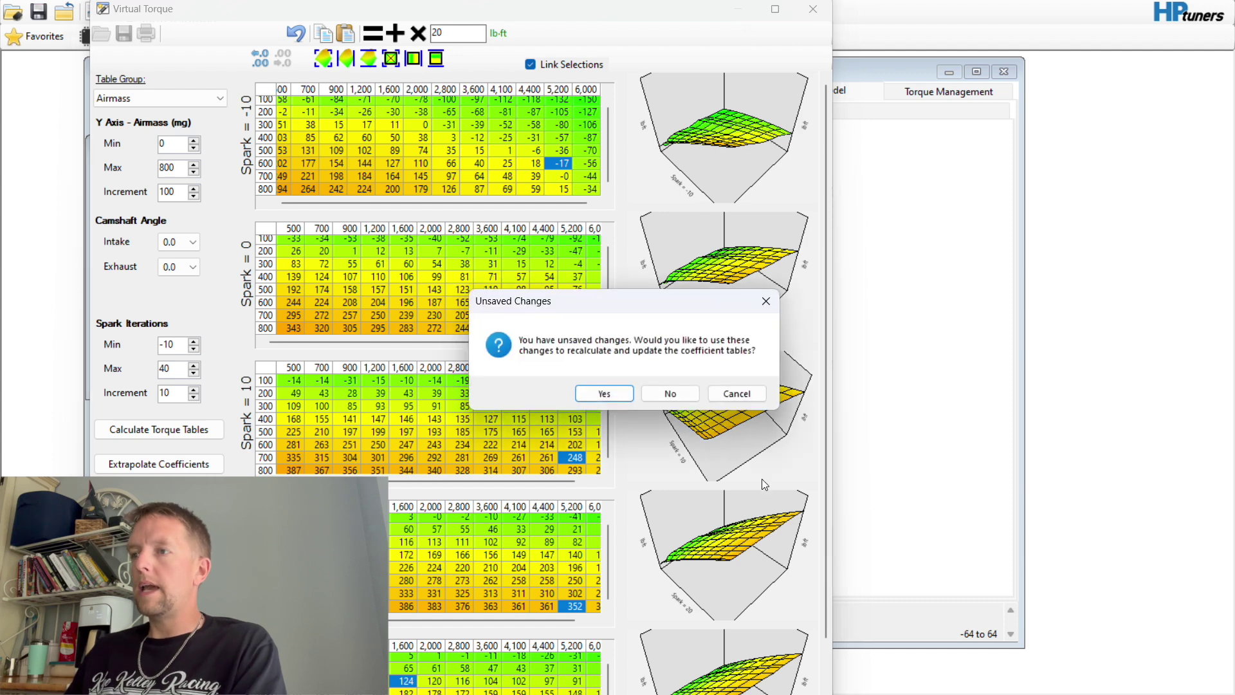
left_click(686, 393)
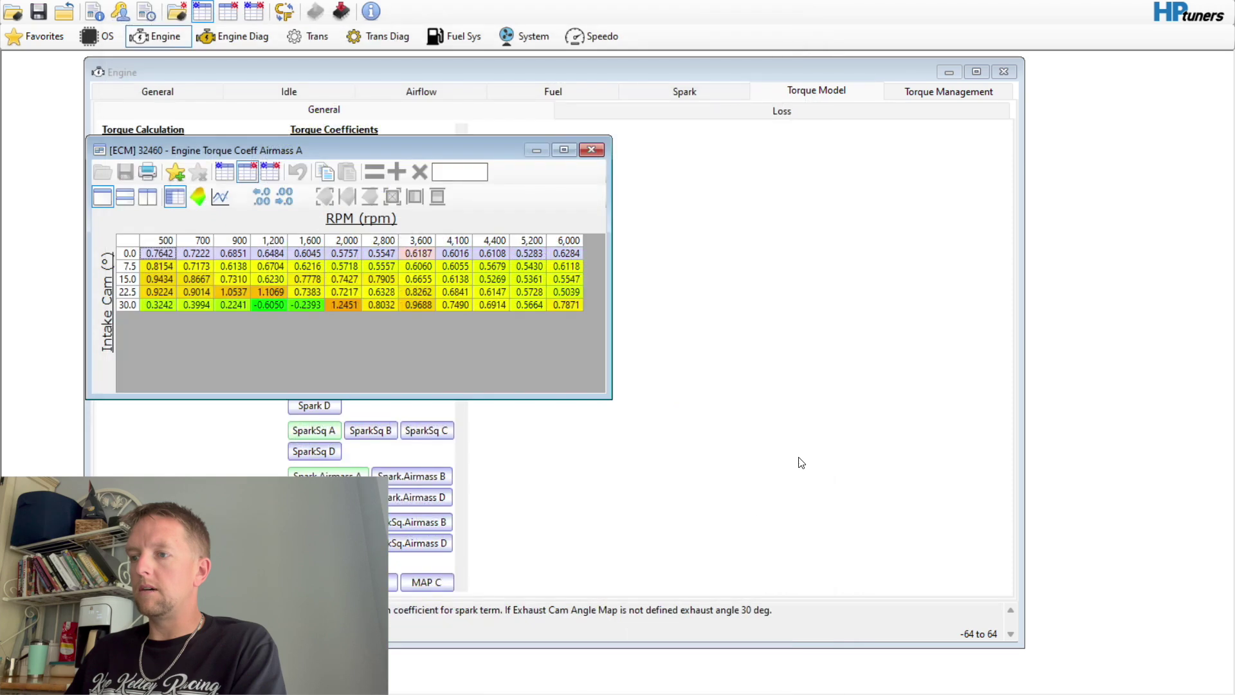
Enter .75 as the edit value for the Airmass A cells at 0.0° intake cam, 500 to 900 RPM, and close the table unapplied
left_click_drag(273, 150, 628, 218)
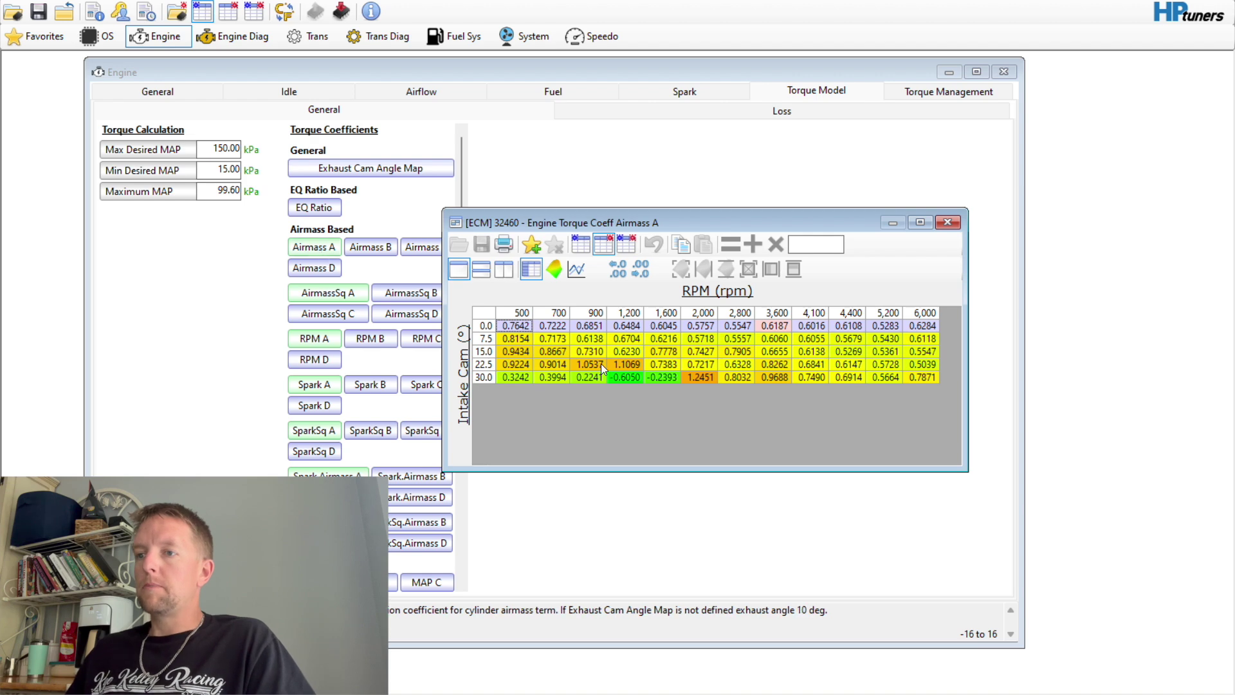
left_click_drag(512, 326, 594, 329)
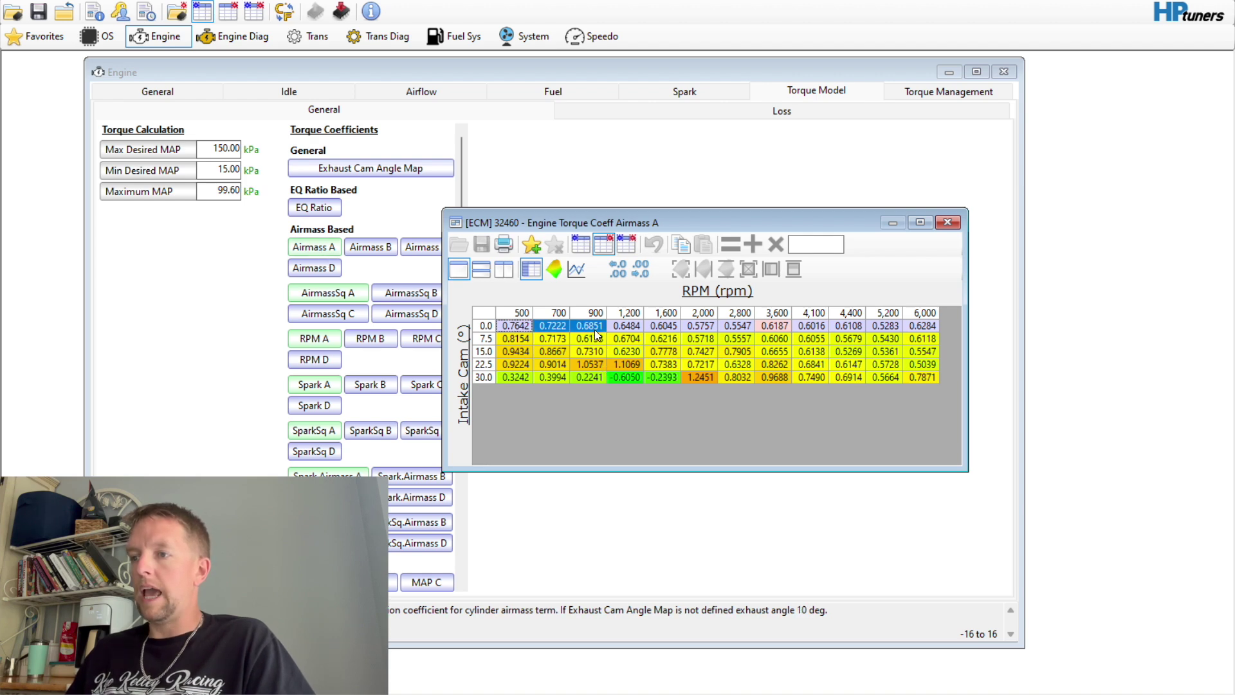
mouse_move(594, 329)
left_mouse_down()
mouse_move(595, 400)
mouse_move(596, 329)
left_mouse_up()
left_click(806, 245)
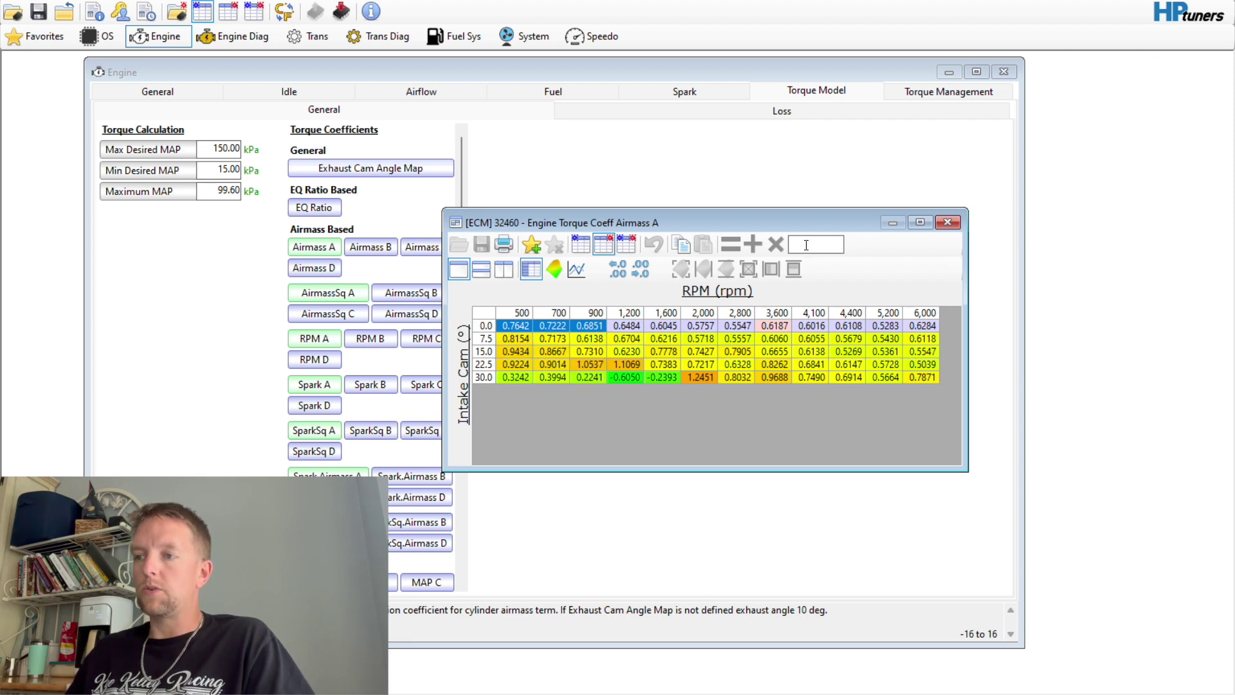
type(".75")
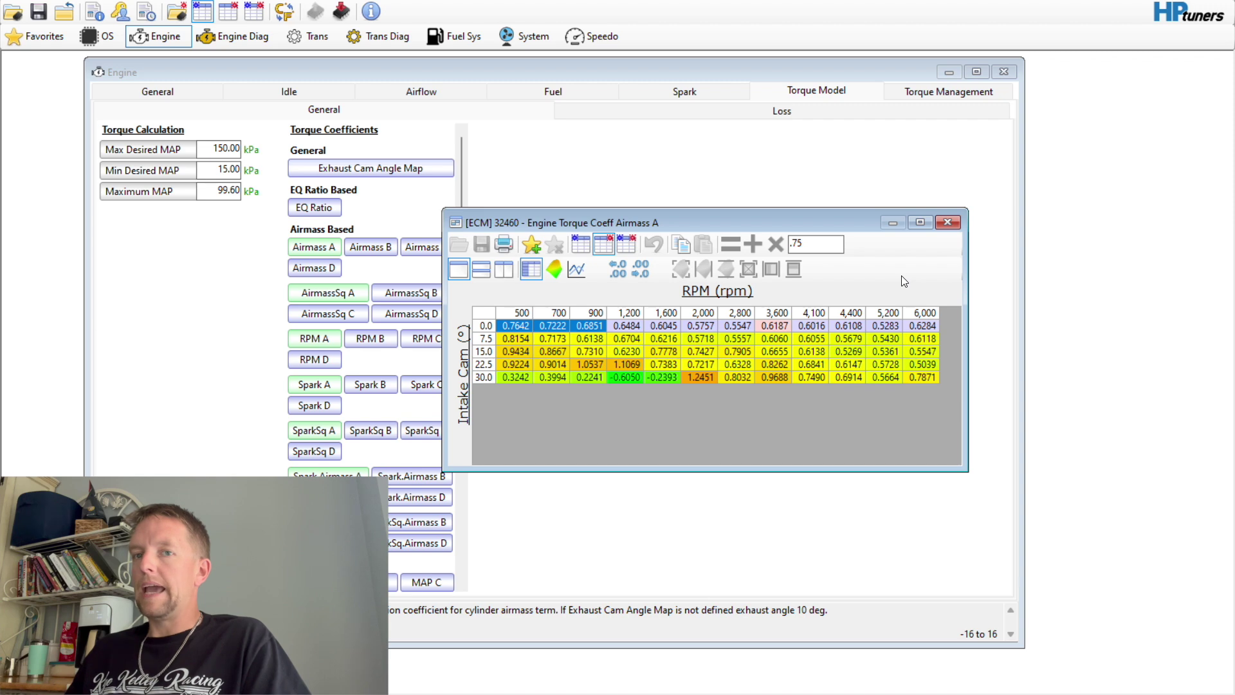
left_click(947, 222)
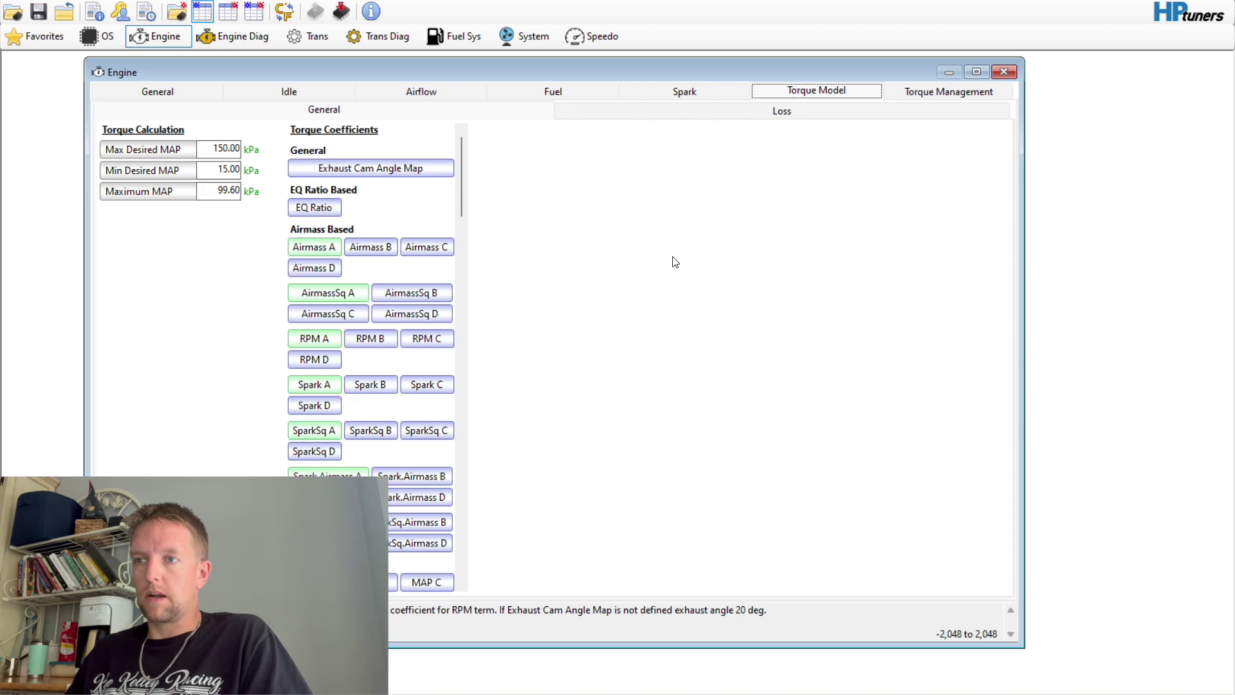
Open the Peak Torque table in the Torque Management settings and enlarge its window to show all rows
left_click(1004, 92)
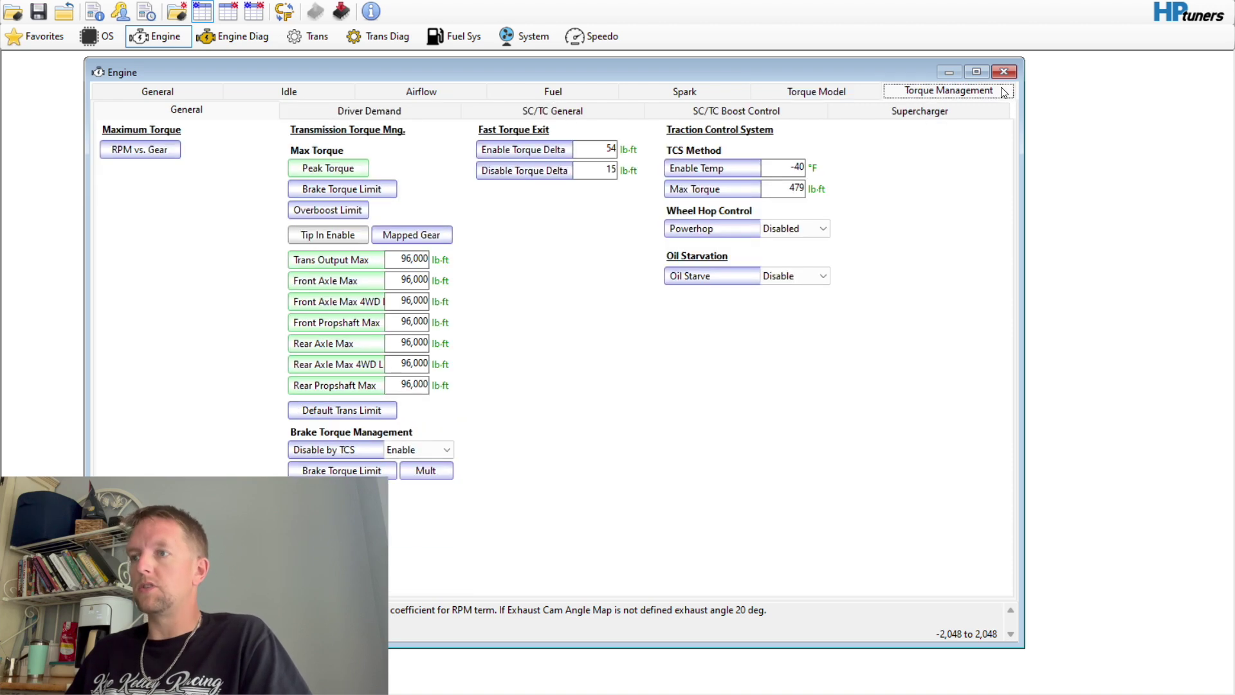
left_click(347, 173)
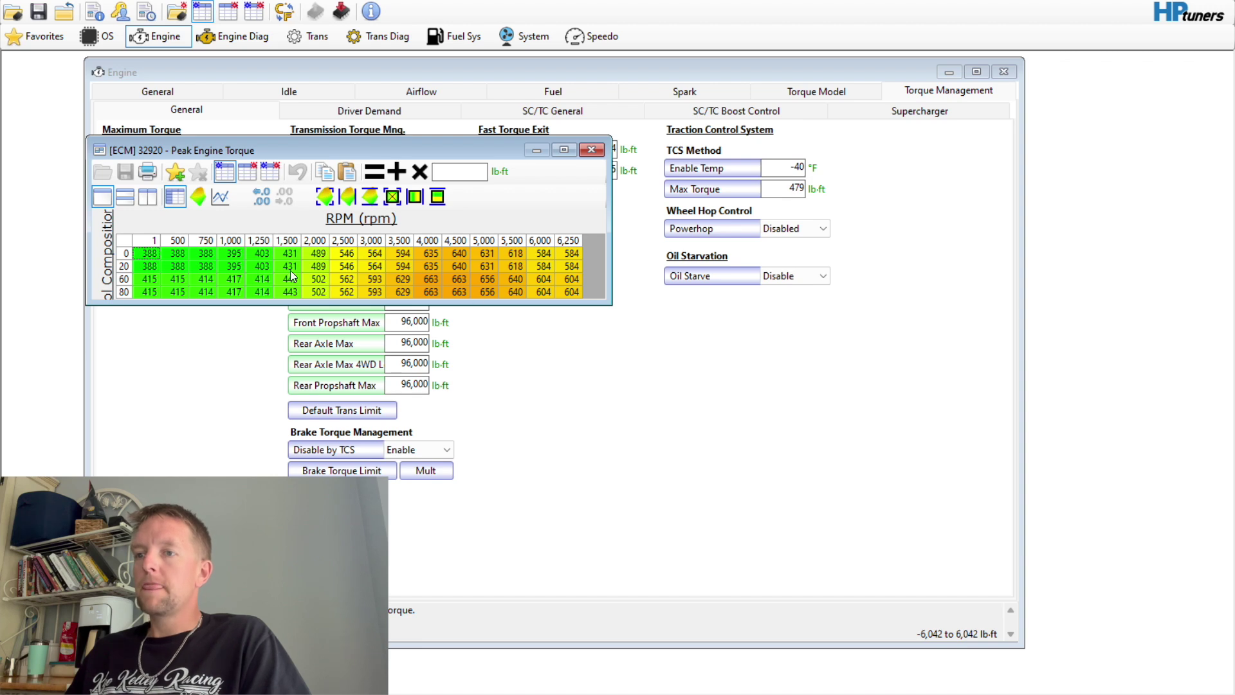
left_click_drag(266, 304, 266, 358)
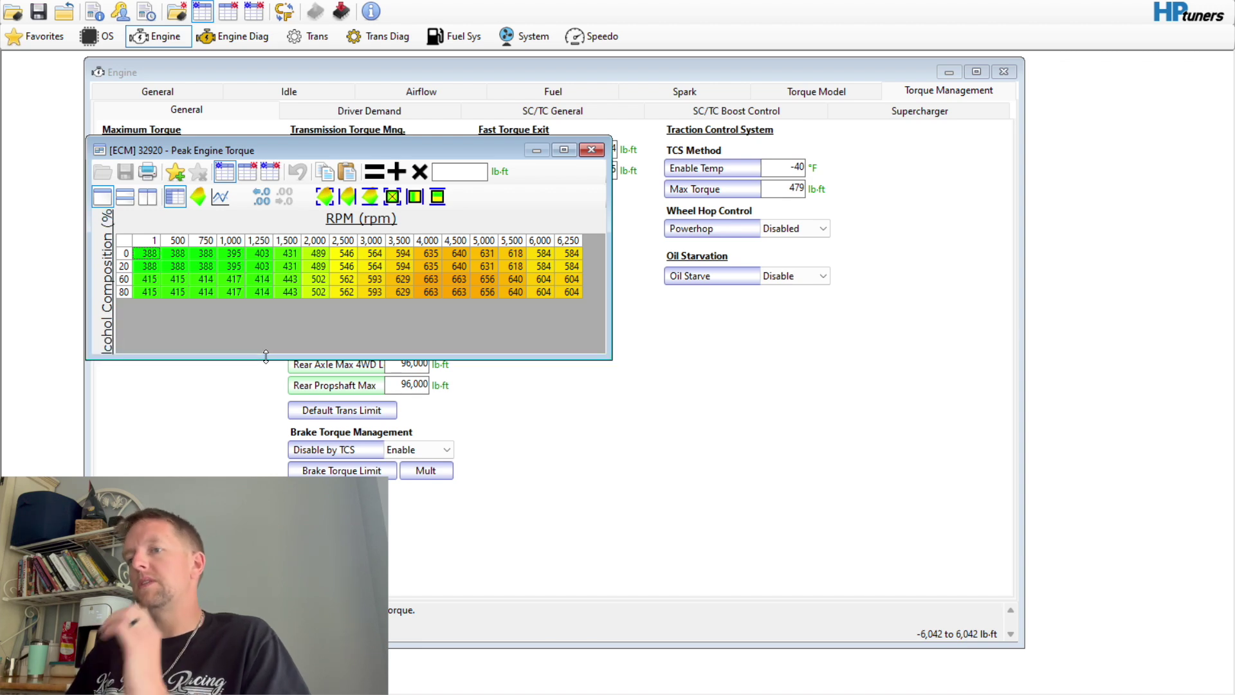
Compare the Peak Engine Torque table with the comparison file's values and the difference view, and return to the current tune's values
left_click_drag(304, 148, 757, 222)
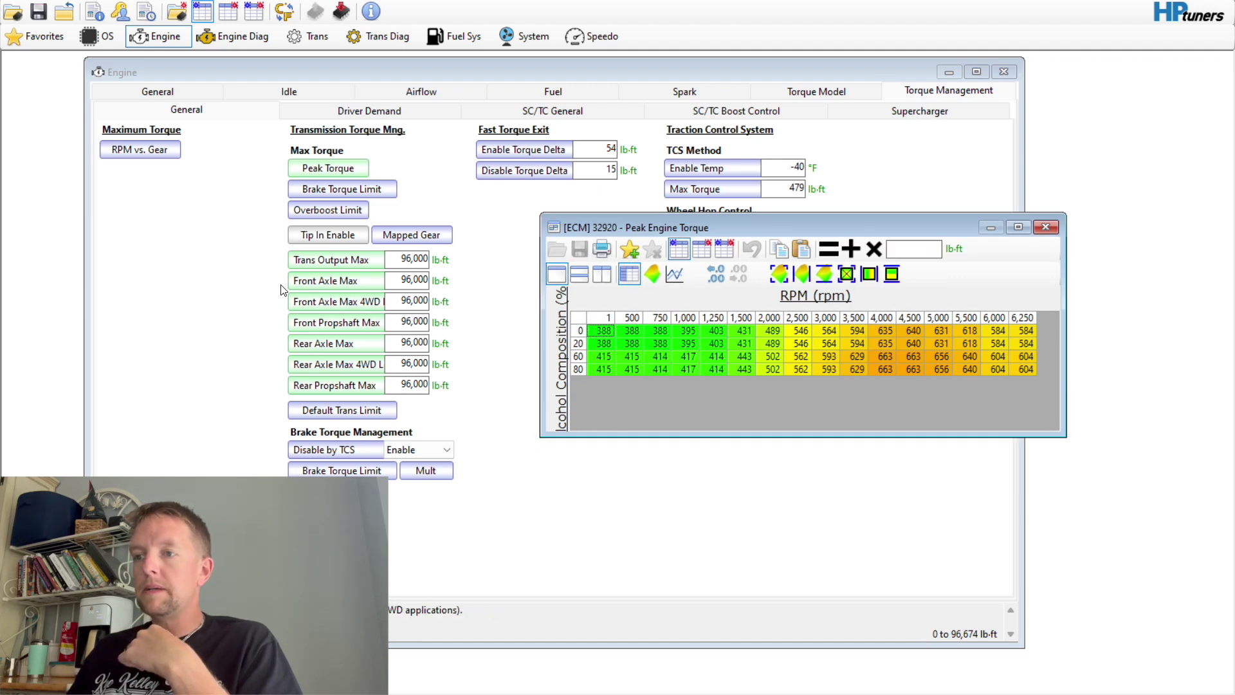
left_click_drag(749, 224, 506, 192)
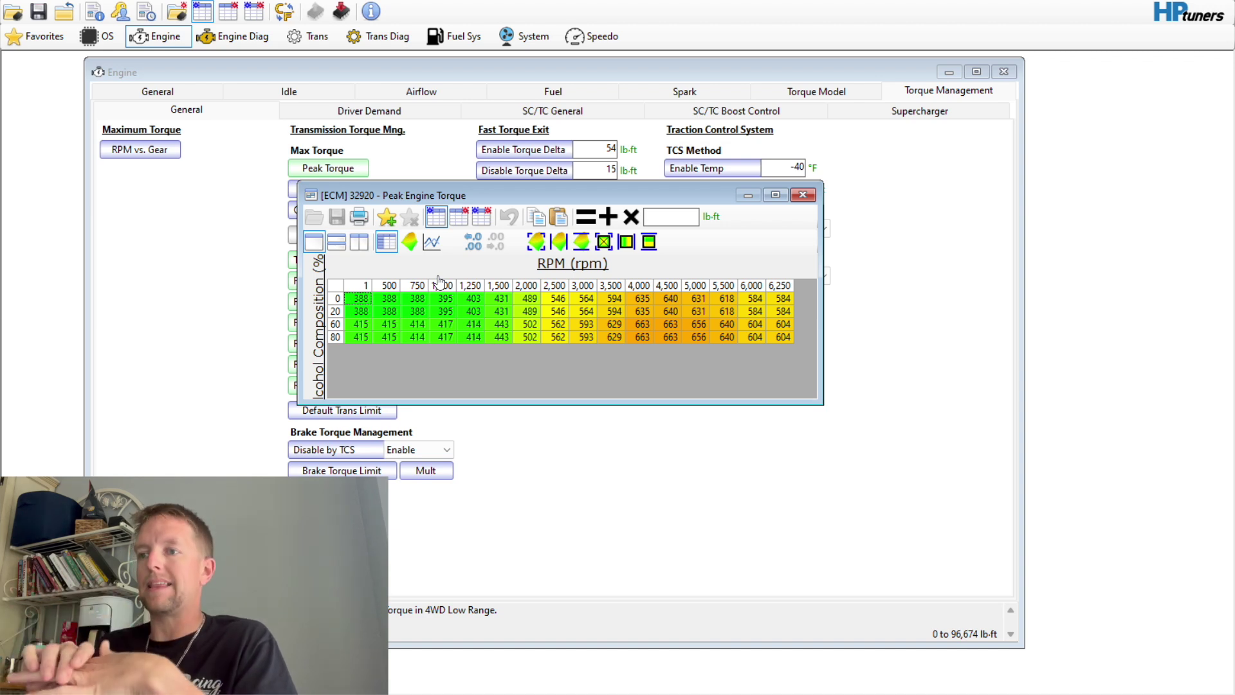
left_click(458, 216)
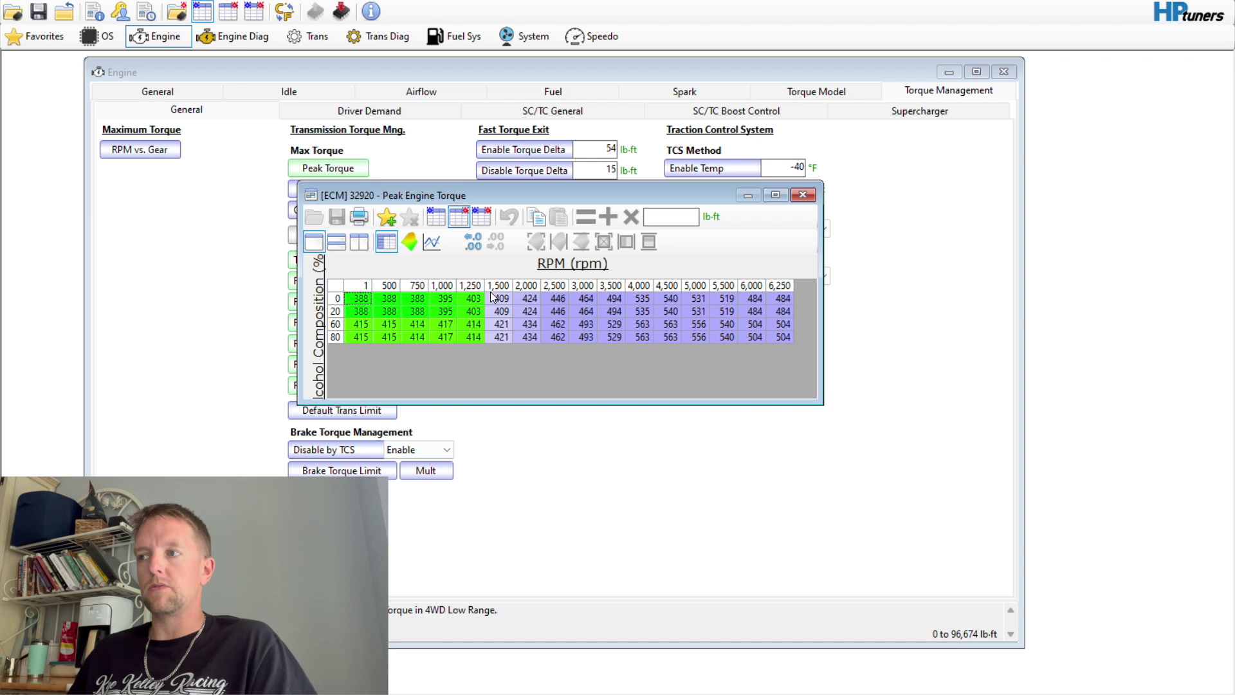
left_click(481, 222)
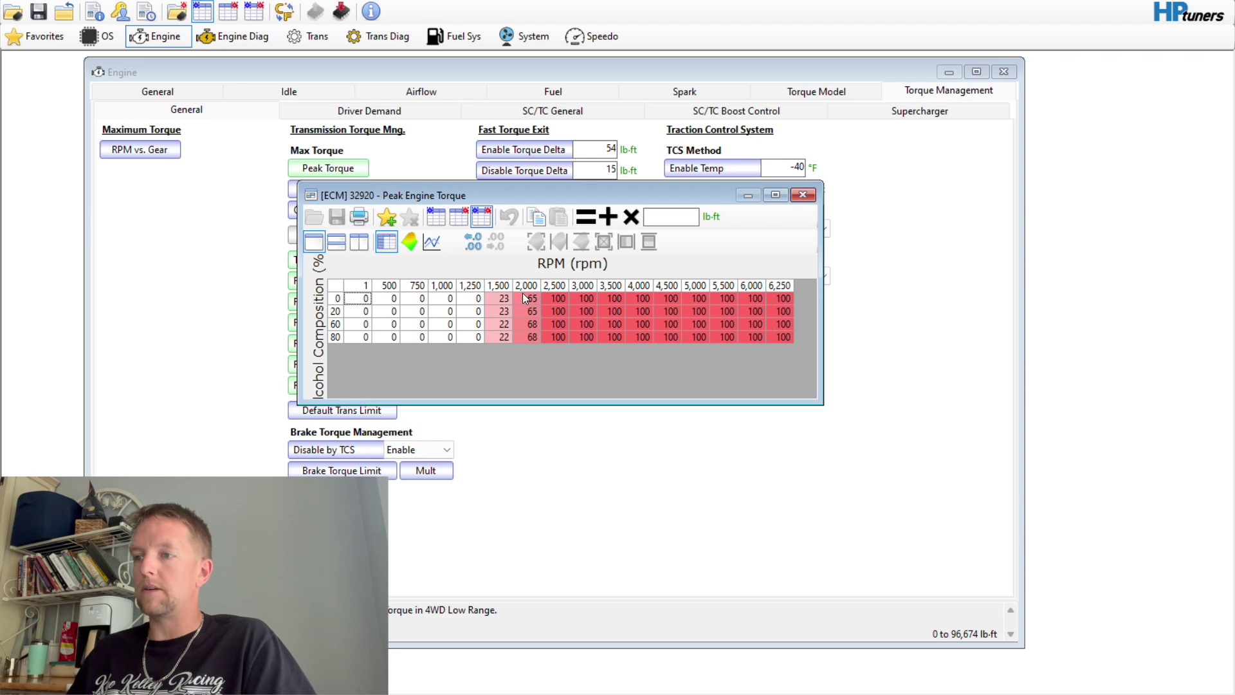
left_click(436, 217)
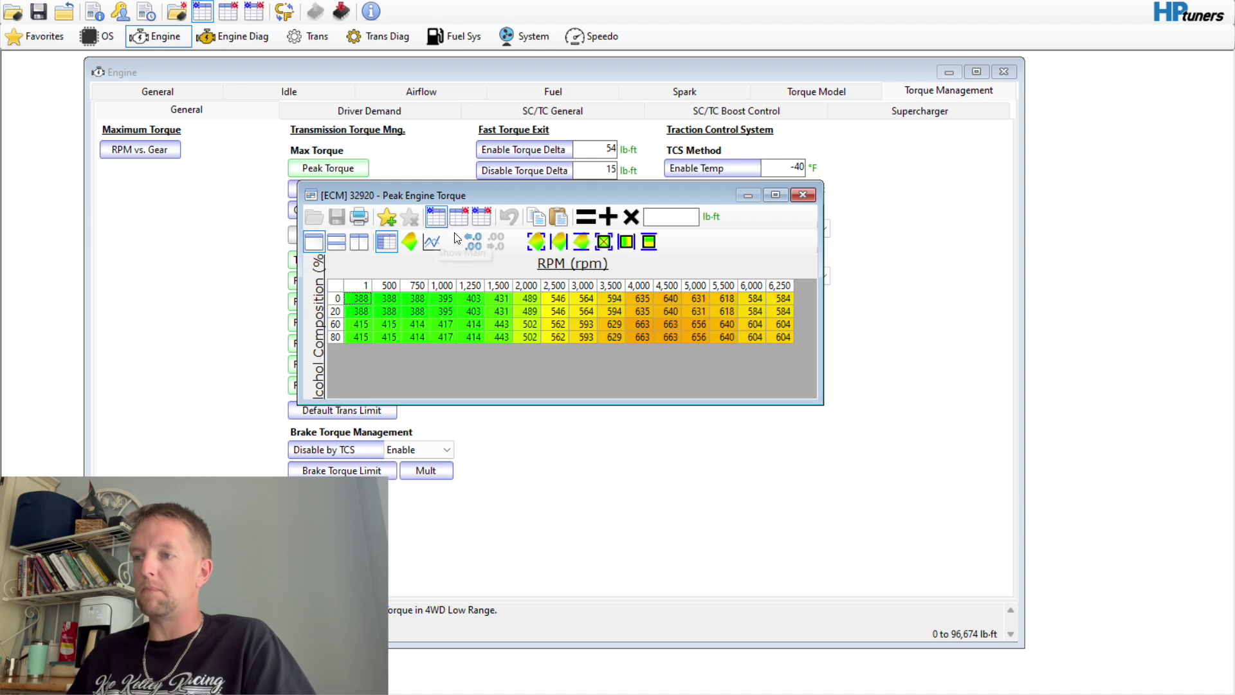
Try multiplying every cell of the Peak Engine Torque table by 1.2, and undo the change
left_click(344, 285)
left_click(671, 221)
type("1.2")
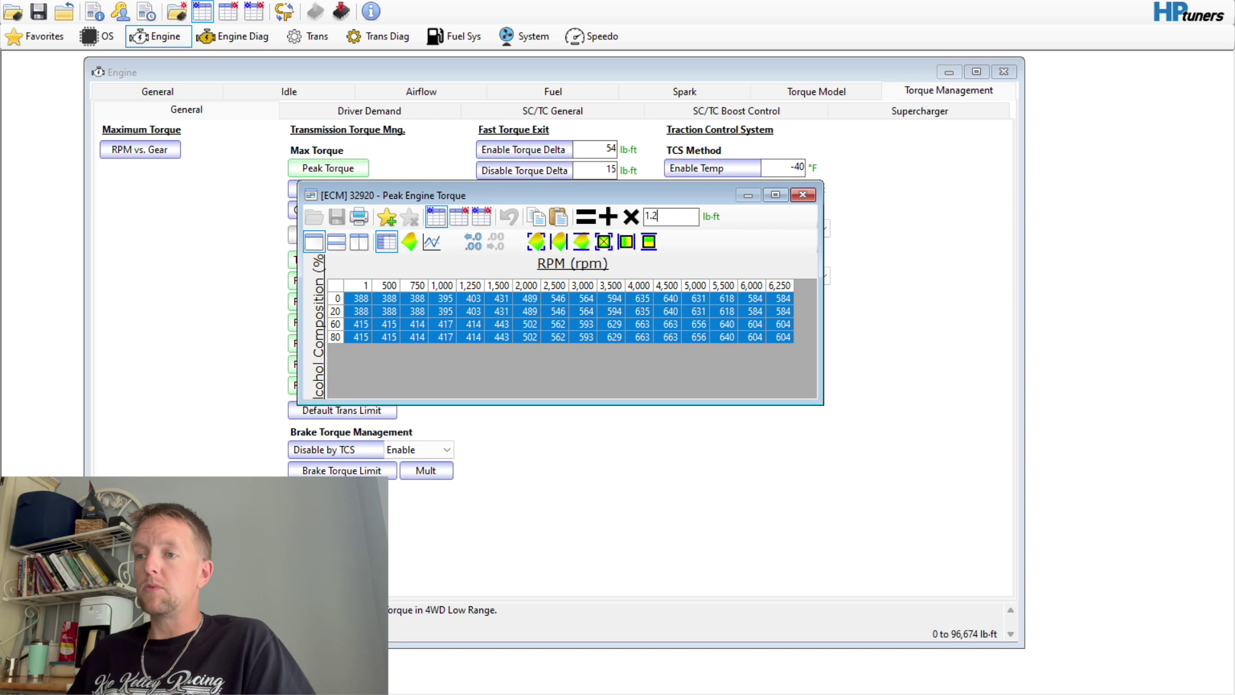
left_click(631, 216)
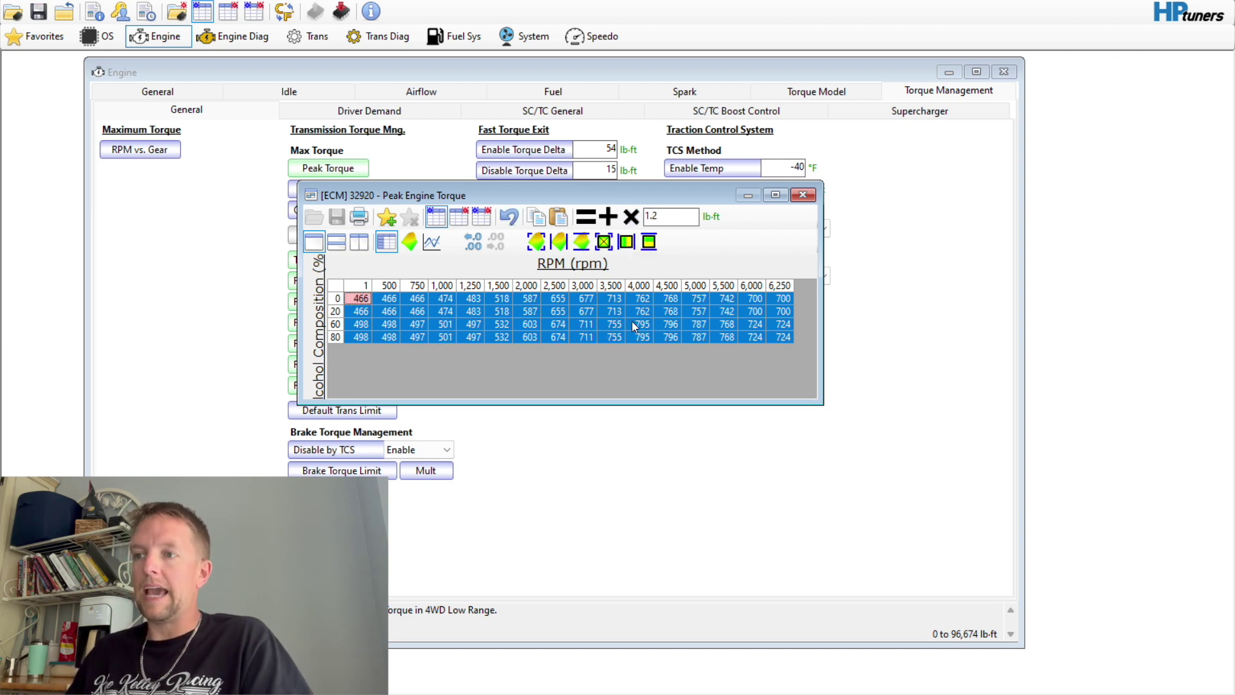
left_click(508, 216)
left_click(527, 314)
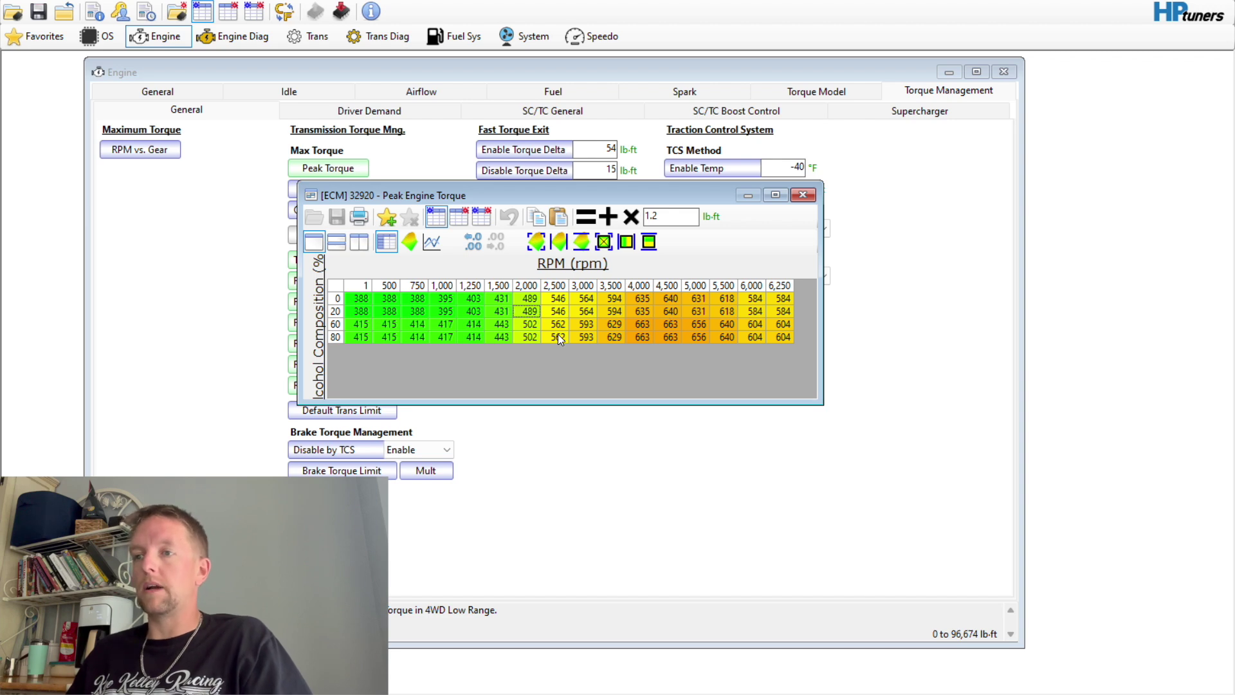
Close the Peak Engine Torque table, then open the Map A - Normal driver demand table and enlarge its window to show all pedal rows
left_click_drag(362, 286, 489, 312)
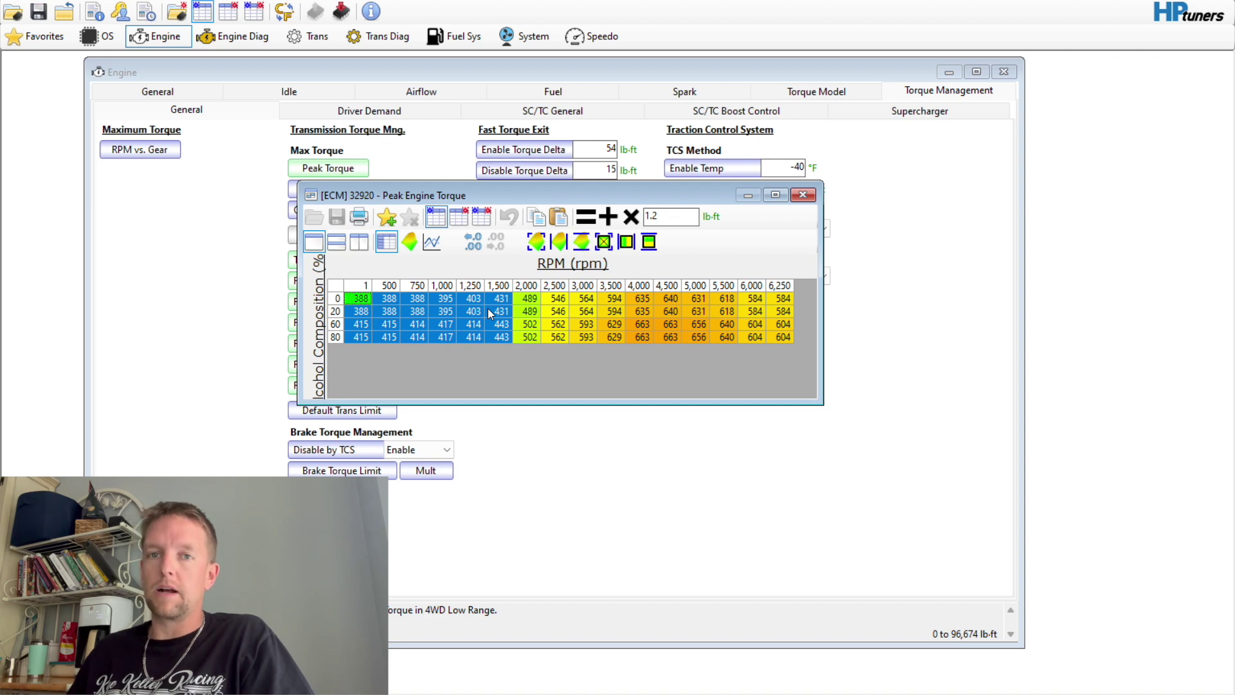
left_click(802, 195)
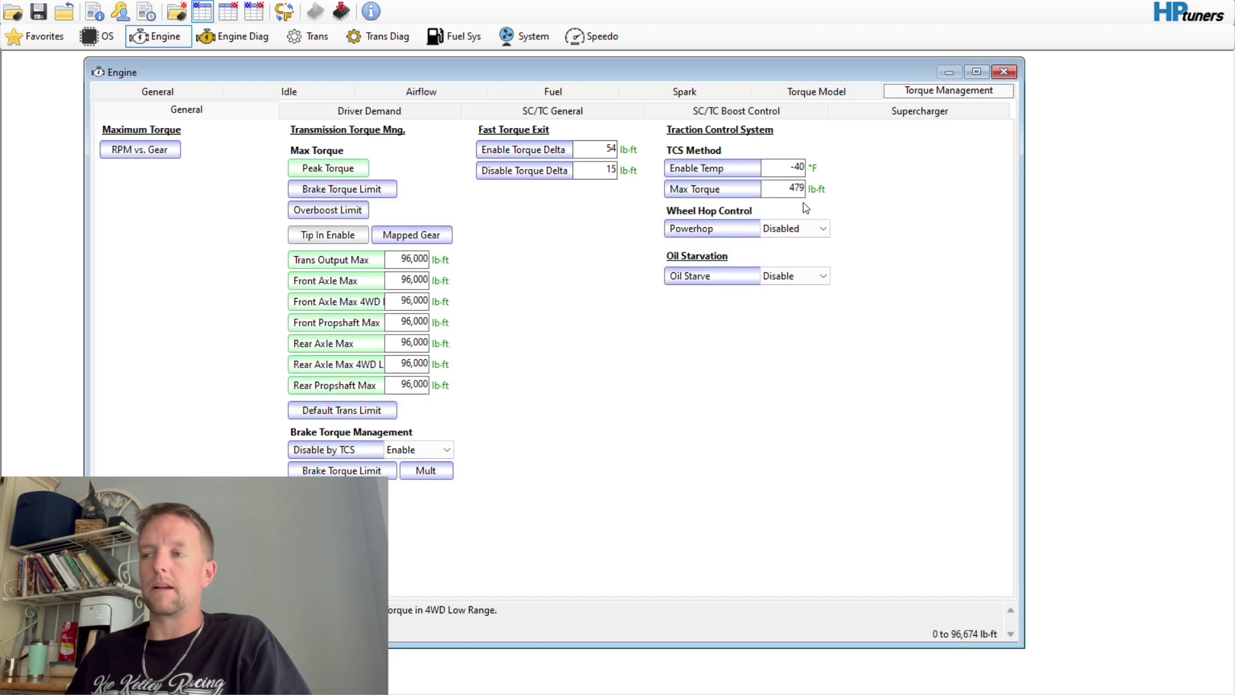
left_click(419, 116)
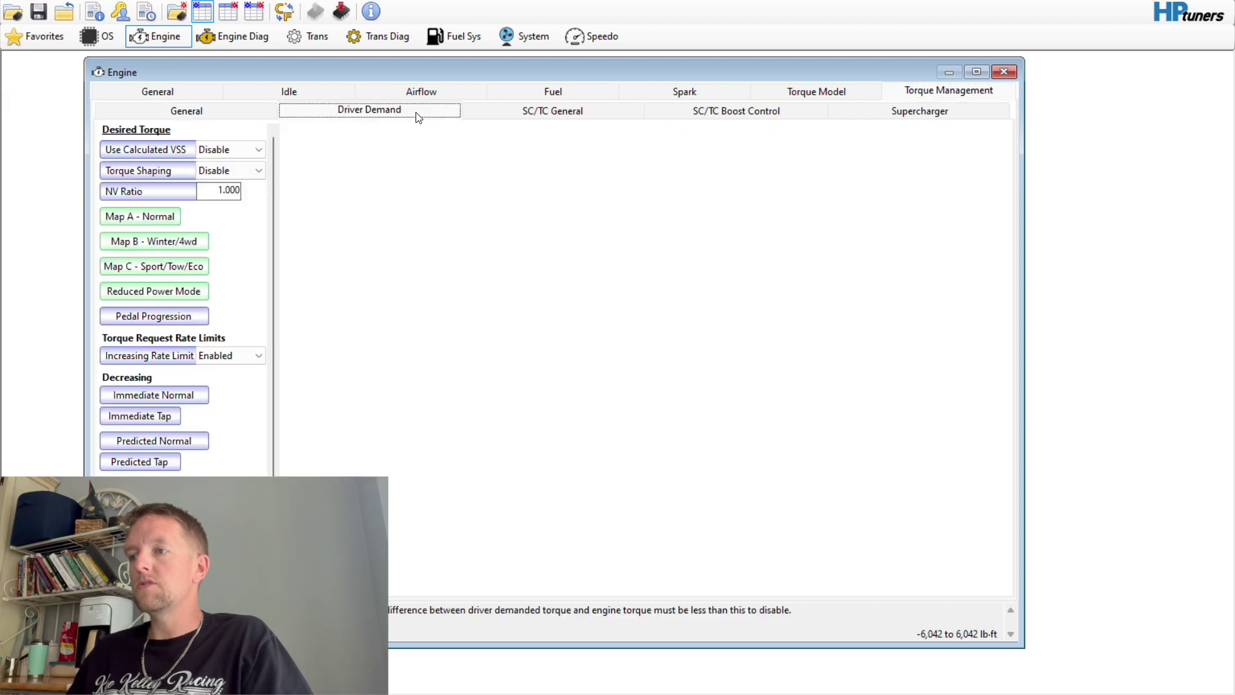
left_click(144, 220)
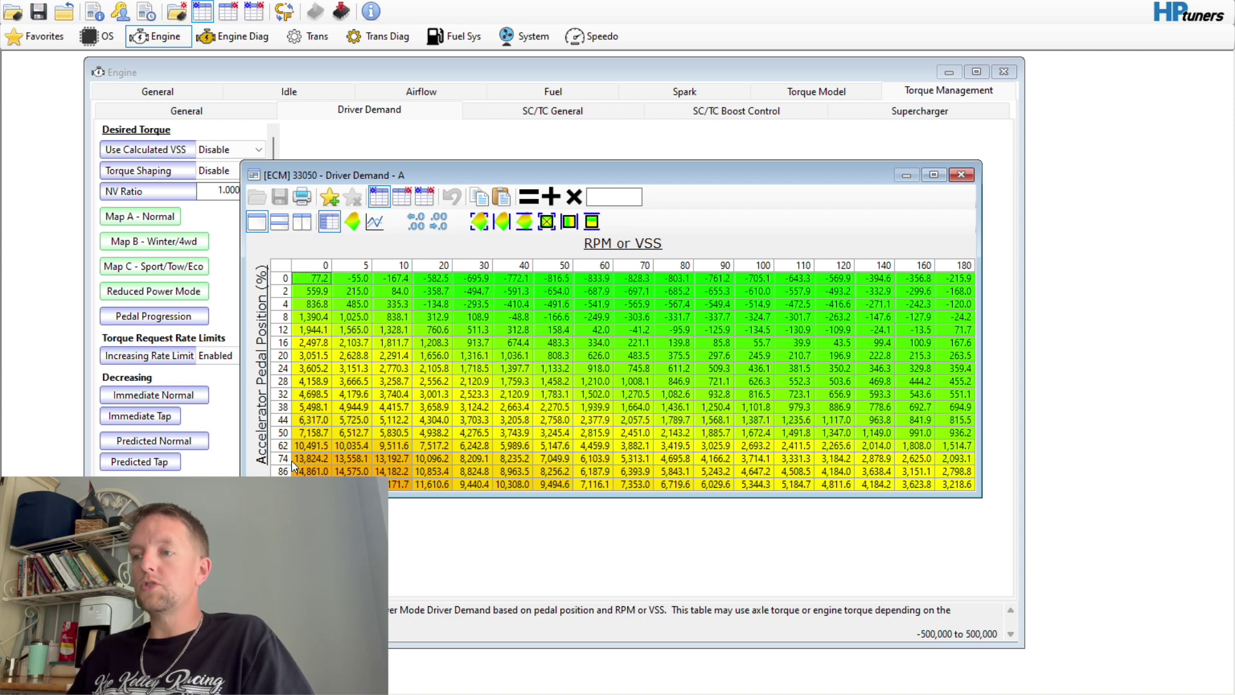
left_click_drag(291, 459, 291, 483)
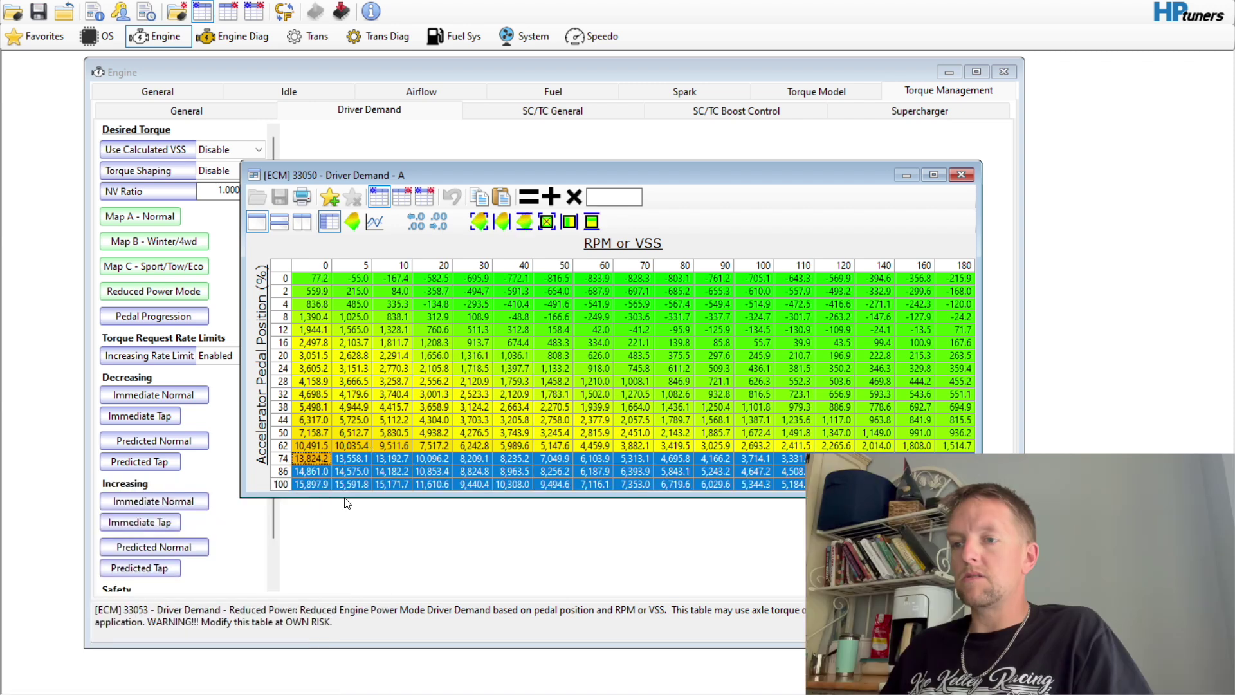
left_click_drag(346, 495, 345, 535)
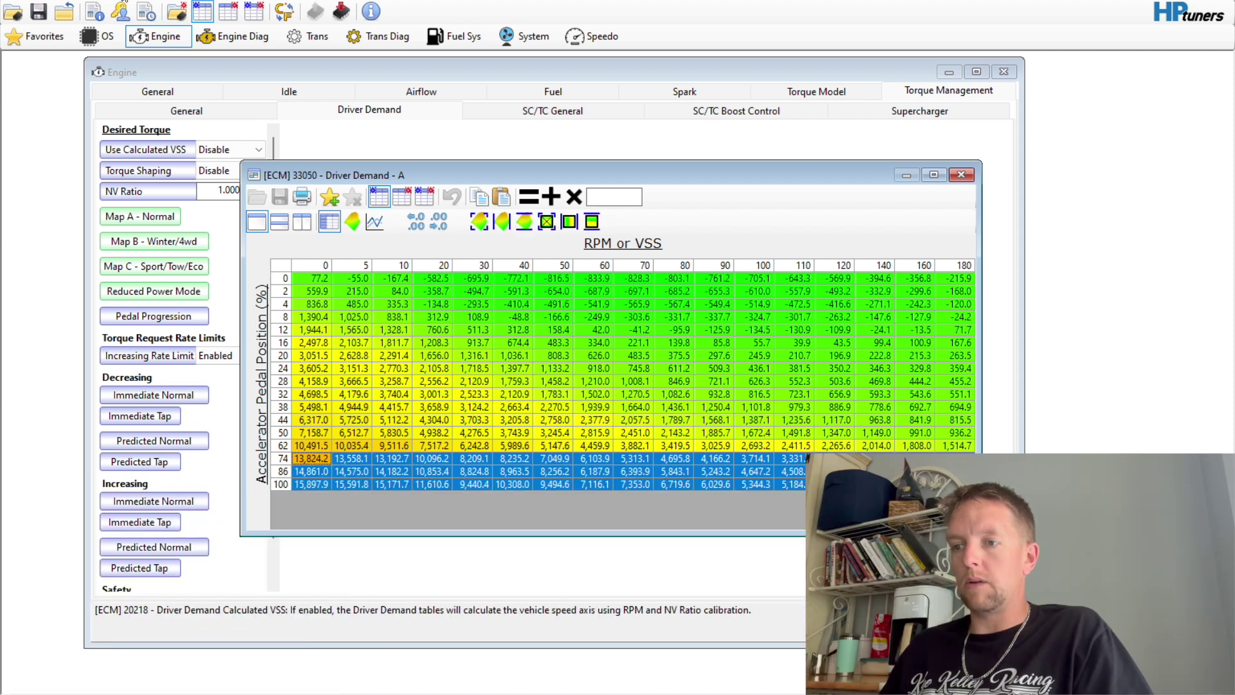
Open Virtual Torque maximized and recalculate the Airmass torque tables with the Y-axis airmass maximum set to 1800 mg
left_click(48, 0)
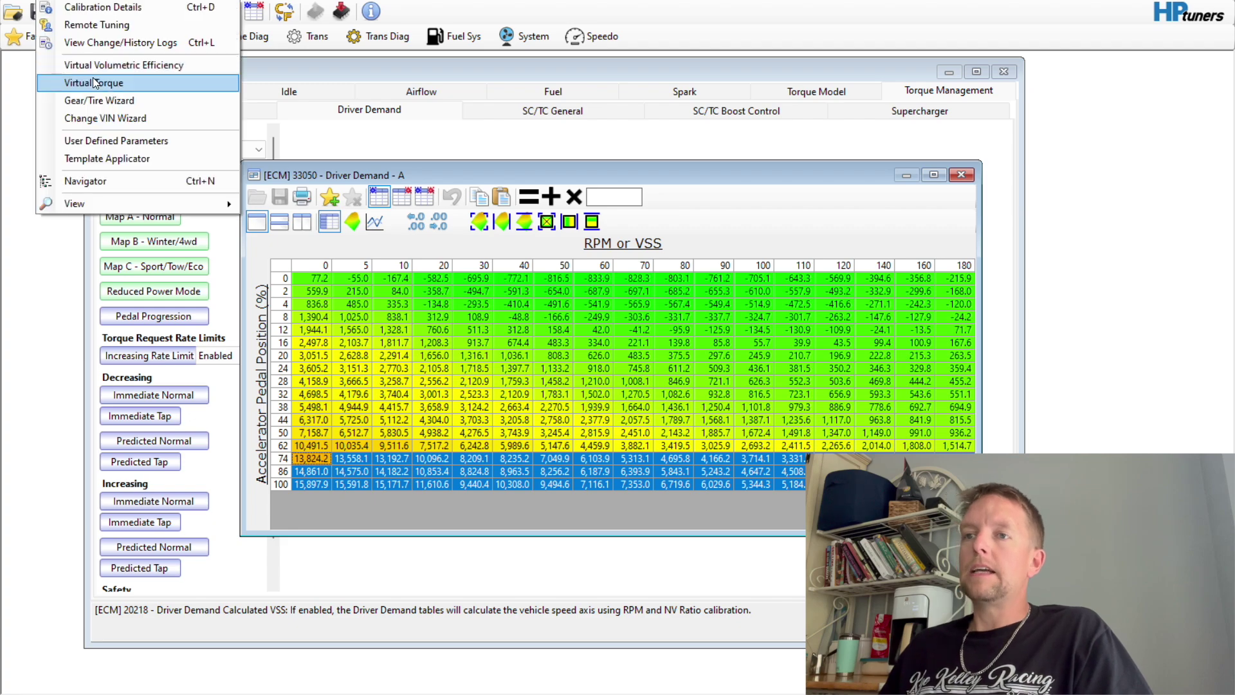
left_click(96, 83)
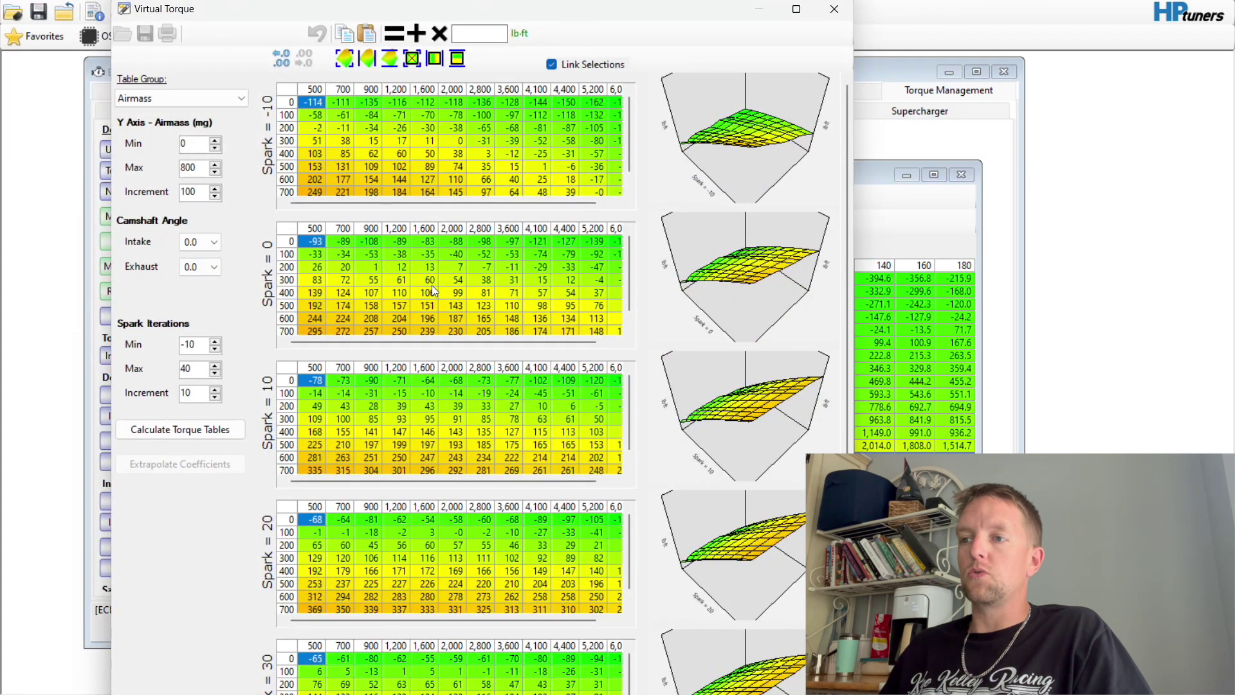
left_click(797, 11)
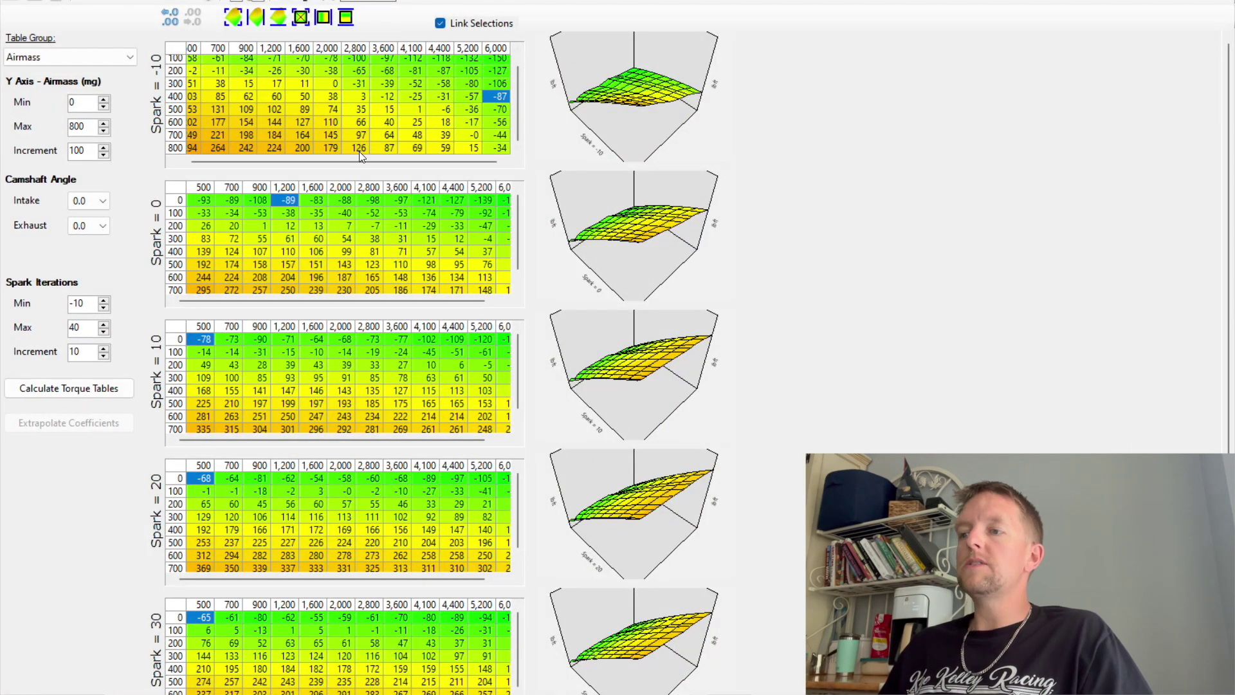
left_click_drag(328, 162, 285, 160)
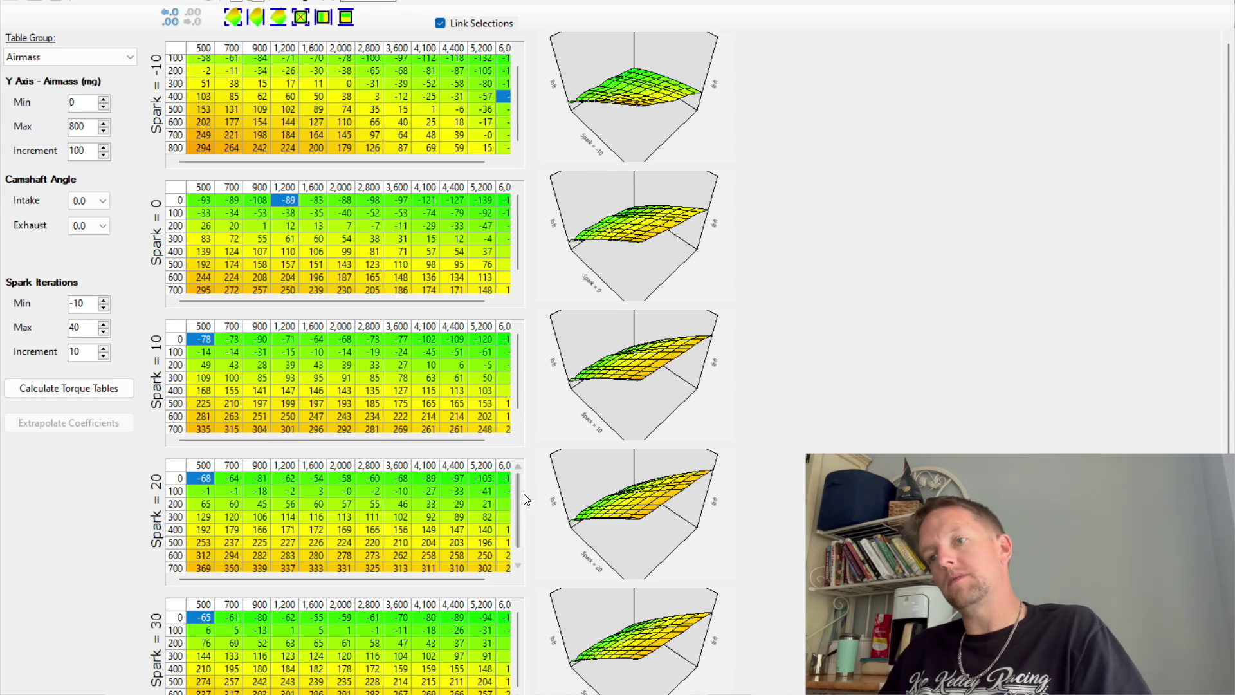
scroll(526, 500, "down", 1)
double_click(85, 125)
type("1800")
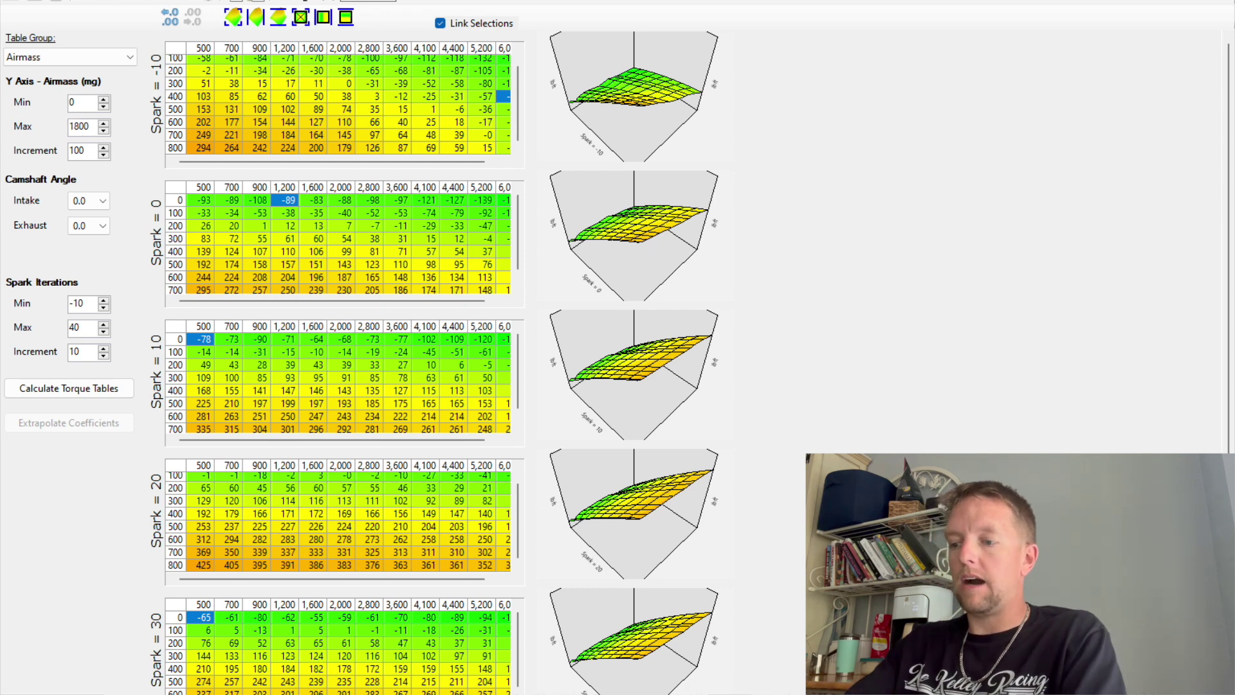
left_click(233, 208)
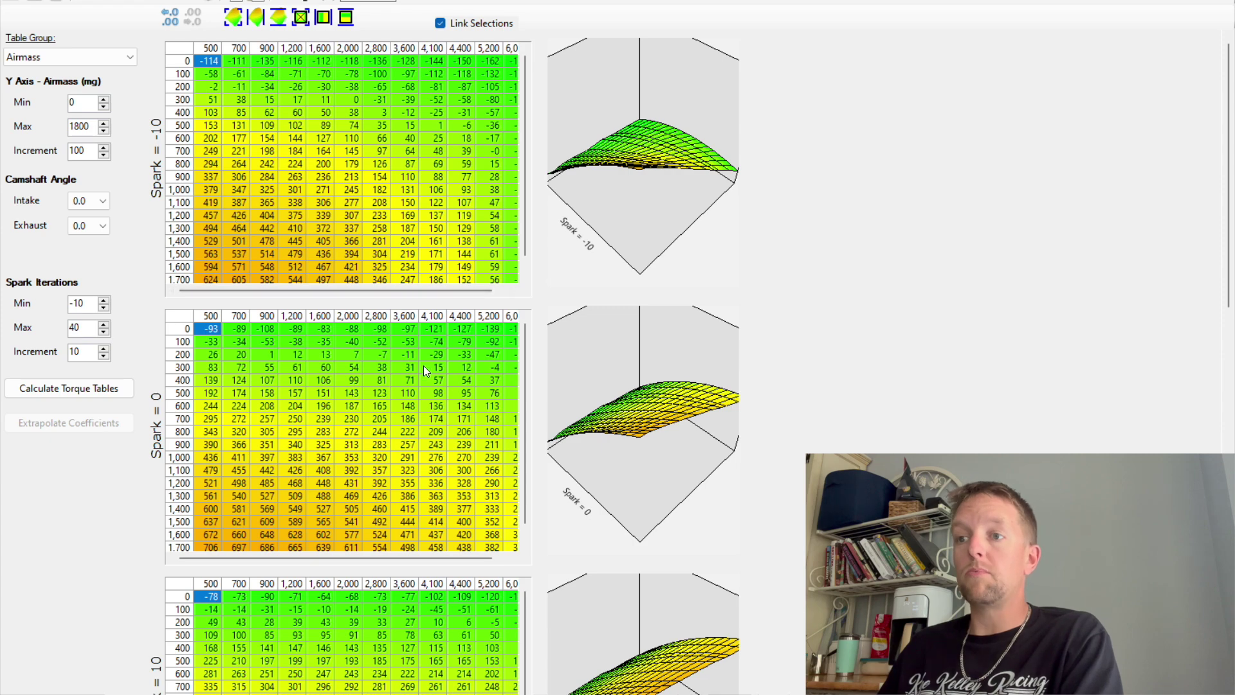
Examine the extended torque tables for Spark = 0, 10 and 20, rotating the Spark = 10 and 20 surfaces
scroll(408, 350, "down", 2)
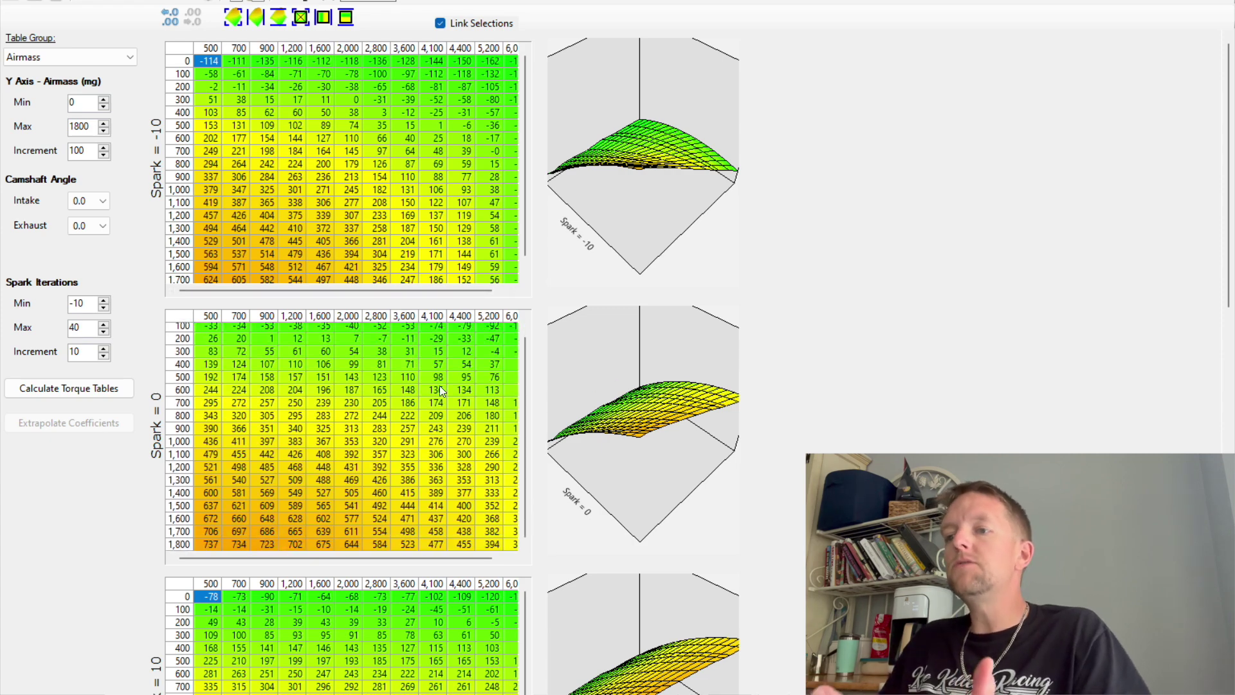
scroll(958, 433, "down", 6)
left_click_drag(631, 385, 738, 355)
left_click_drag(623, 103, 685, 124)
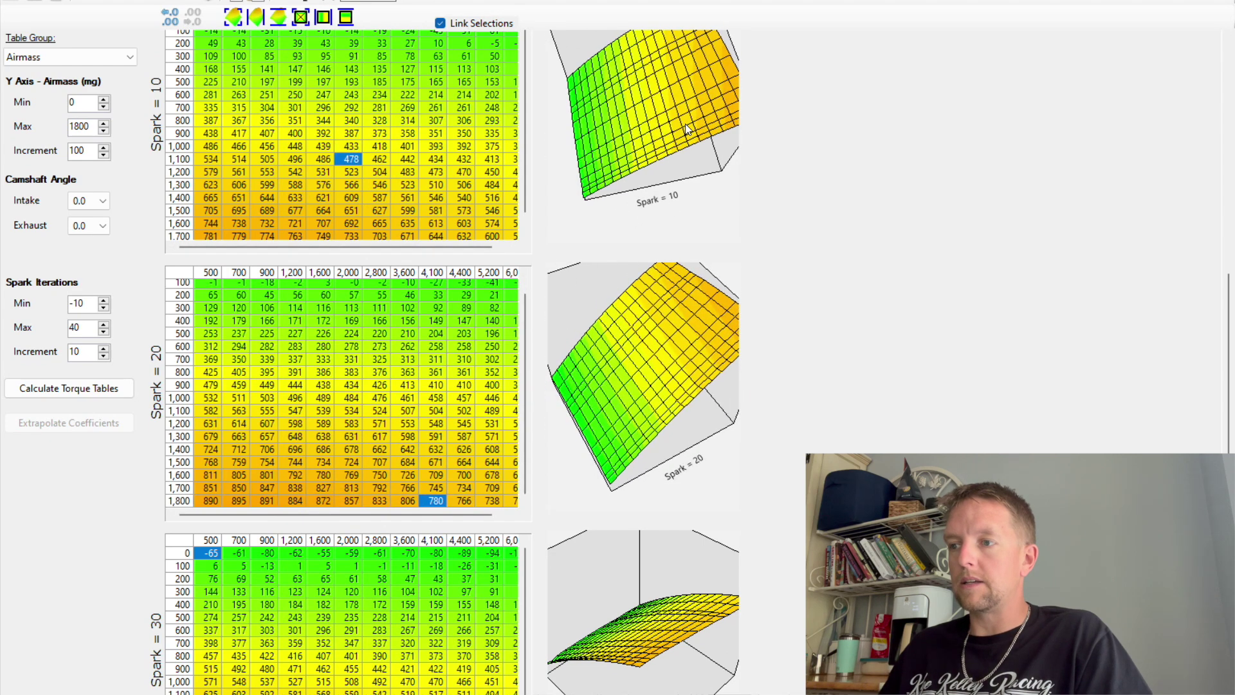
left_click_drag(527, 168, 528, 188)
left_click_drag(445, 247, 481, 249)
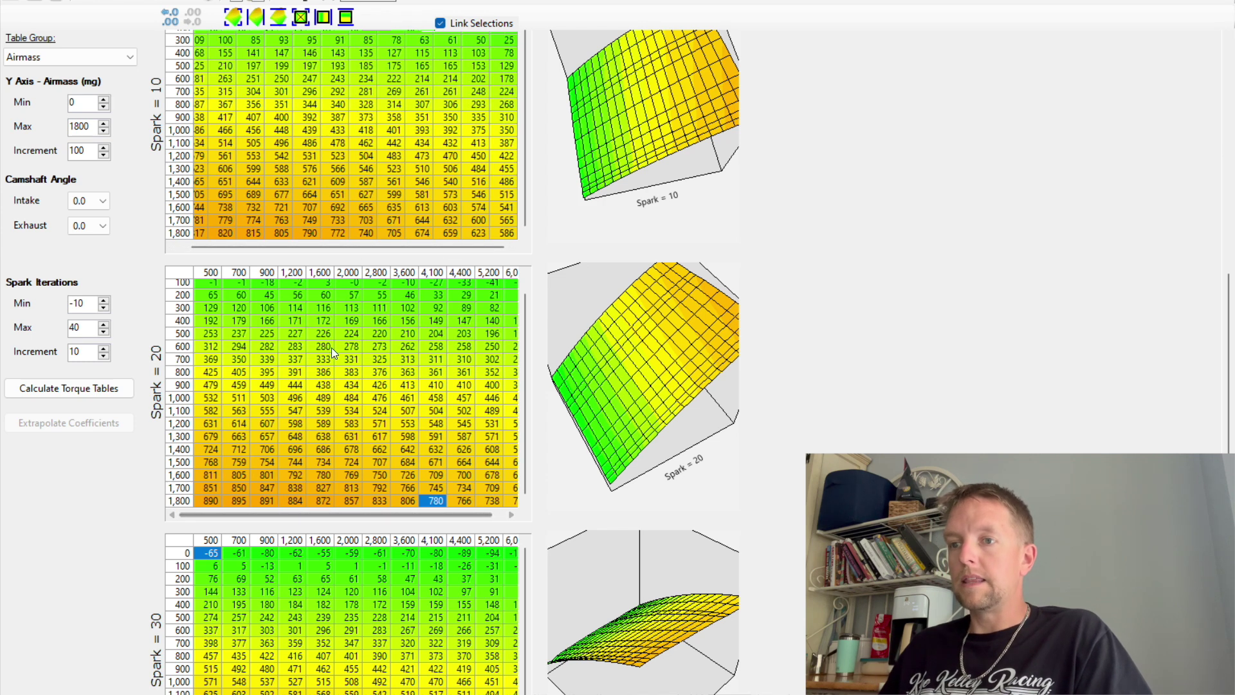
left_click_drag(671, 358, 610, 355)
left_click_drag(399, 512, 326, 442)
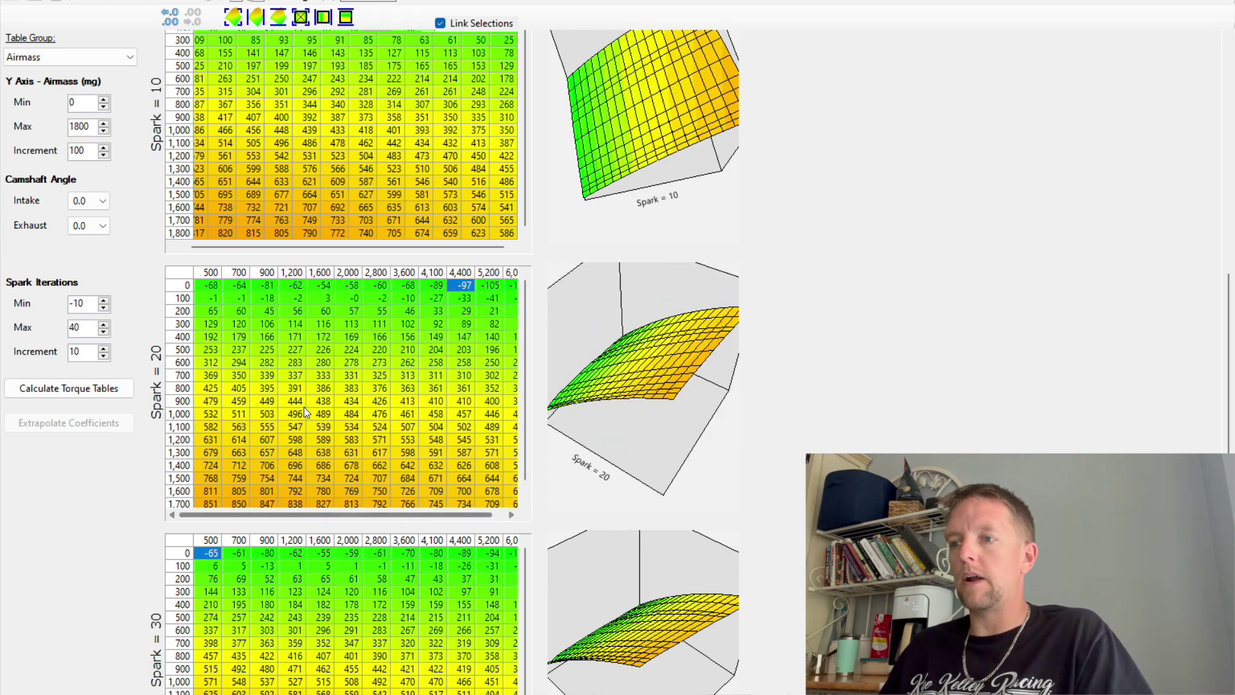
Highlight the 0 to 400 mg cells at 500 to 1,200 RPM in the Spark = 20 table and inspect its high-airmass rows up to 6,000 RPM
left_click_drag(203, 288, 287, 337)
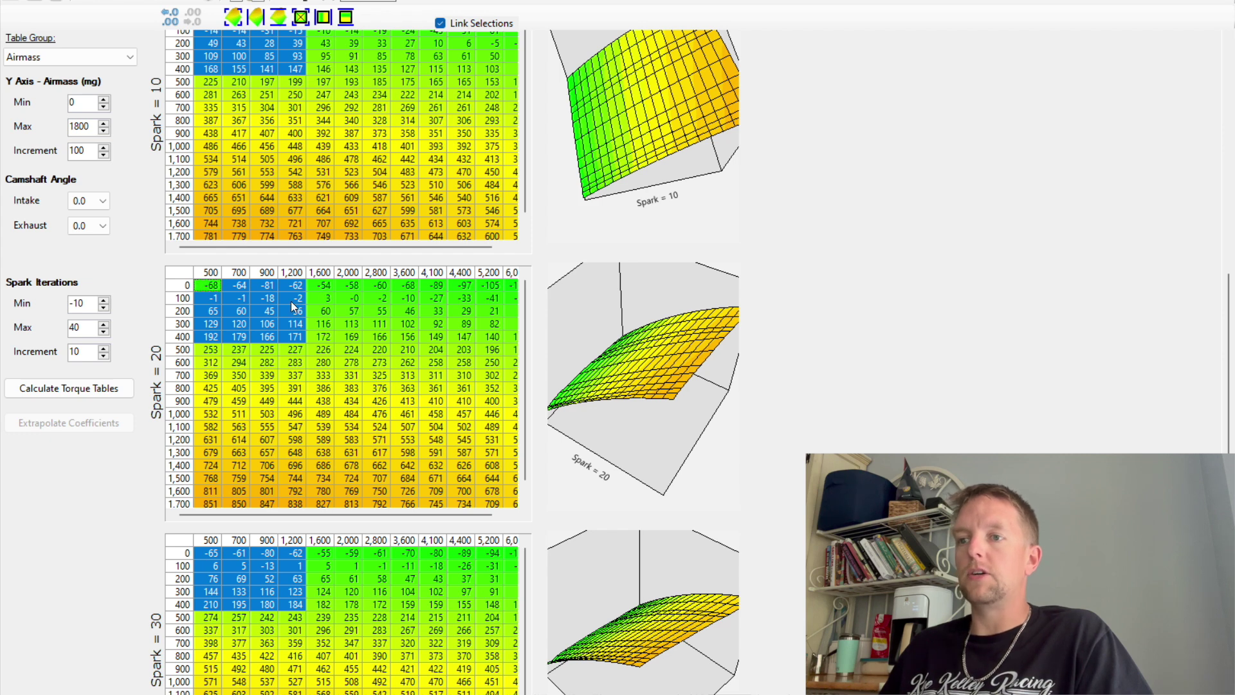
left_click_drag(524, 449, 526, 487)
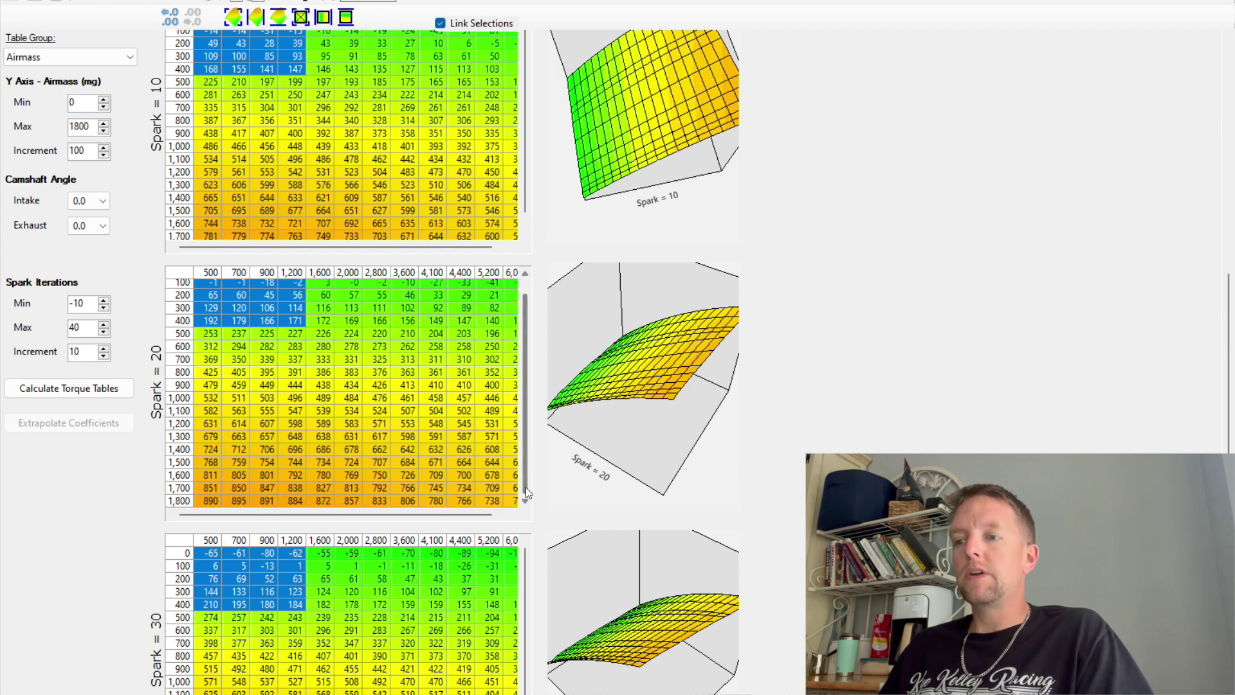
left_click_drag(461, 515, 489, 519)
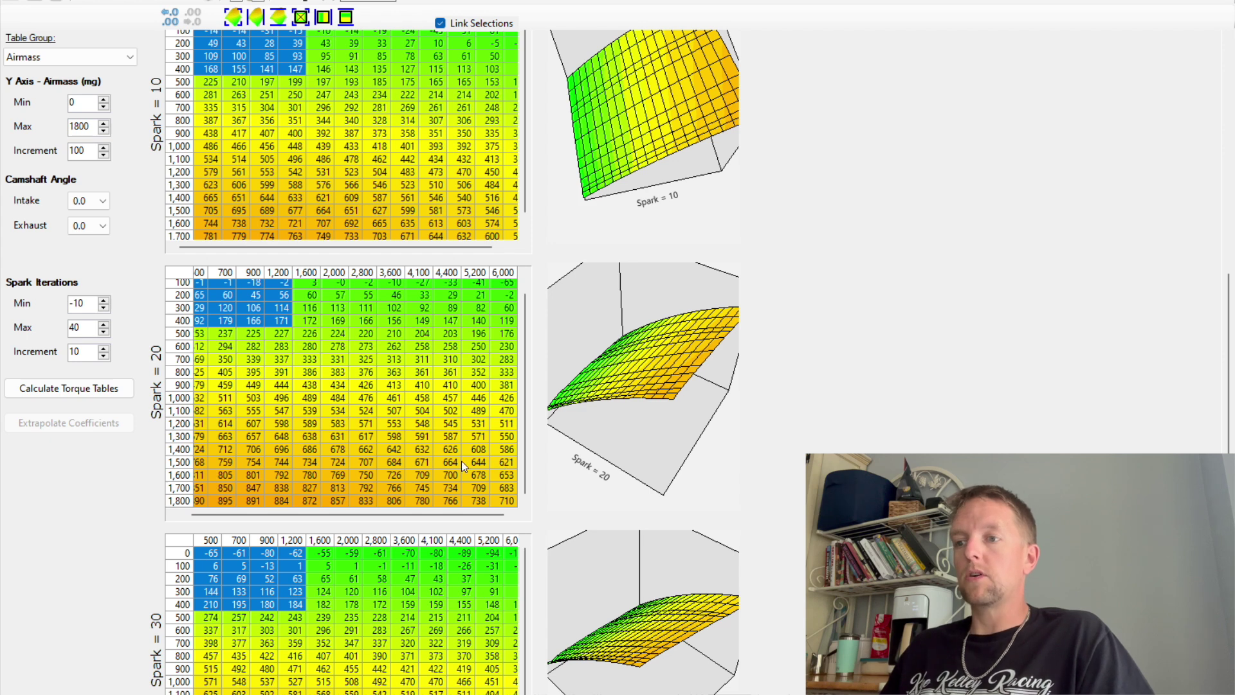
Inspect the 1,500 to 1,800 mg rows across the RPM range in the Spark = 20 table, and close Virtual Torque
left_click(385, 461)
left_click_drag(382, 460, 526, 539)
left_click(418, 463)
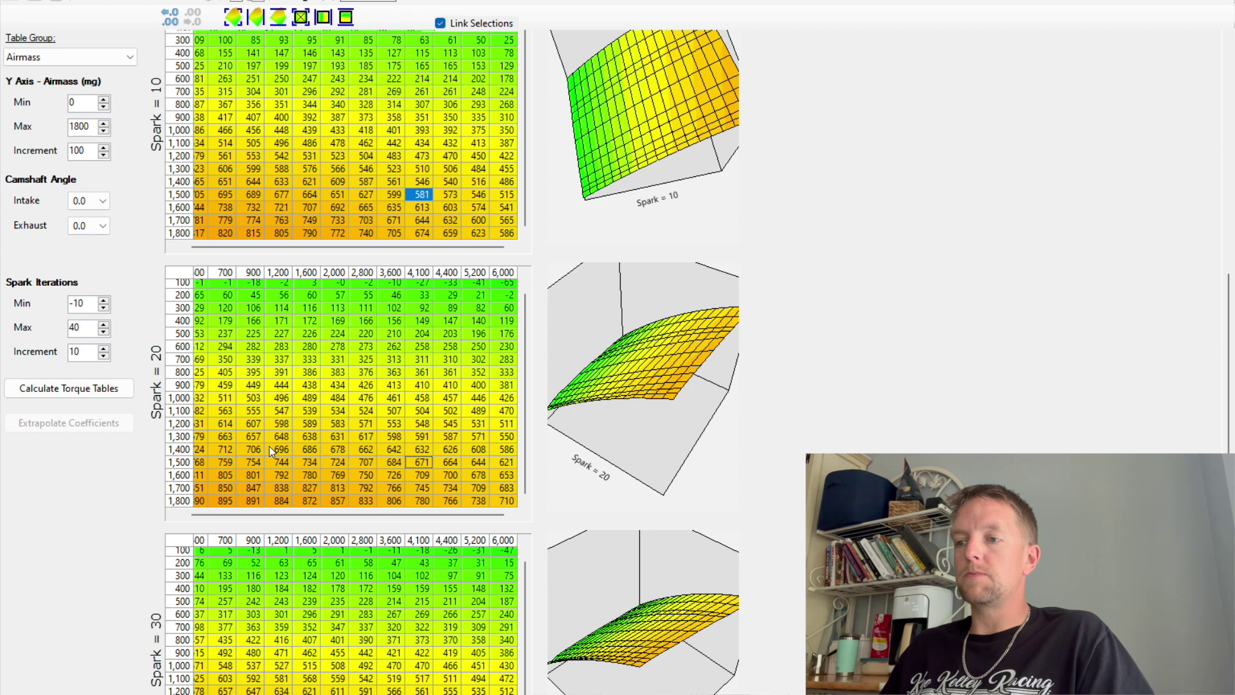
left_click_drag(191, 465, 302, 546)
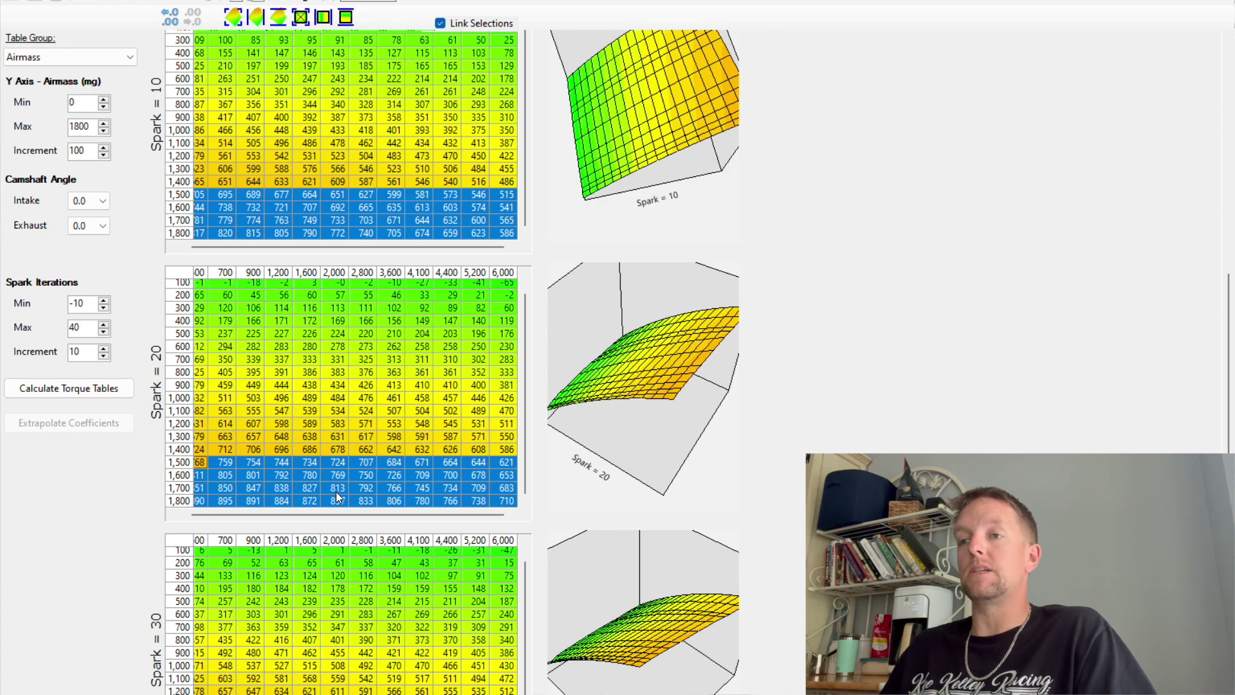
left_click(361, 474)
left_click(447, 283)
left_click(420, 221)
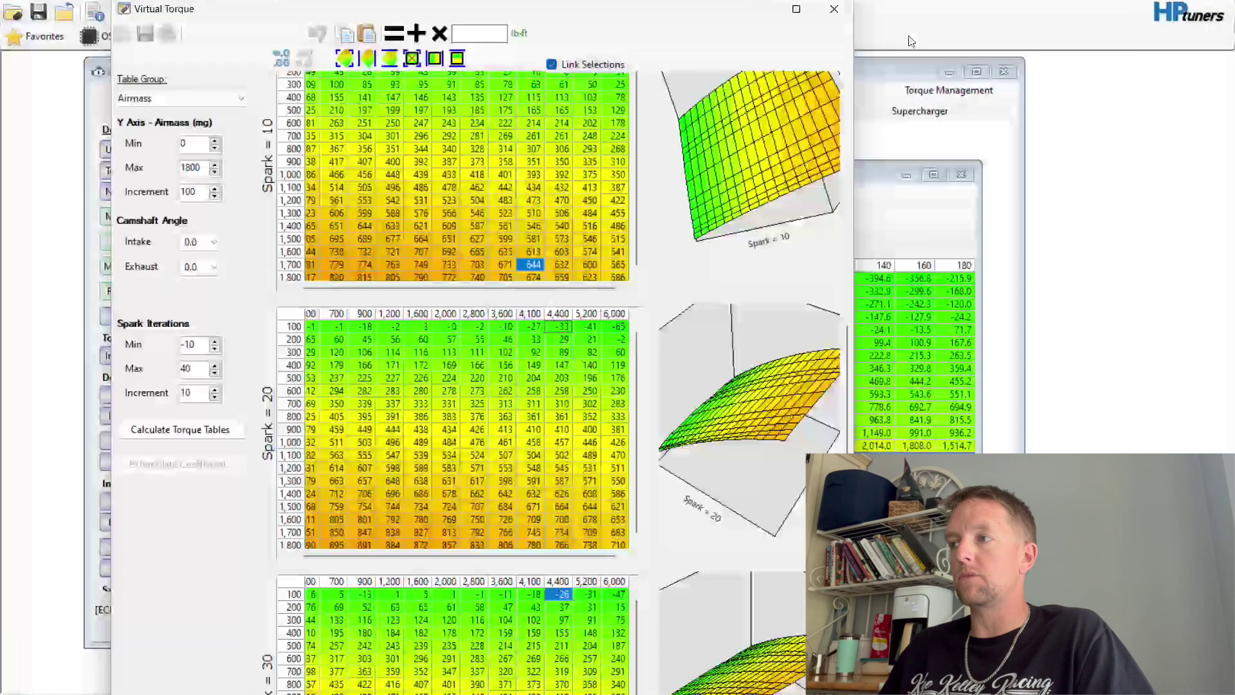
left_click(834, 11)
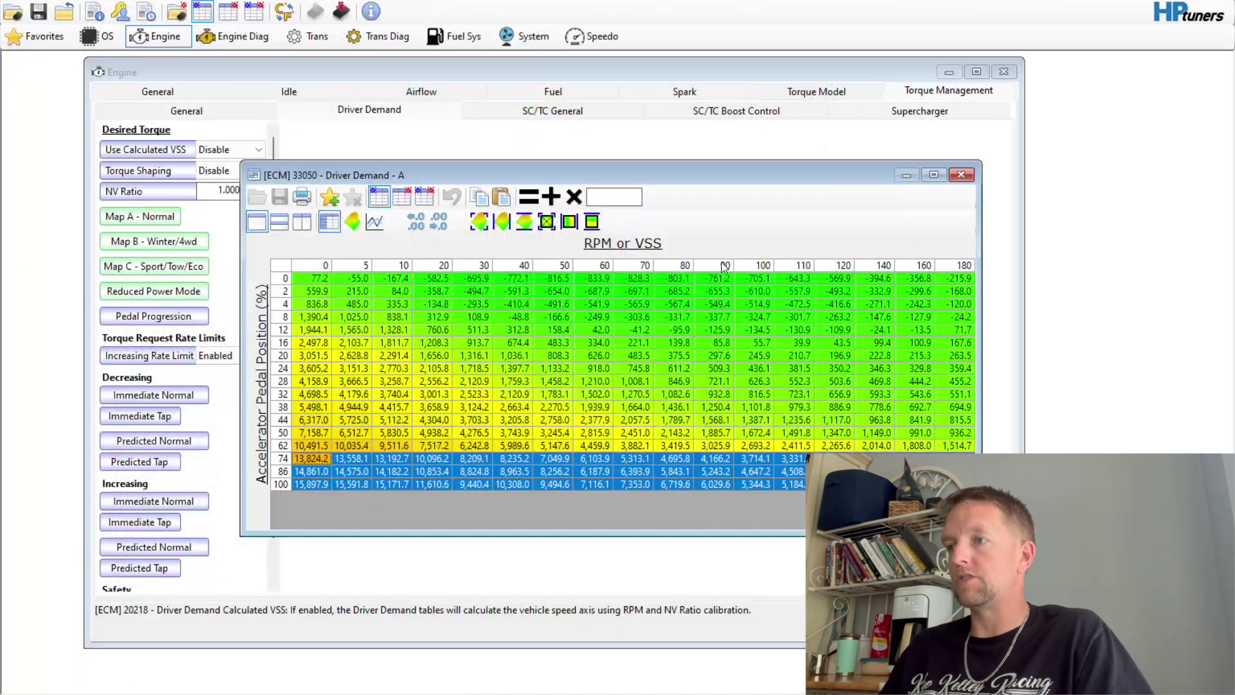
Multiply the 74, 86 and 100 % pedal position rows of the Driver Demand - A table by 1.15
left_click_drag(283, 461, 281, 488)
left_click(642, 198)
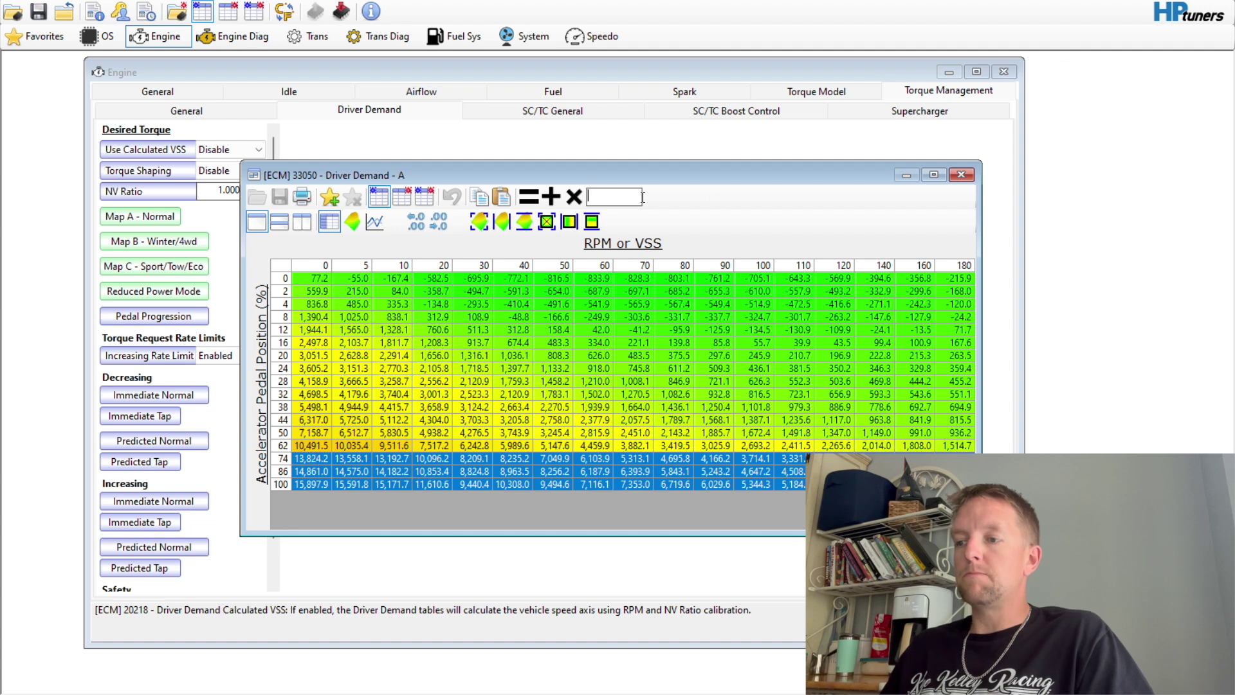
type("1.15")
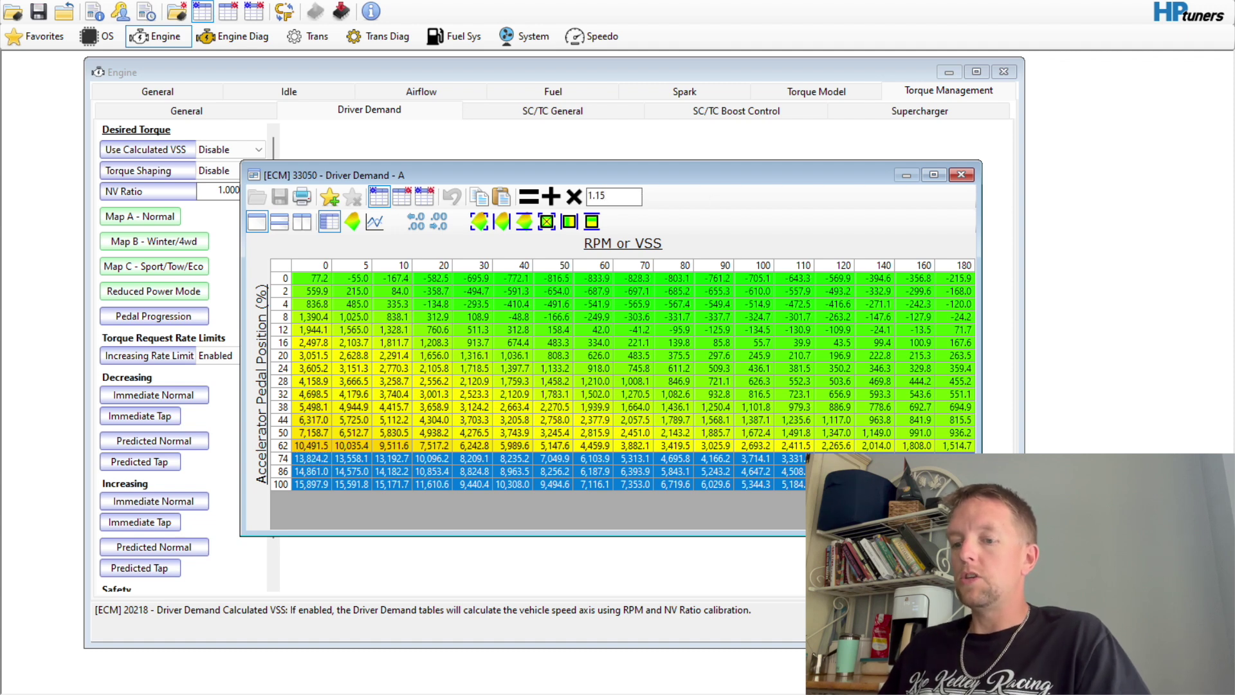
left_click(574, 197)
Interpolate the 62 % pedal row of the Driver Demand - A table vertically between the 50 % and 74 % rows
left_click_drag(283, 446, 283, 461)
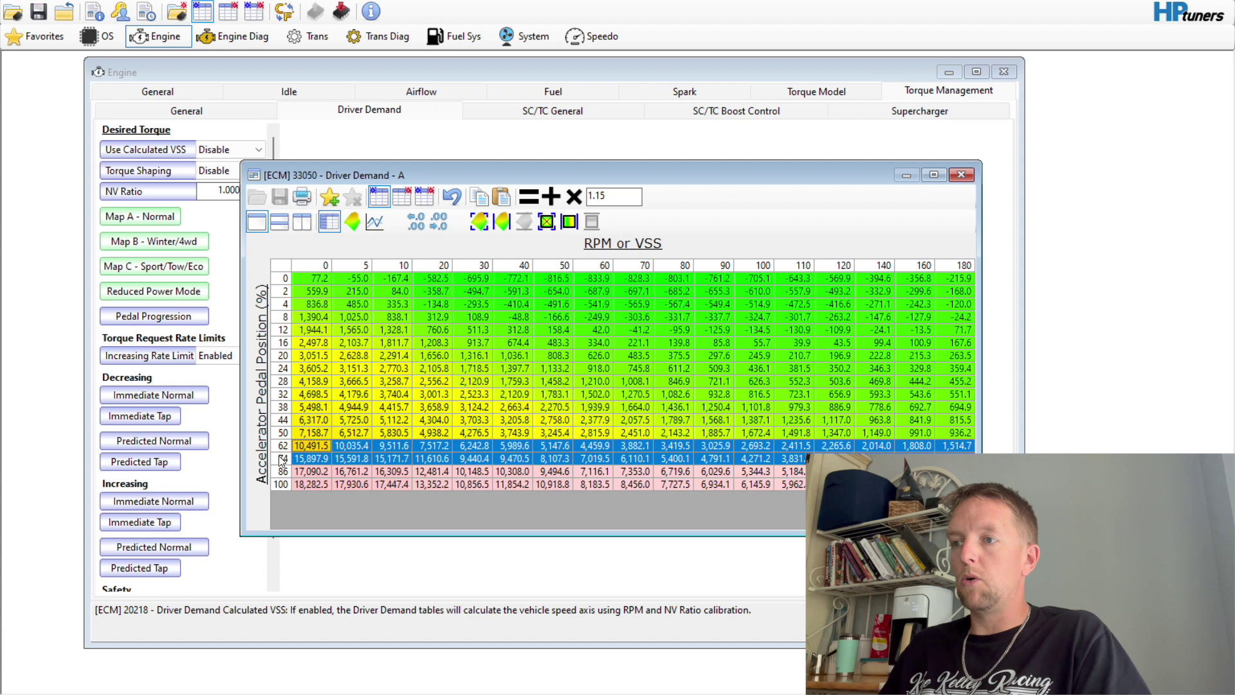
left_click_drag(283, 432, 283, 458)
left_click(592, 222)
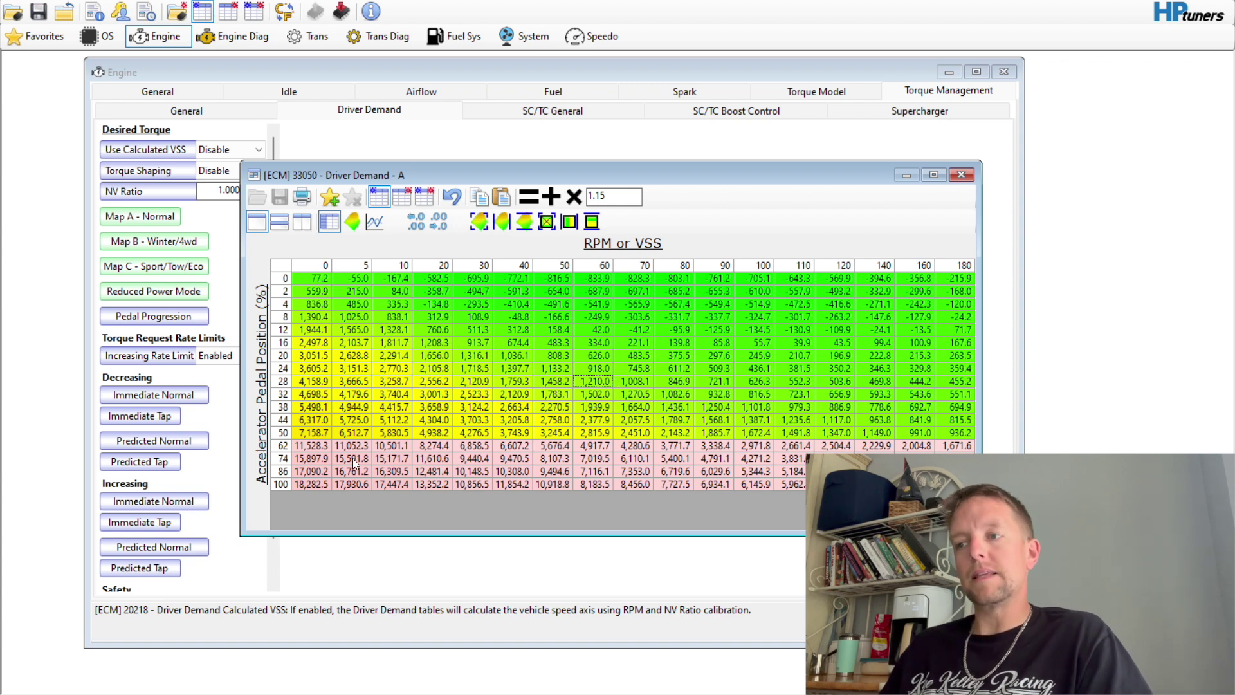
Undo the 62 % row interpolation and the last multiplication by 1.15 in Driver Demand - A, and review the 74 to 100 % rows
left_click_drag(284, 278, 283, 394)
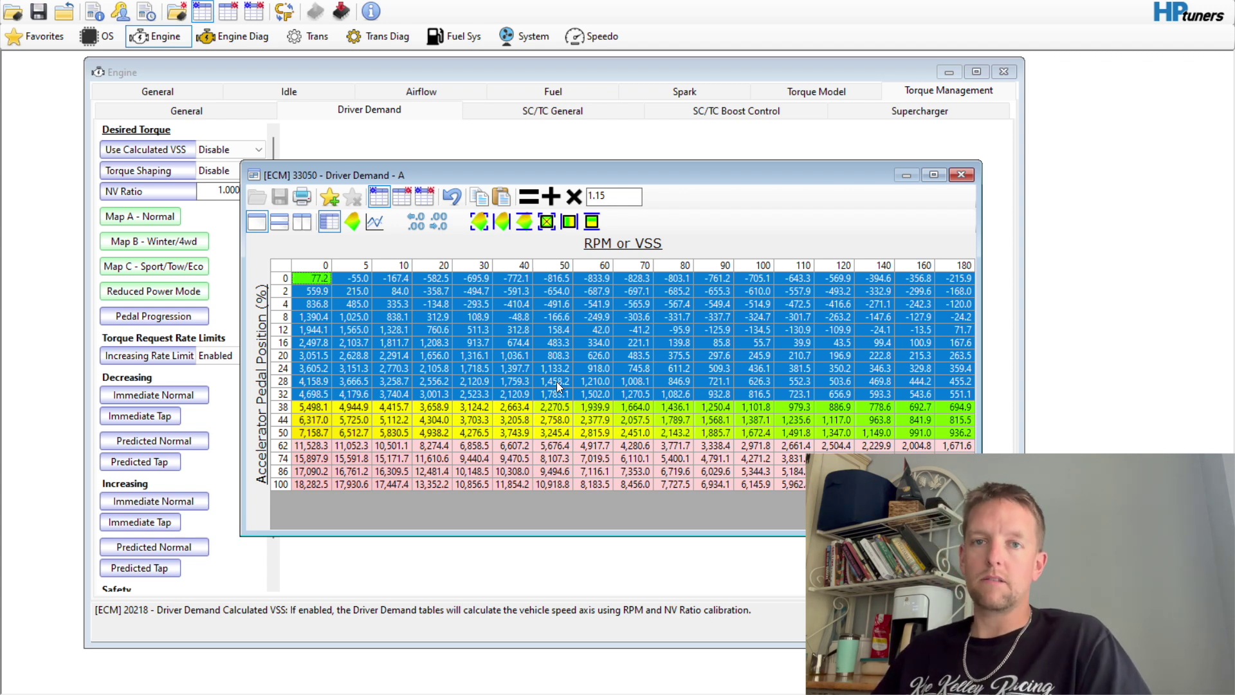
left_click(589, 381)
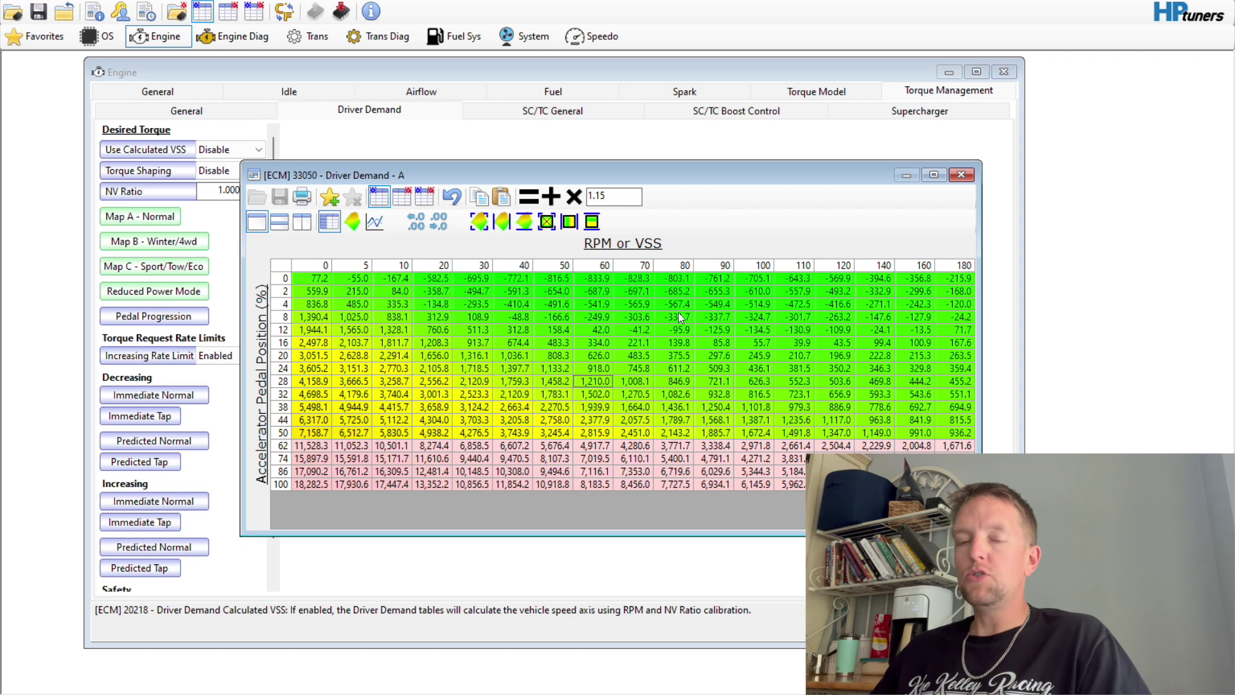
left_click(452, 199)
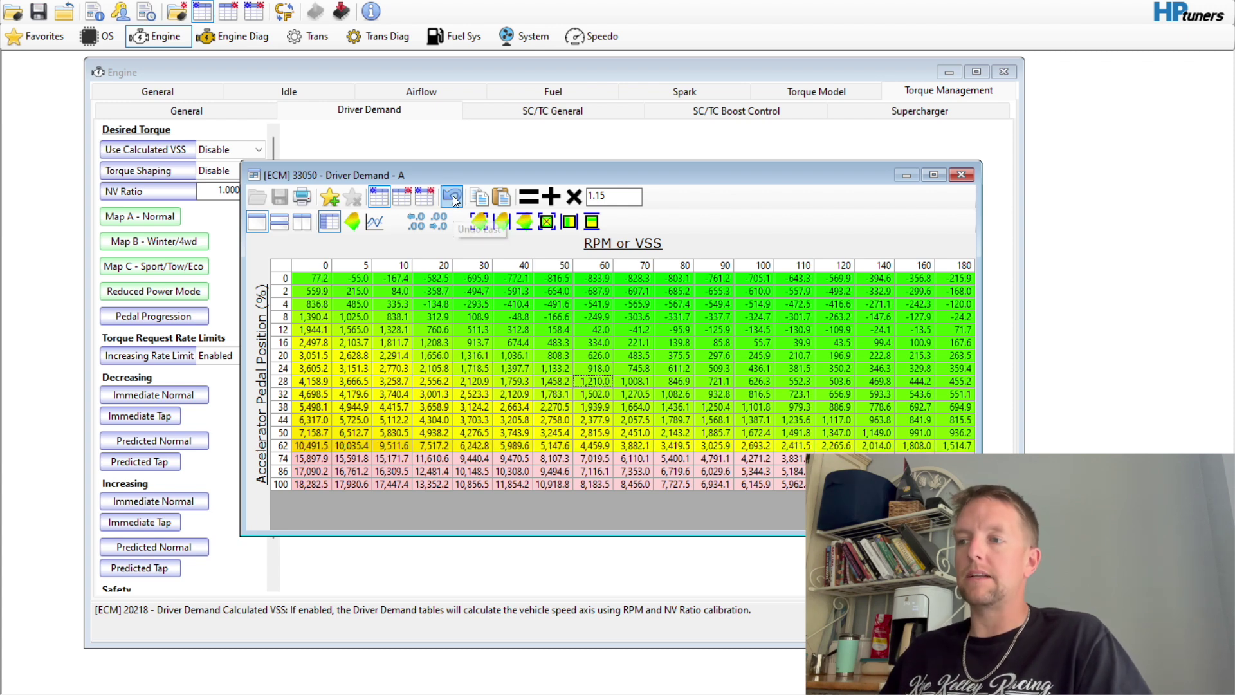
left_click(453, 199)
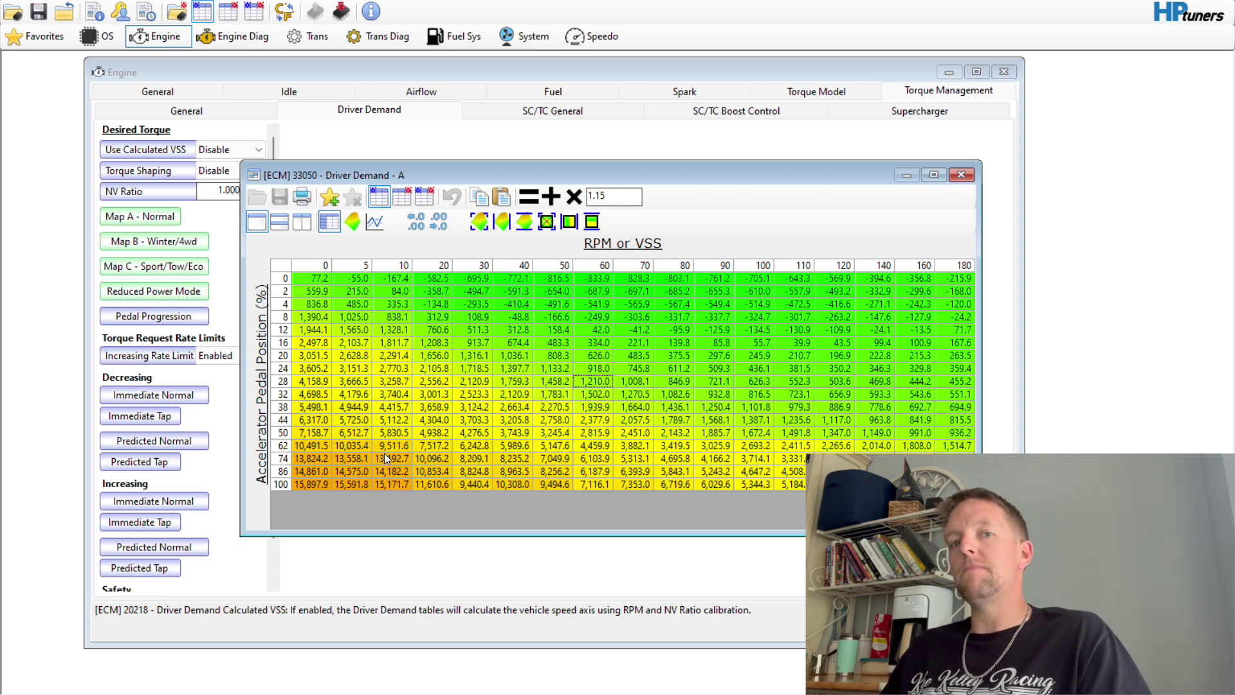
left_click_drag(283, 458, 283, 485)
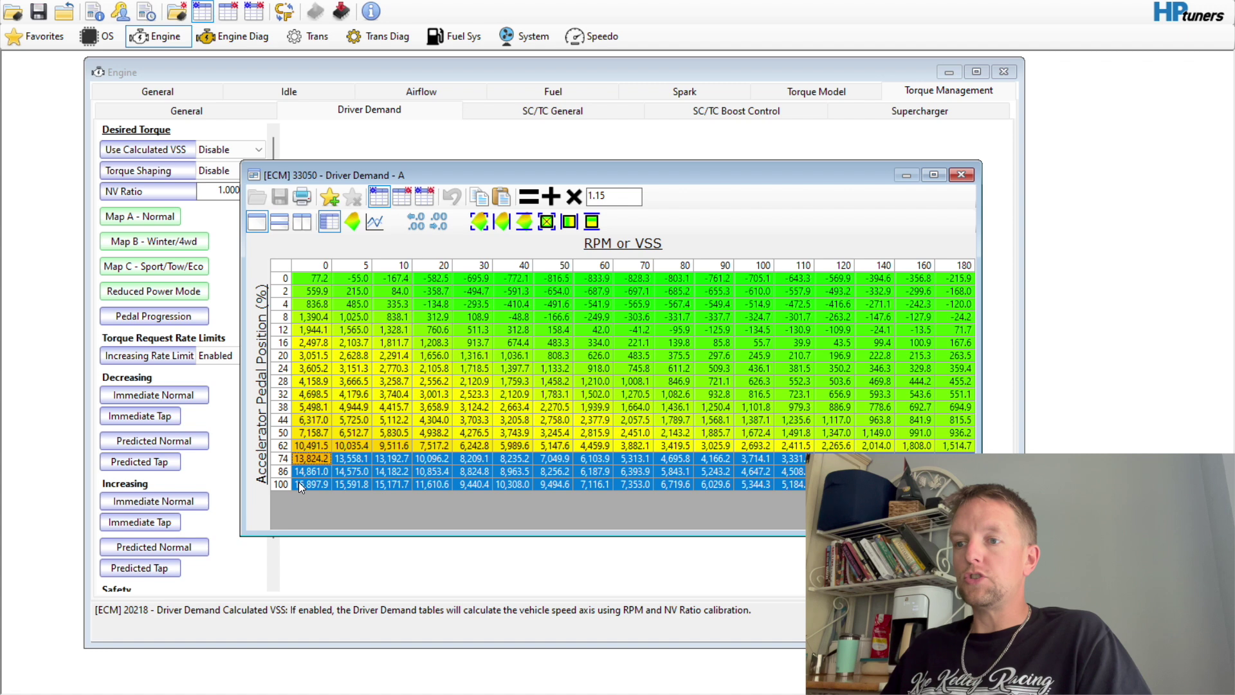
left_click(307, 476)
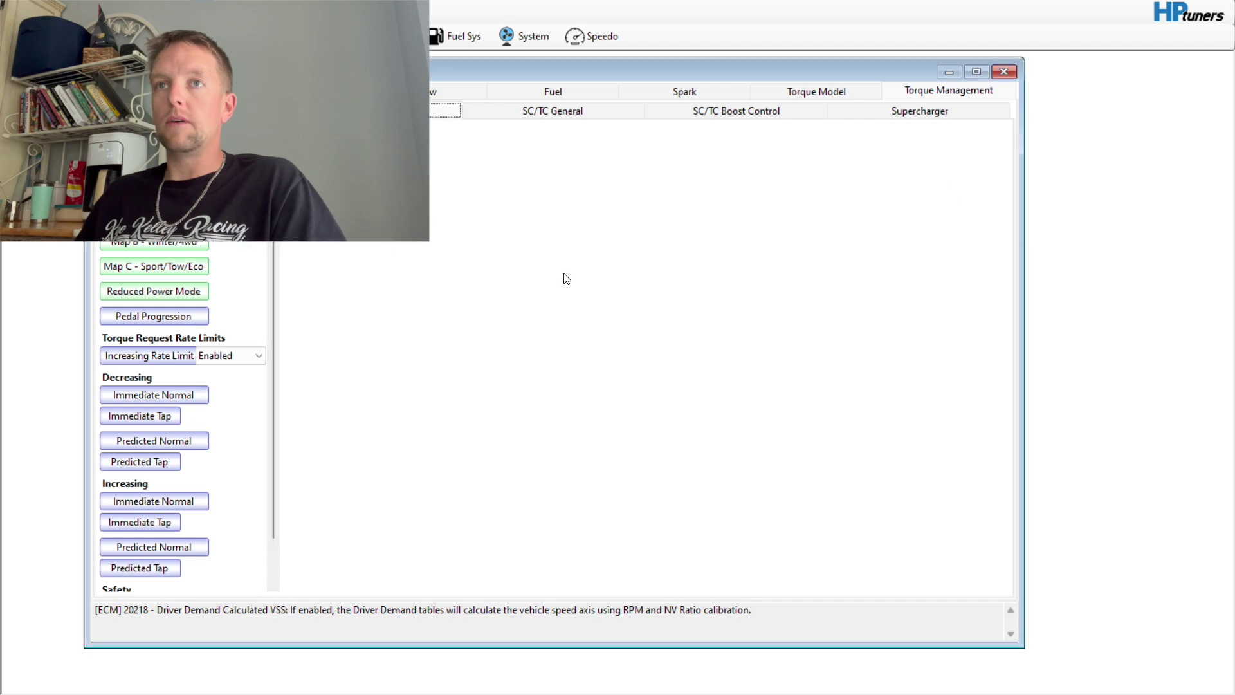
Switch to the scanner log, go to about 00:02:35, and inspect the VVE CL graph's low-RPM columns
left_click(926, 693)
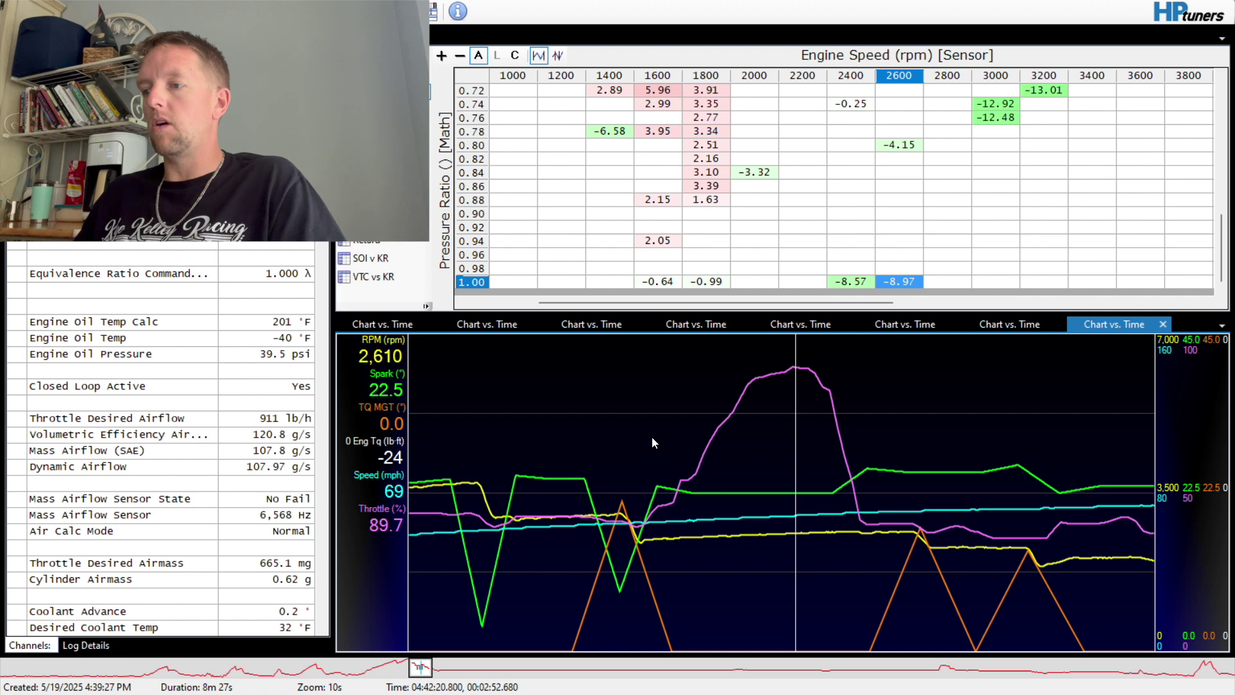
left_click_drag(408, 675, 378, 674)
key("Up")
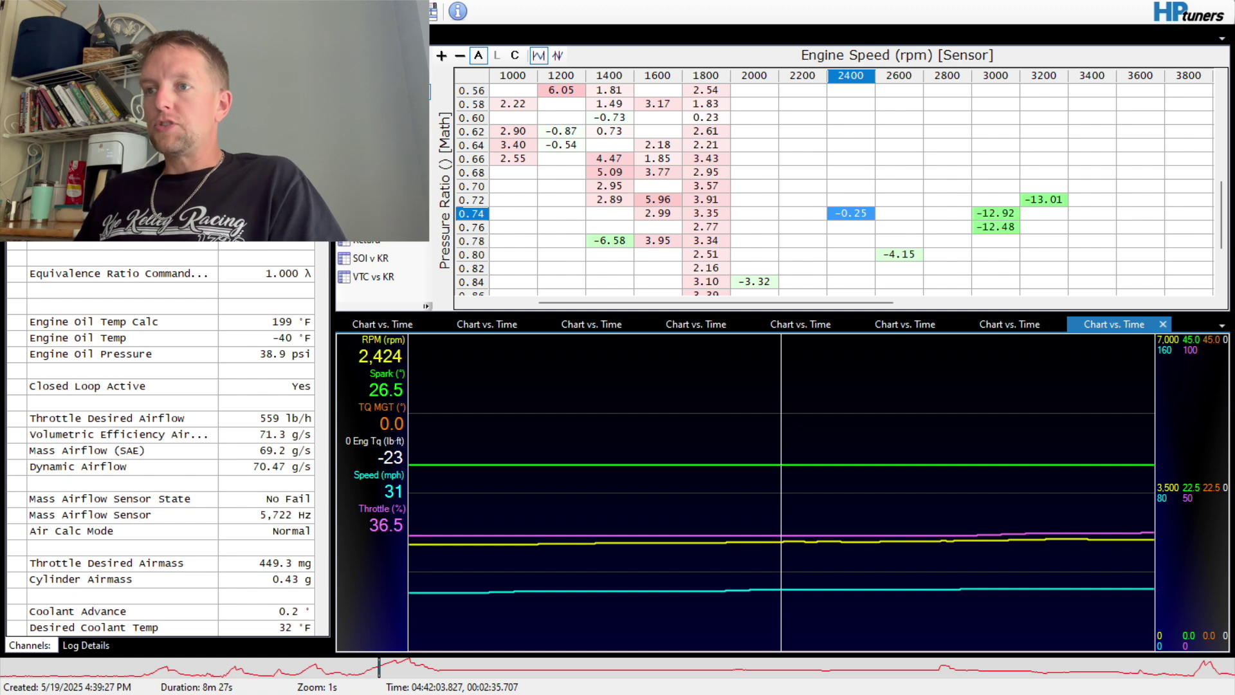
left_click(517, 361)
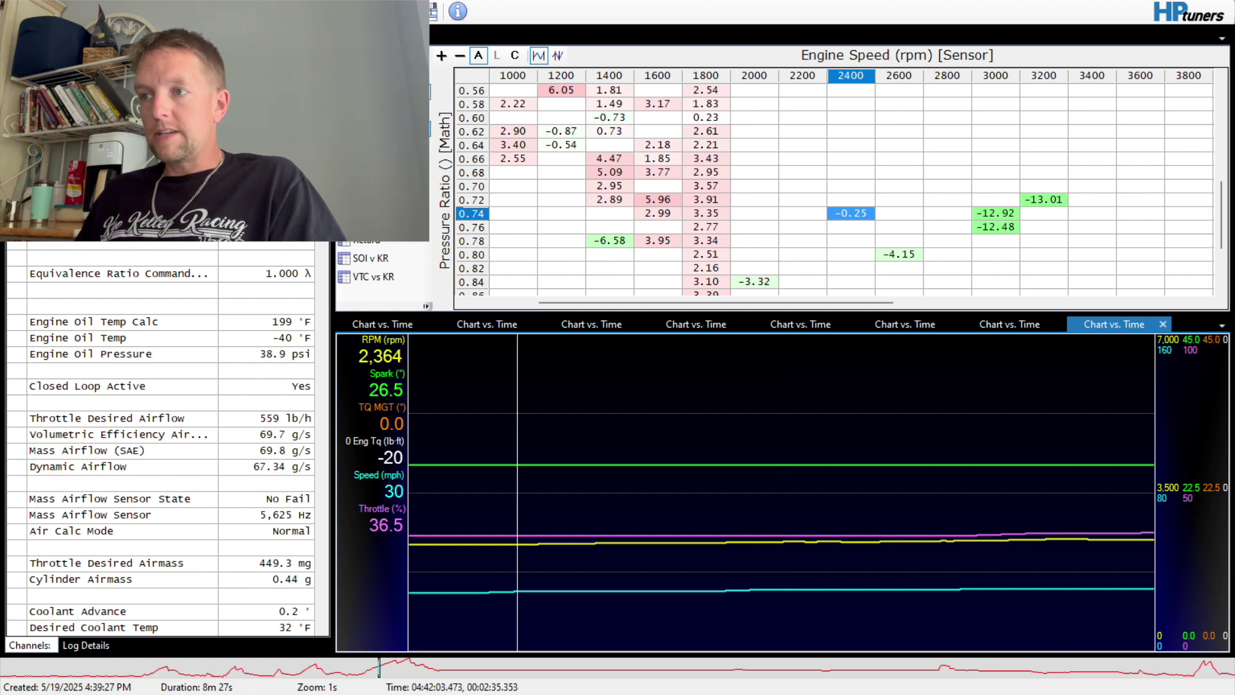
left_click_drag(830, 301, 672, 309)
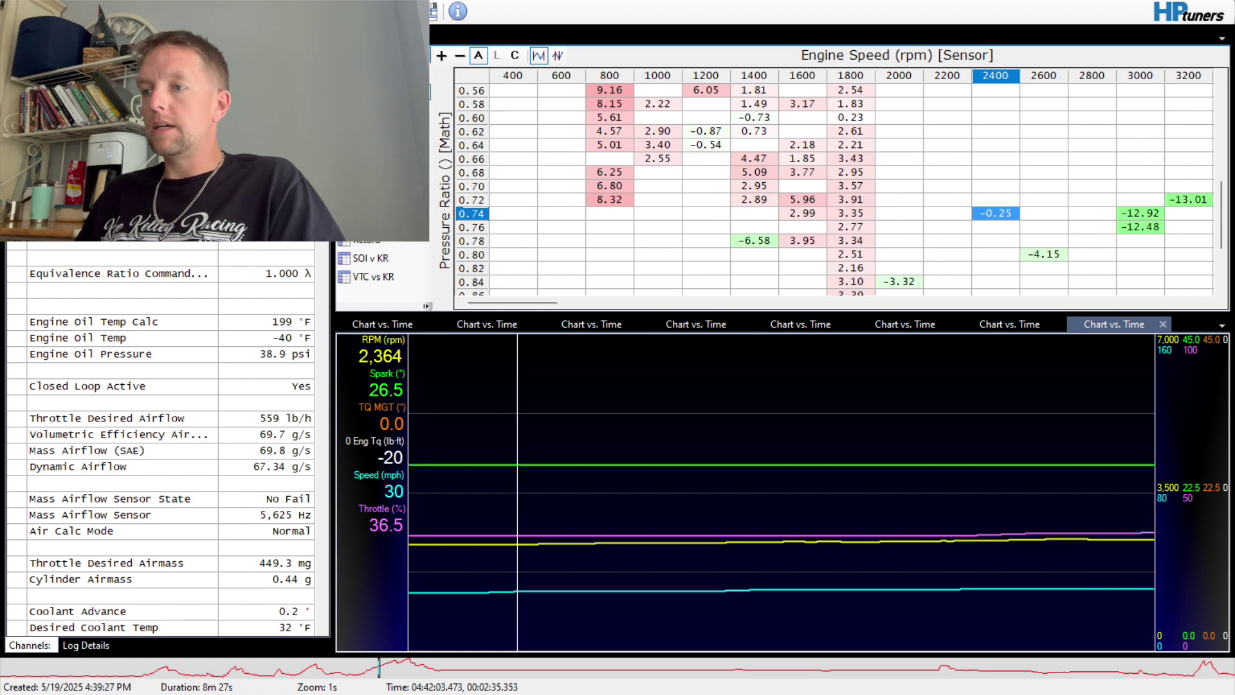
Set the cell hits required for the MAF CL graph to 50 in the graph layout
left_click(386, 56)
right_click(650, 267)
left_click(690, 315)
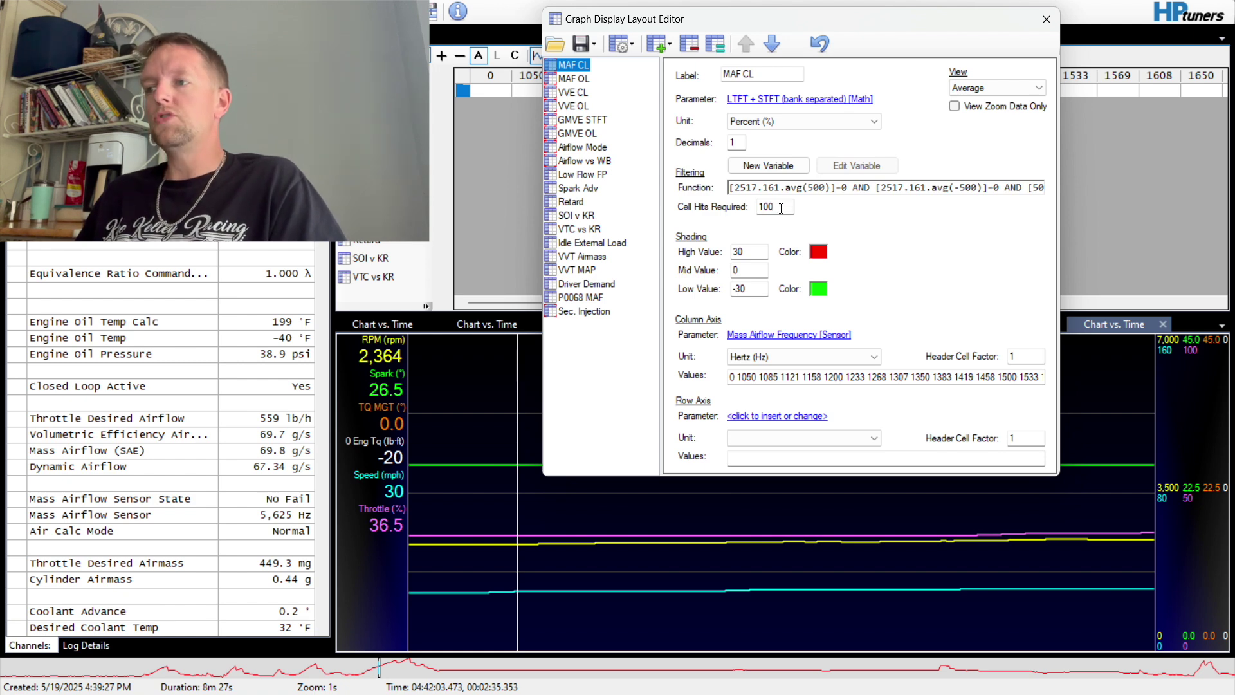
double_click(781, 208)
type("50")
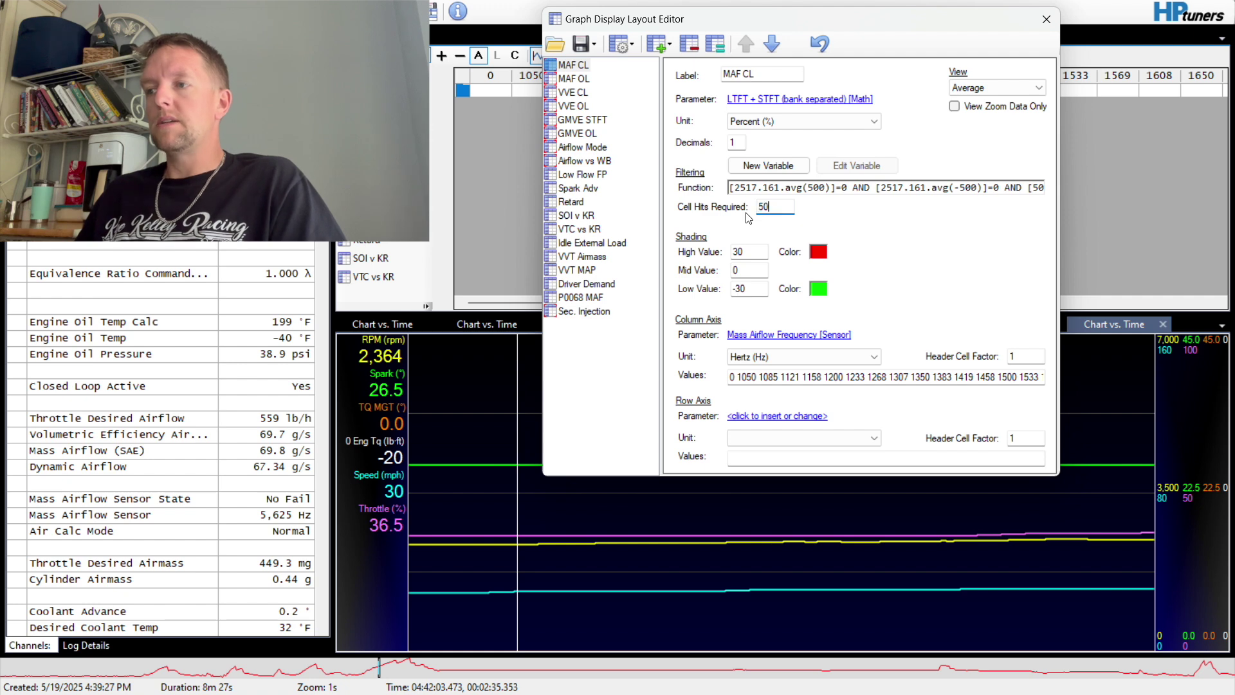
left_click(1046, 19)
Inspect the MAF CL corrections across the airflow frequencies, checking the log at about 00:04:07 and 00:00:32
left_click(631, 303)
left_click_drag(592, 301, 806, 287)
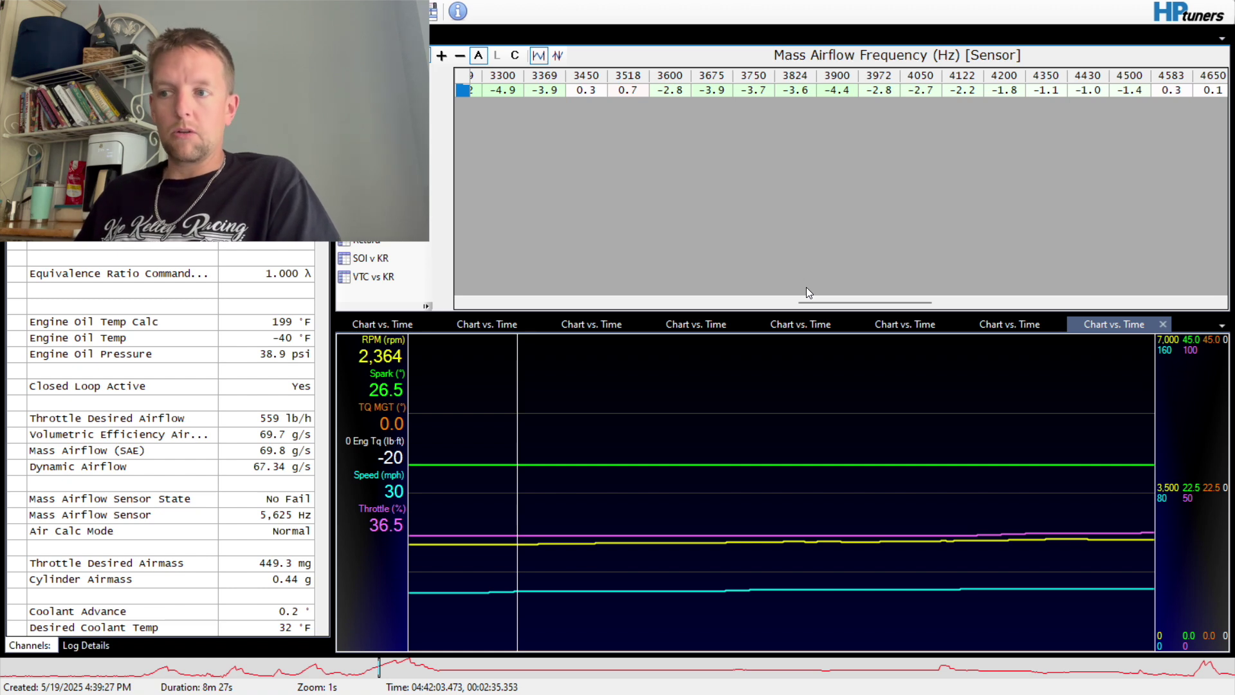
left_click(603, 669)
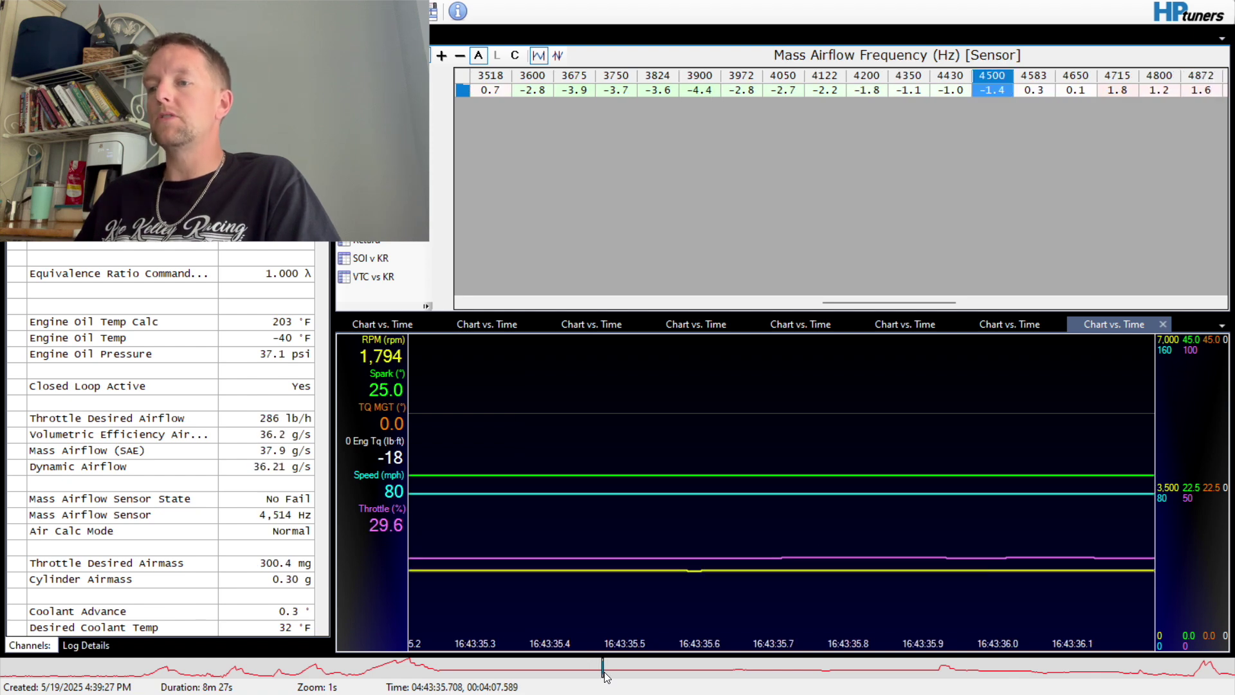
left_click(67, 672)
left_click_drag(67, 672, 78, 676)
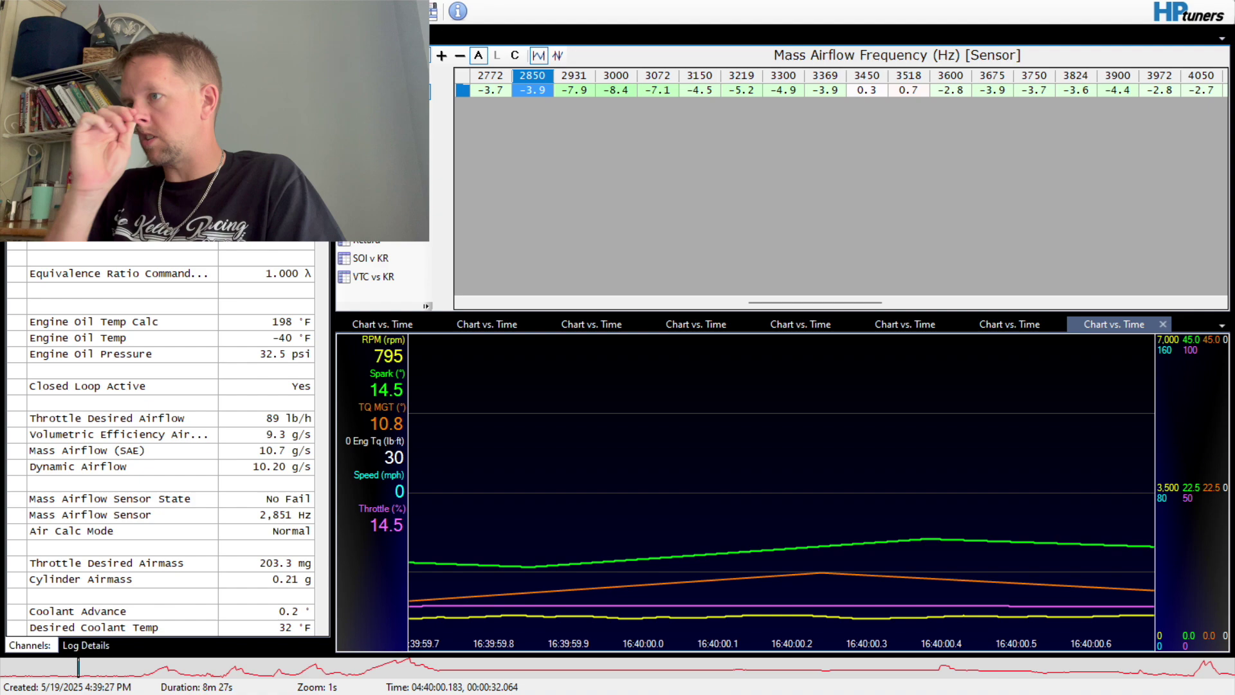
Set the cell hits required for the VVE CL graph to 50 in the graph layout
left_click(392, 92)
scroll(521, 147, "down", 4)
right_click(612, 236)
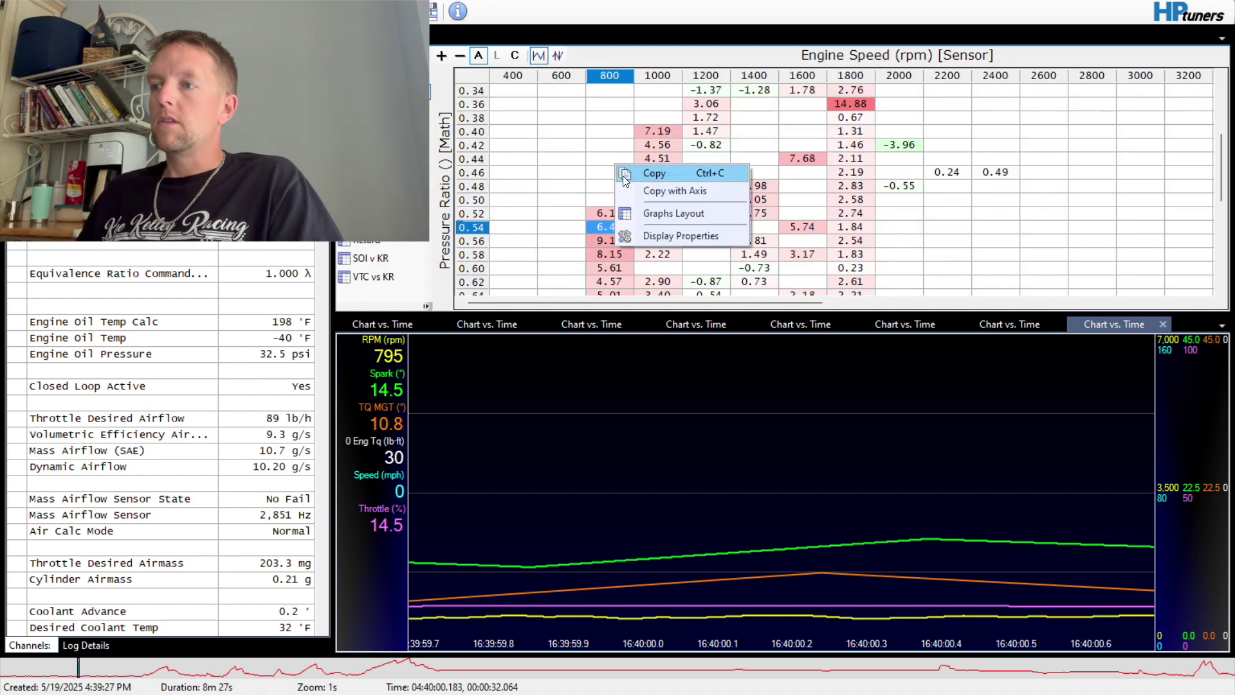
left_click(643, 290)
left_click(564, 92)
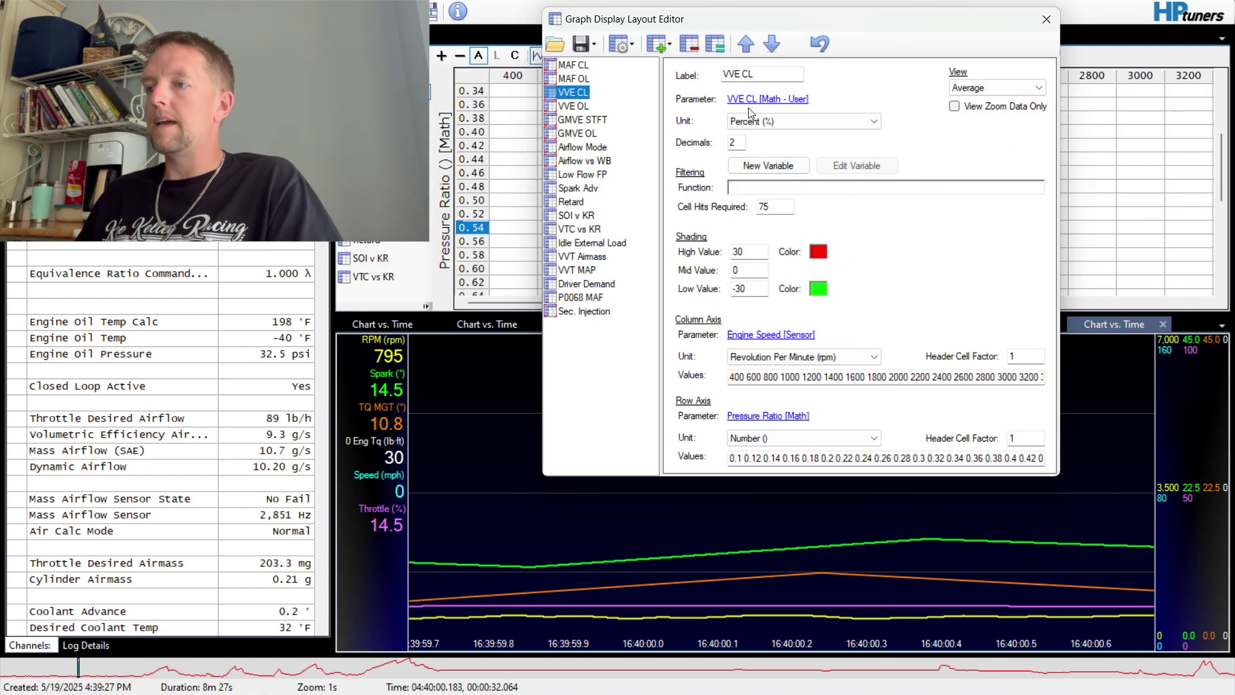
double_click(779, 207)
type("50")
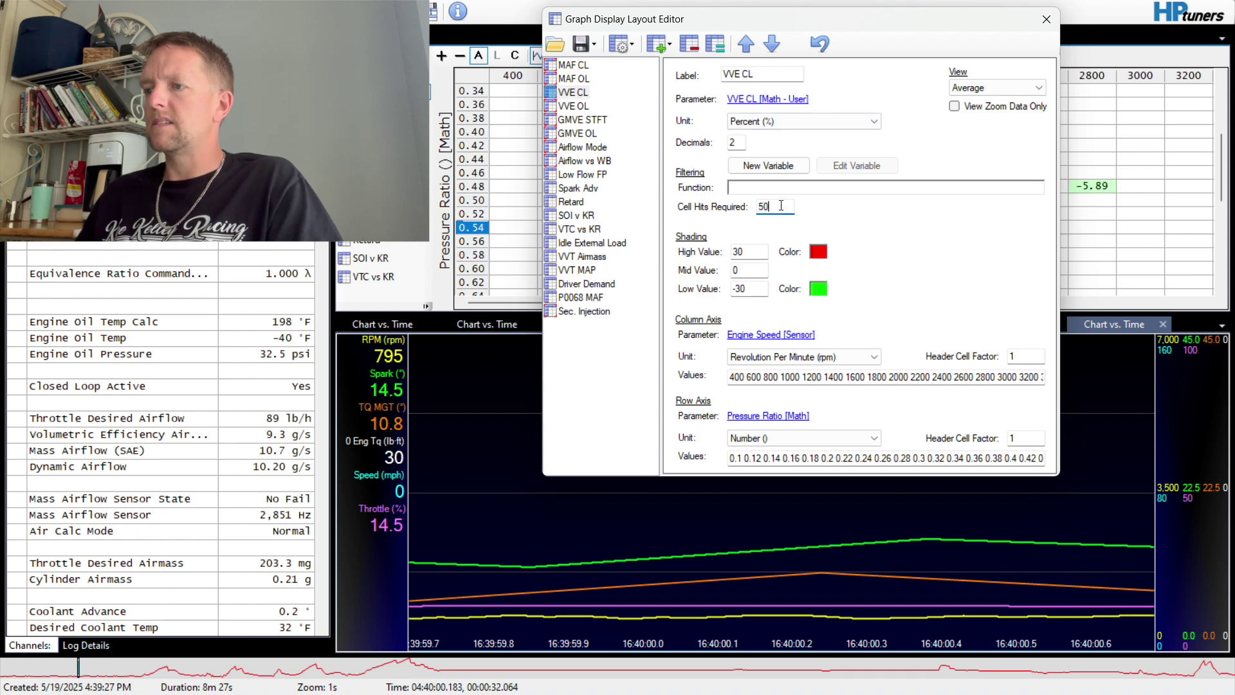
left_click(1047, 19)
Review the VVE CL corrections from pressure ratio 1.00 up to 0.10, and return to the MAF CL graph
left_click_drag(1222, 163, 1223, 261)
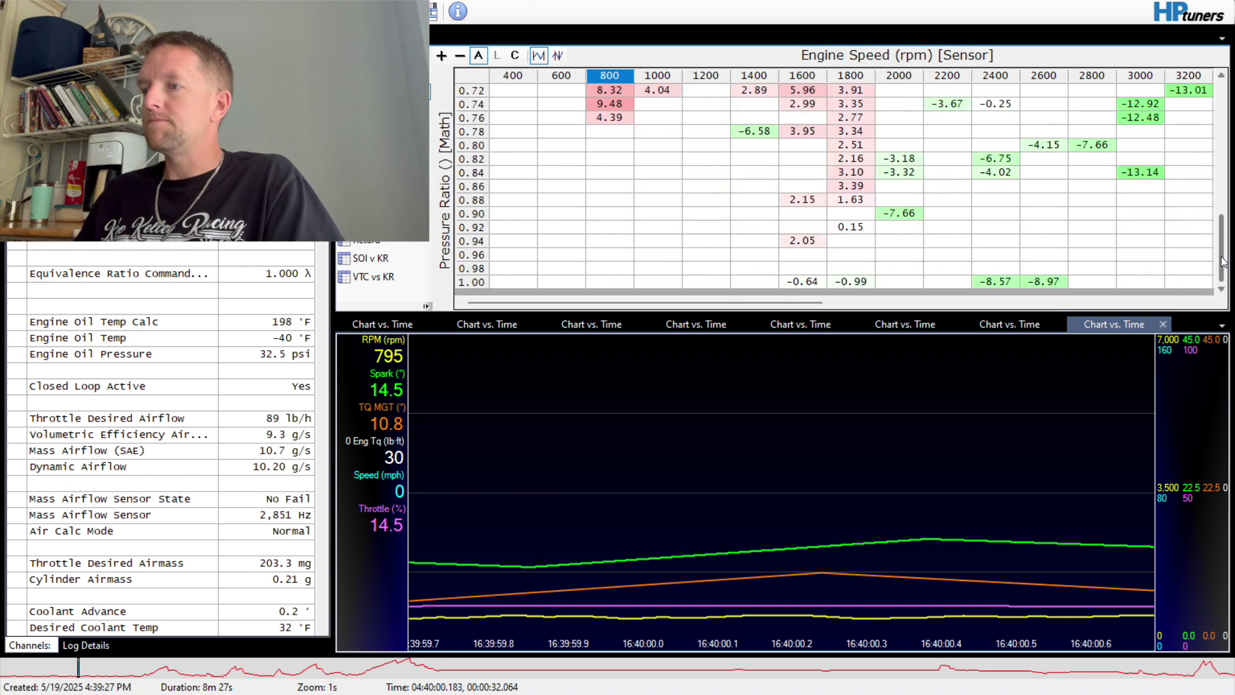
left_click_drag(1223, 262, 1221, 103)
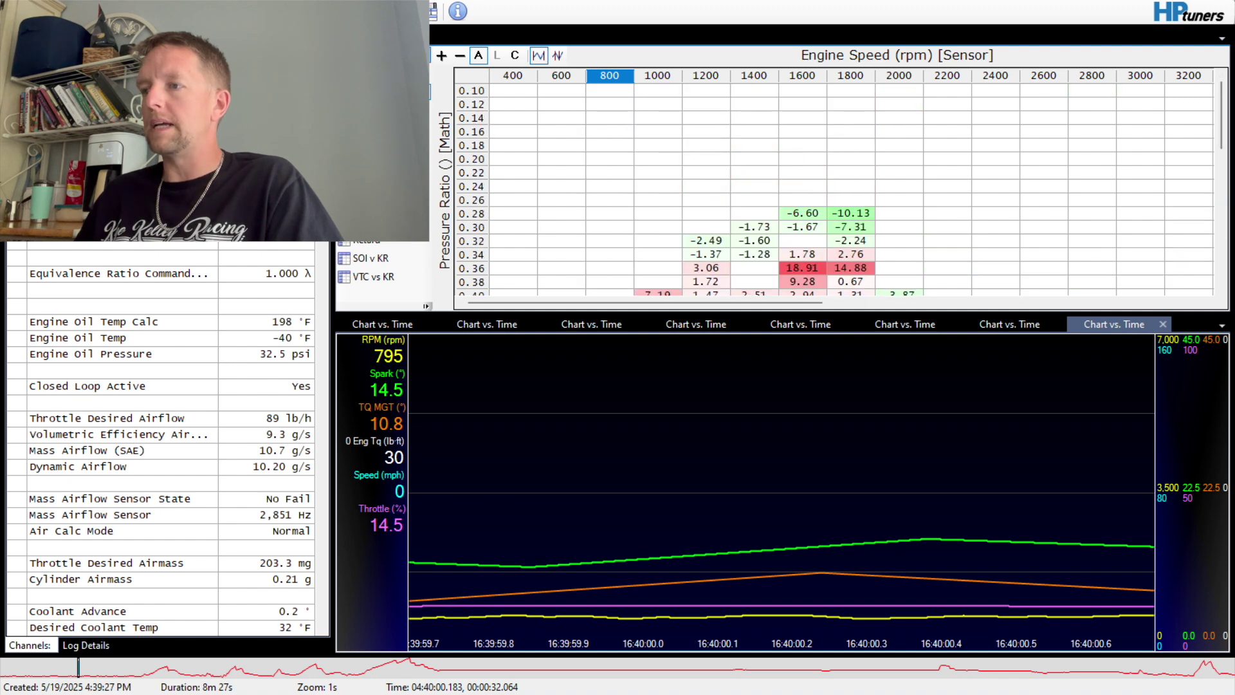
left_click(393, 55)
left_click_drag(592, 300, 560, 266)
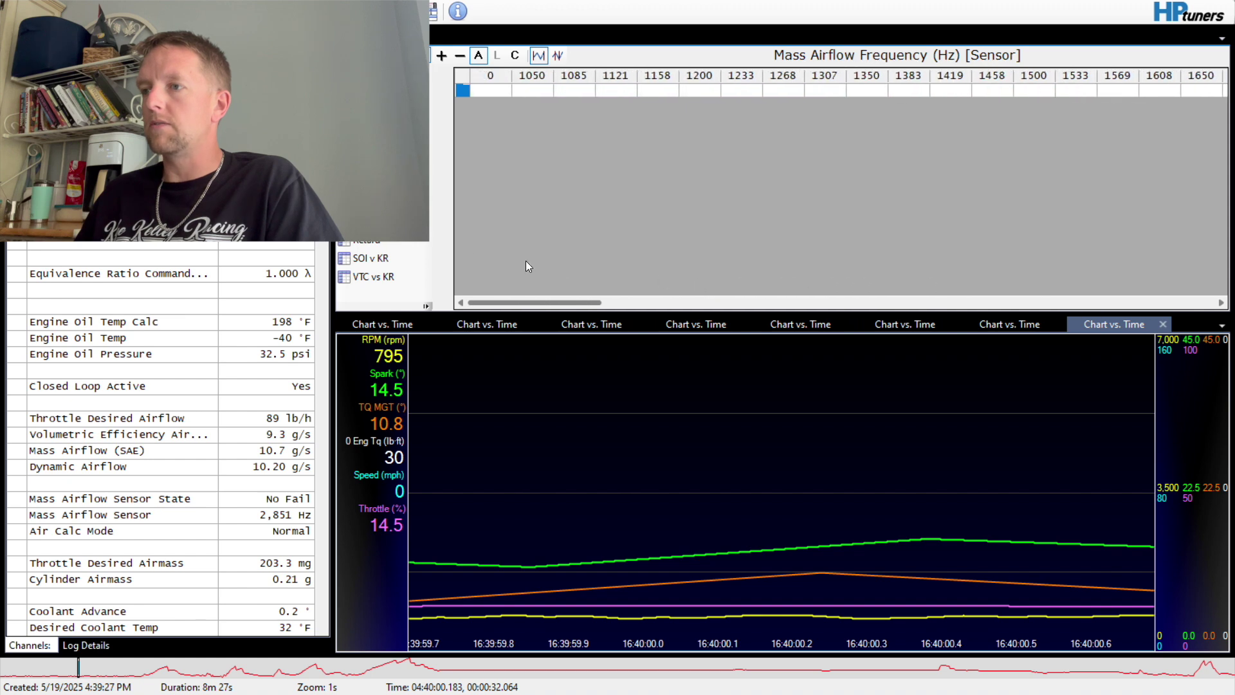
Examine the spark, torque management and throttle traces during idle in the first 30 seconds of the log
left_click_drag(33, 671, 45, 668)
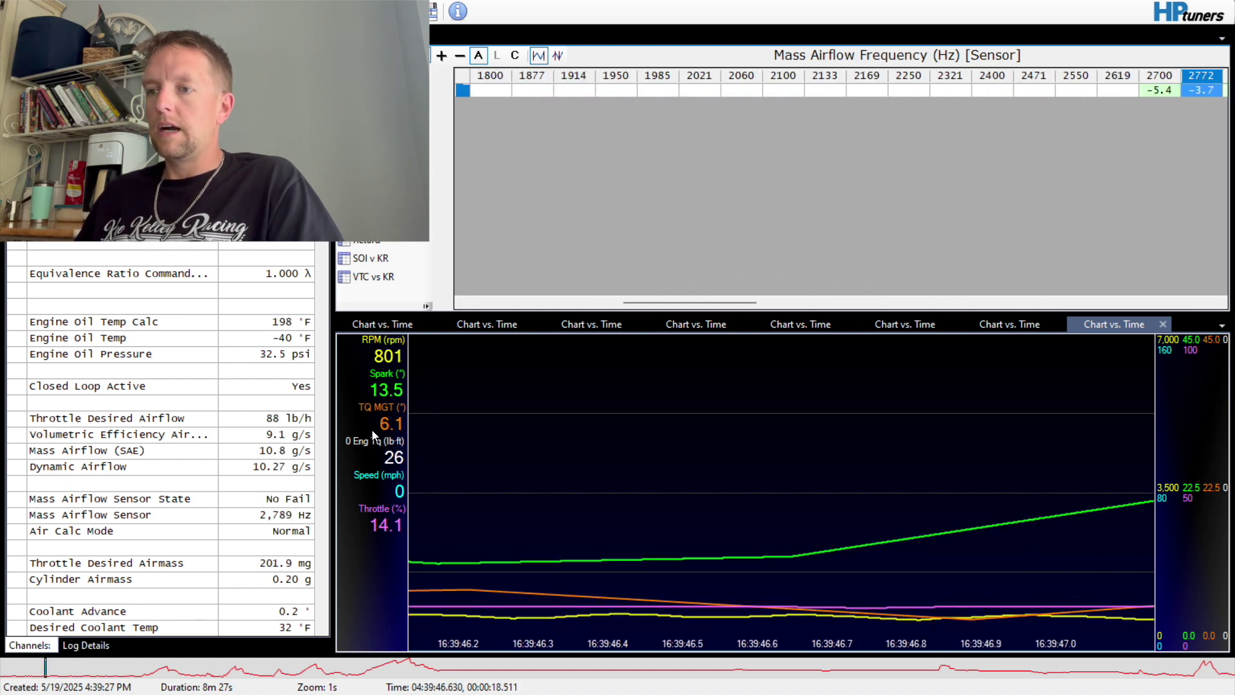
left_click_drag(15, 667, 62, 658)
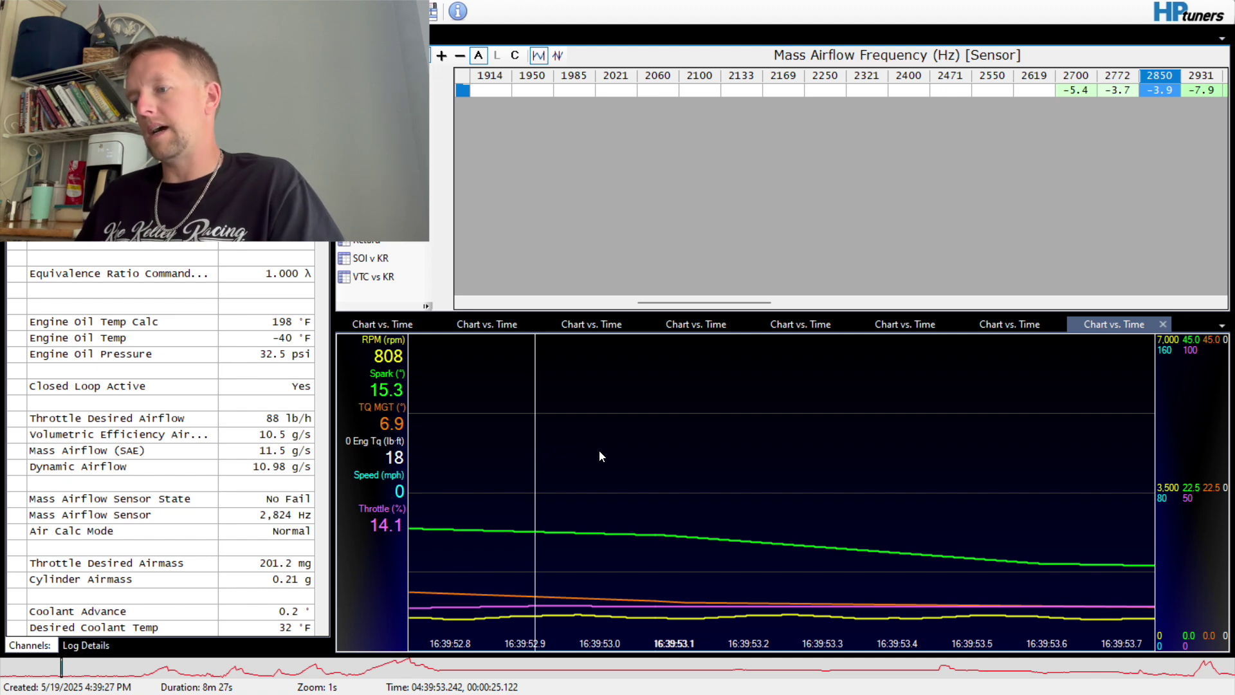
left_click_drag(35, 669, 68, 674)
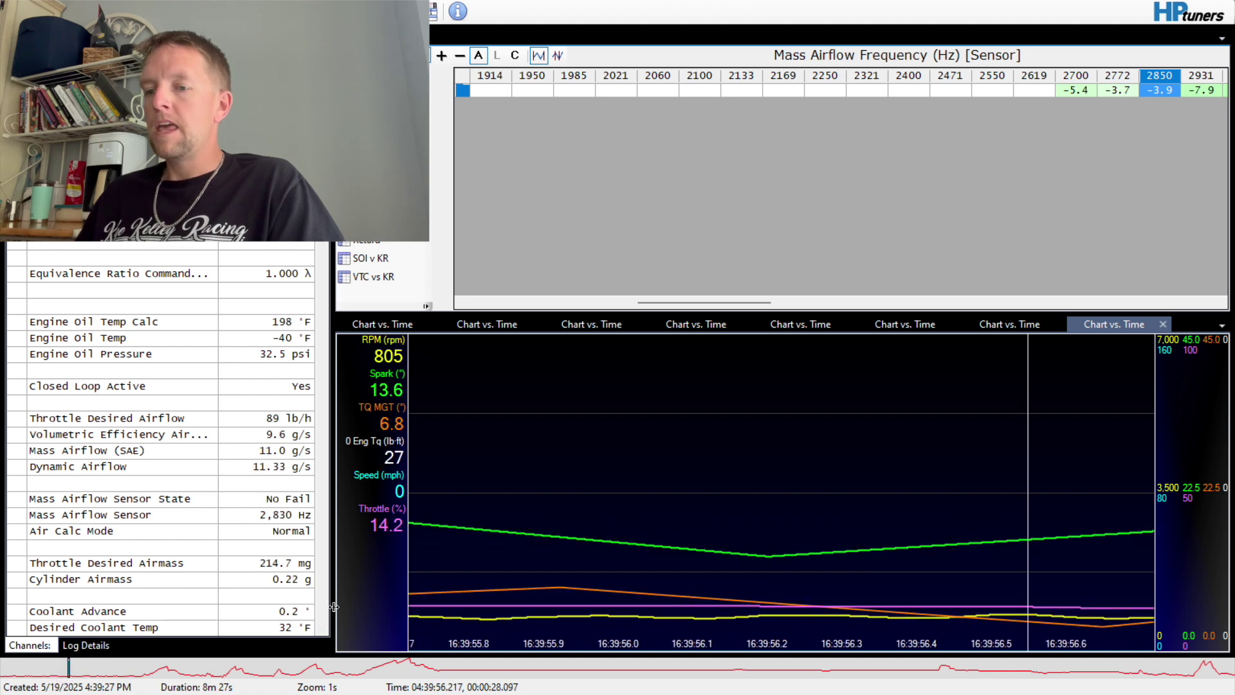
scroll(643, 557, "down", 3)
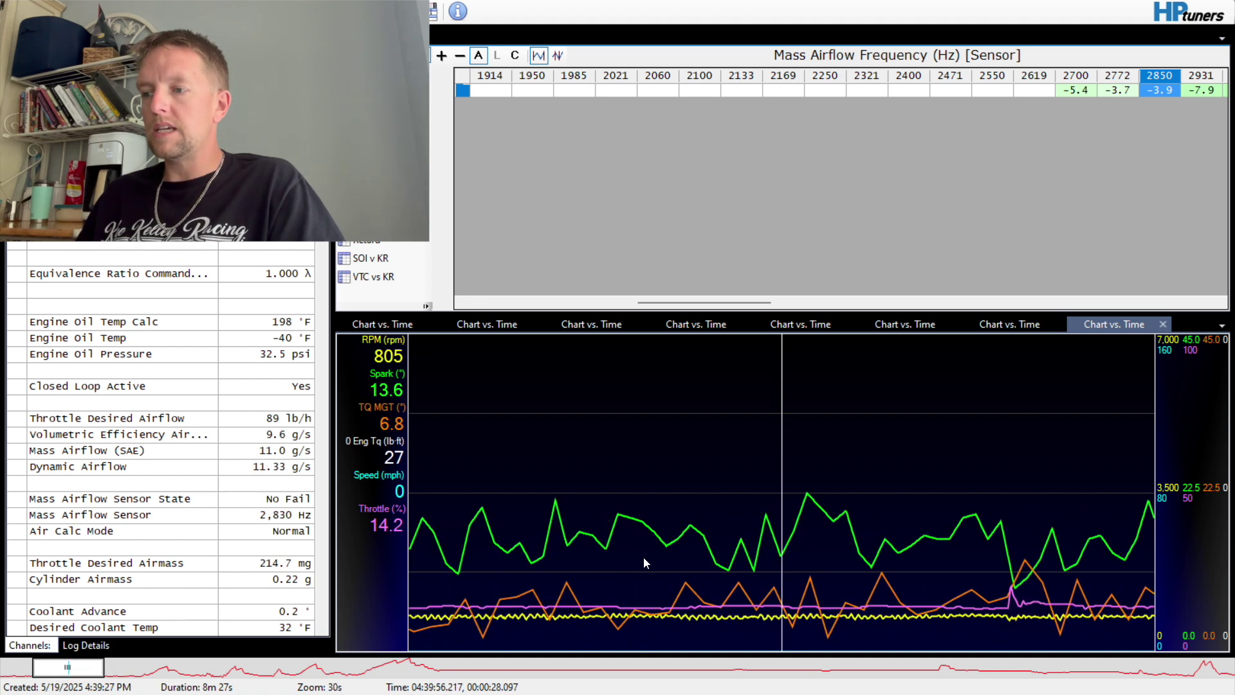
scroll(643, 563, "down", 2)
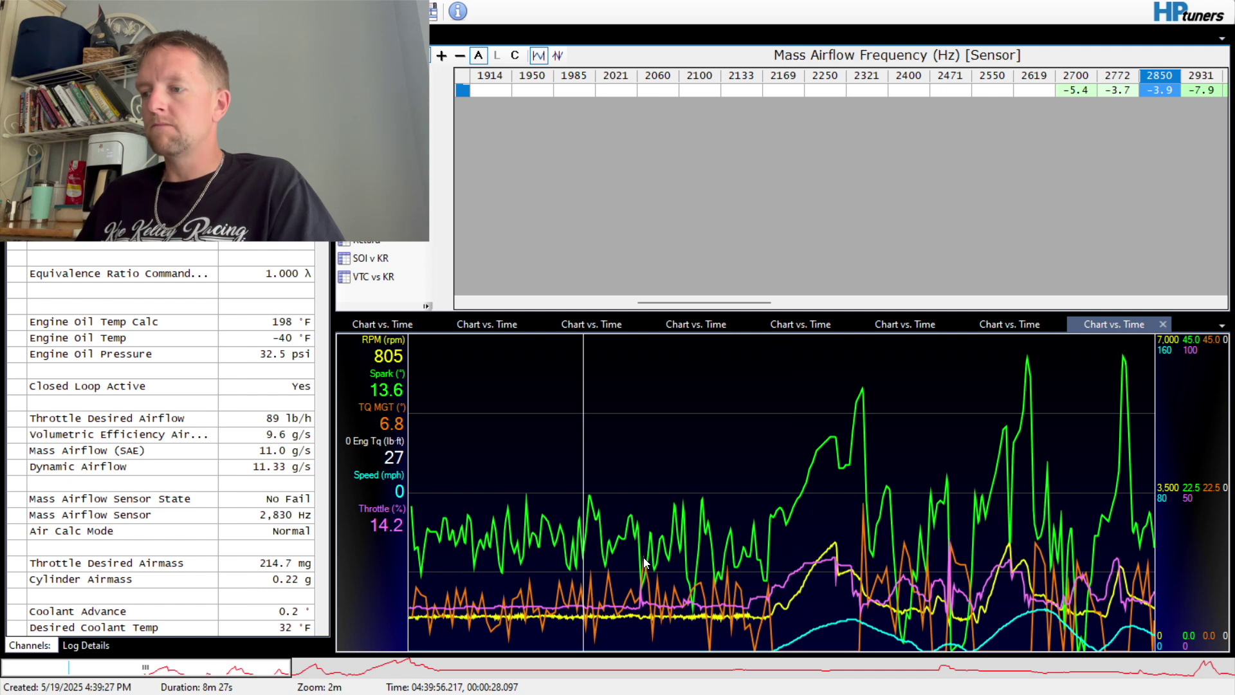
scroll(644, 562, "up", 1)
Enlarge the time chart and examine the spark and torque management traces around 00:02:14 over short and long time spans
left_click_drag(647, 312, 627, 121)
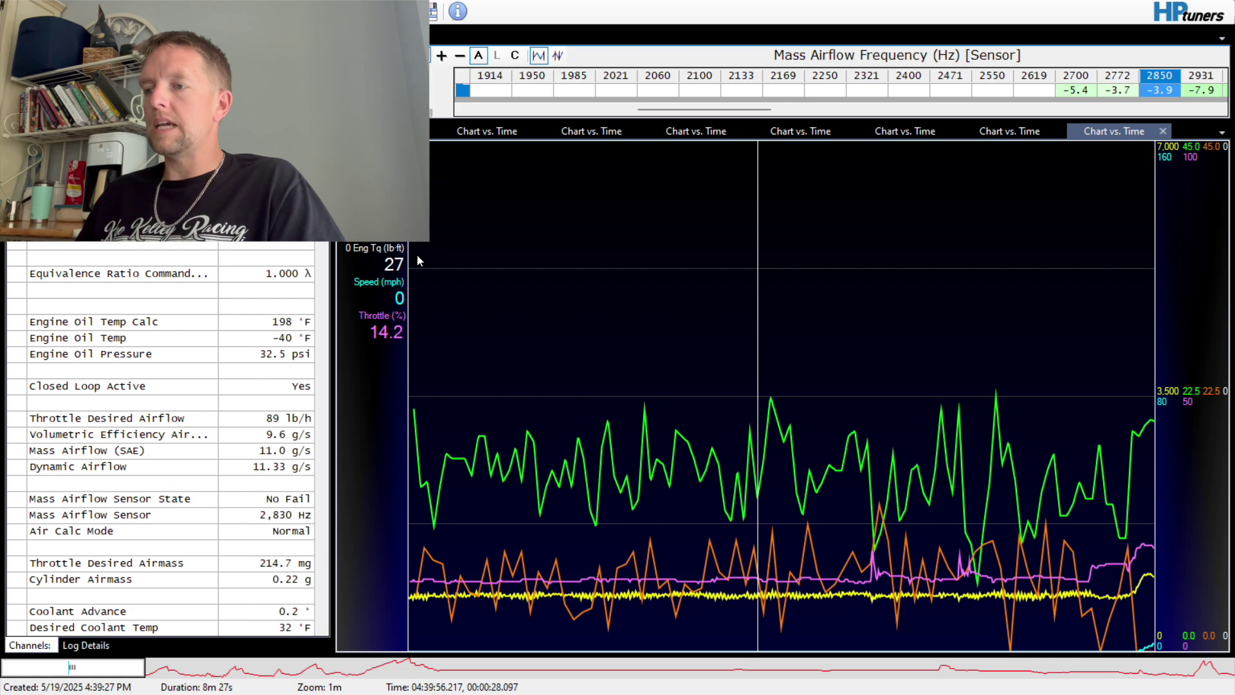
left_click_drag(606, 611, 851, 621)
left_click_drag(251, 670, 329, 671)
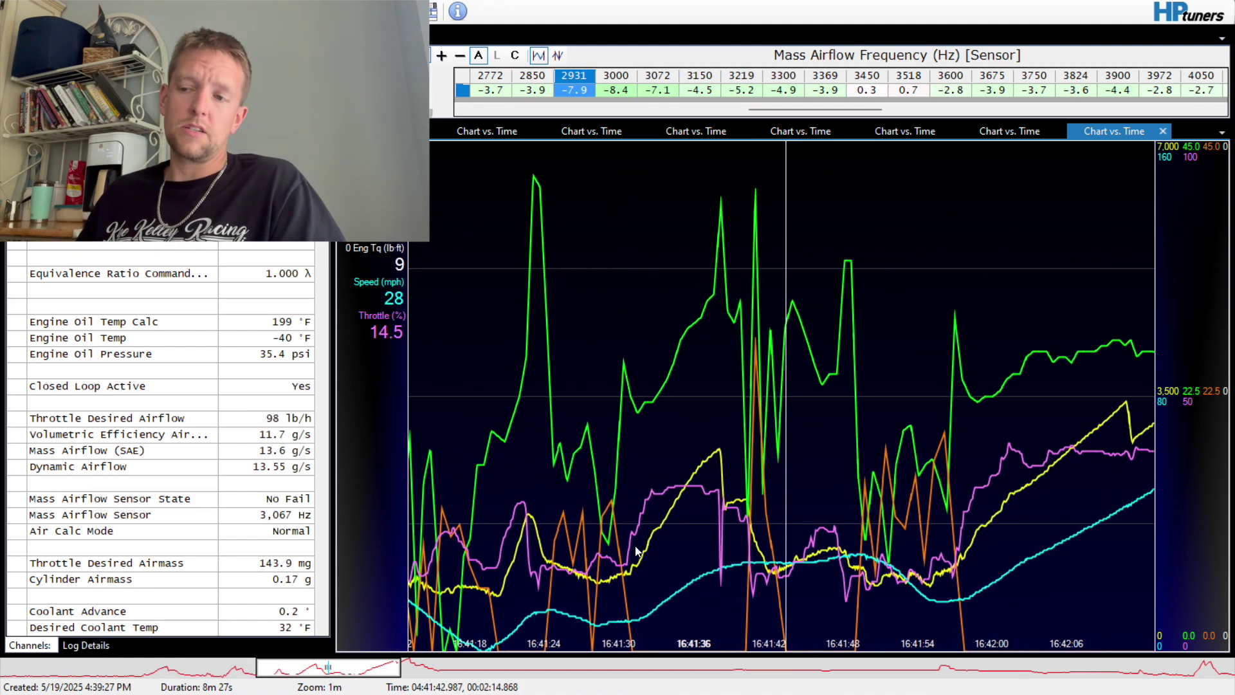
scroll(636, 546, "down", 1)
scroll(636, 550, "up", 4)
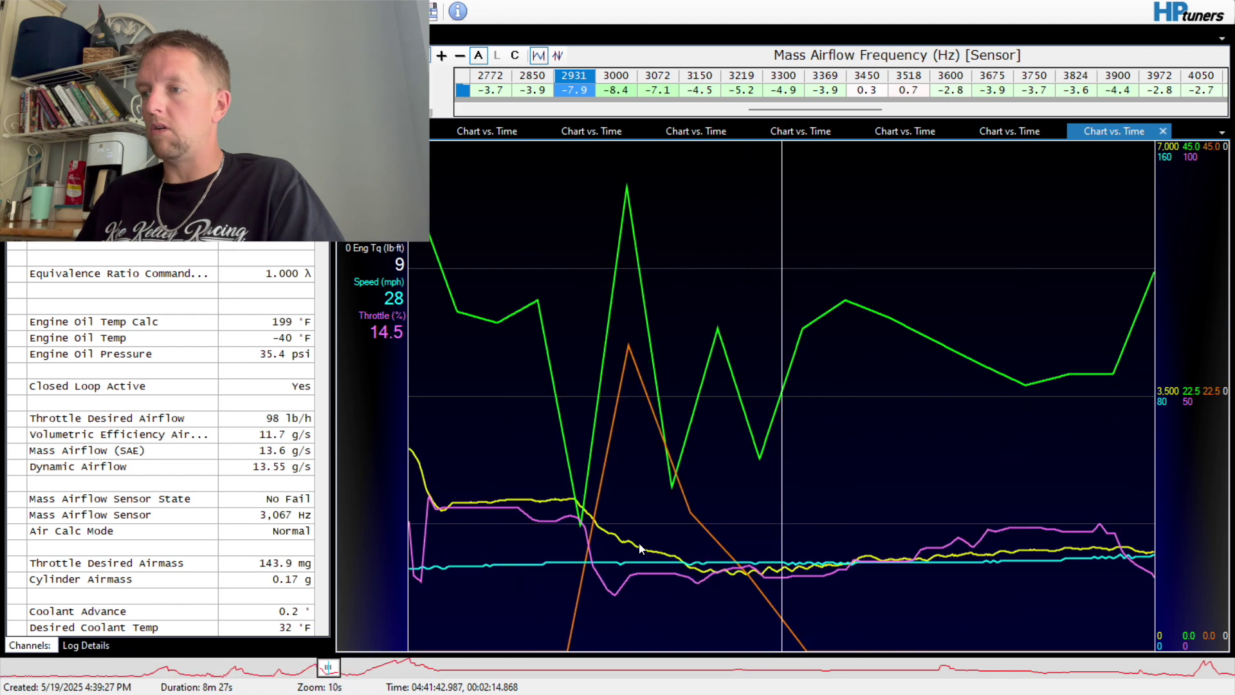
scroll(636, 550, "down", 8)
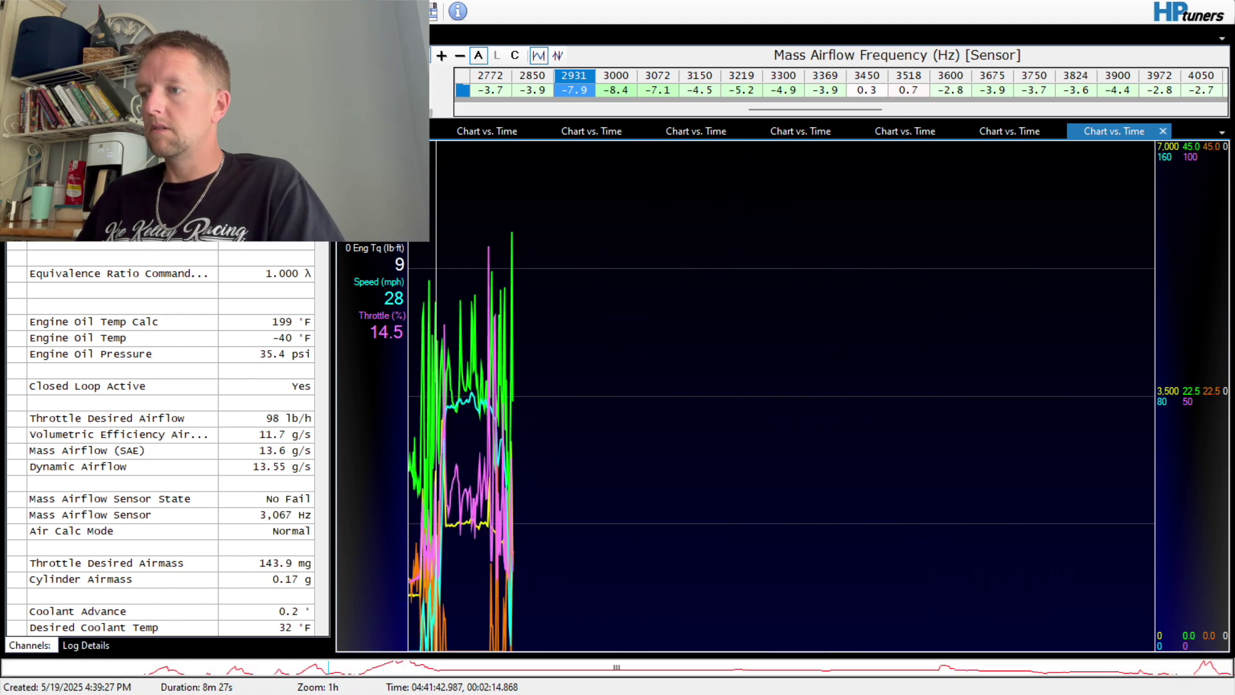
scroll(636, 550, "up", 5)
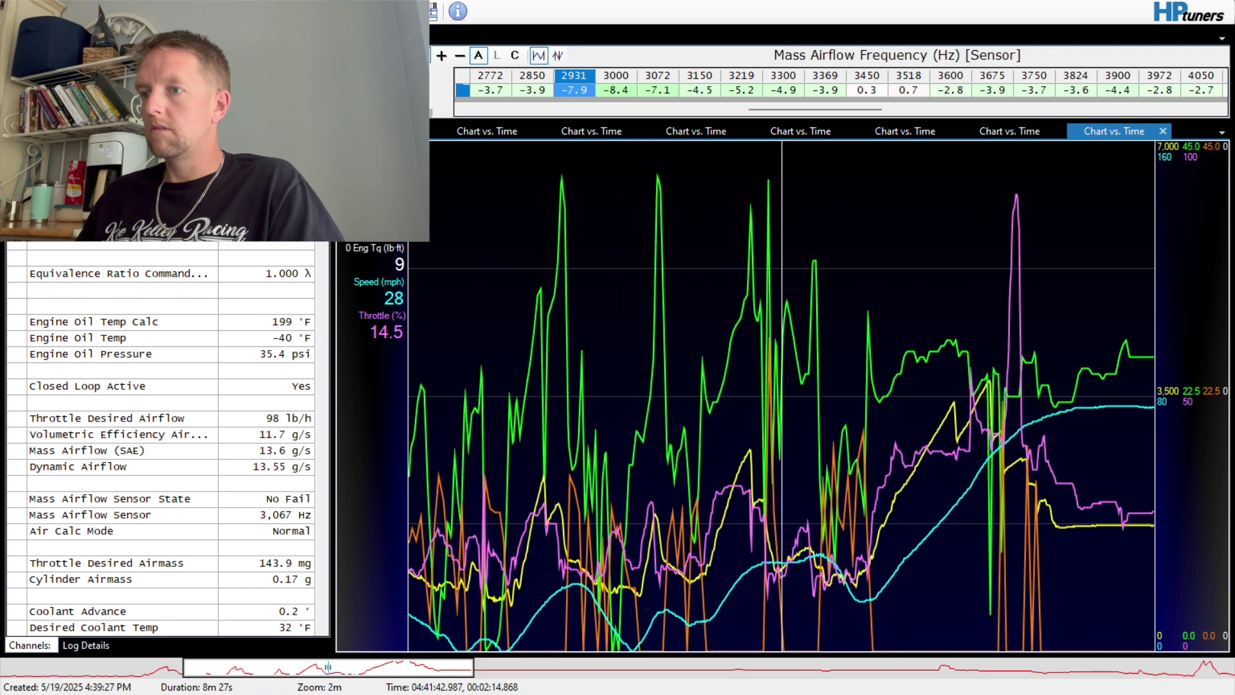
scroll(711, 171, "up", 1)
Examine the throttle spike between 00:02:49 and 00:02:53 in the log over a 10-second span
left_click(412, 663)
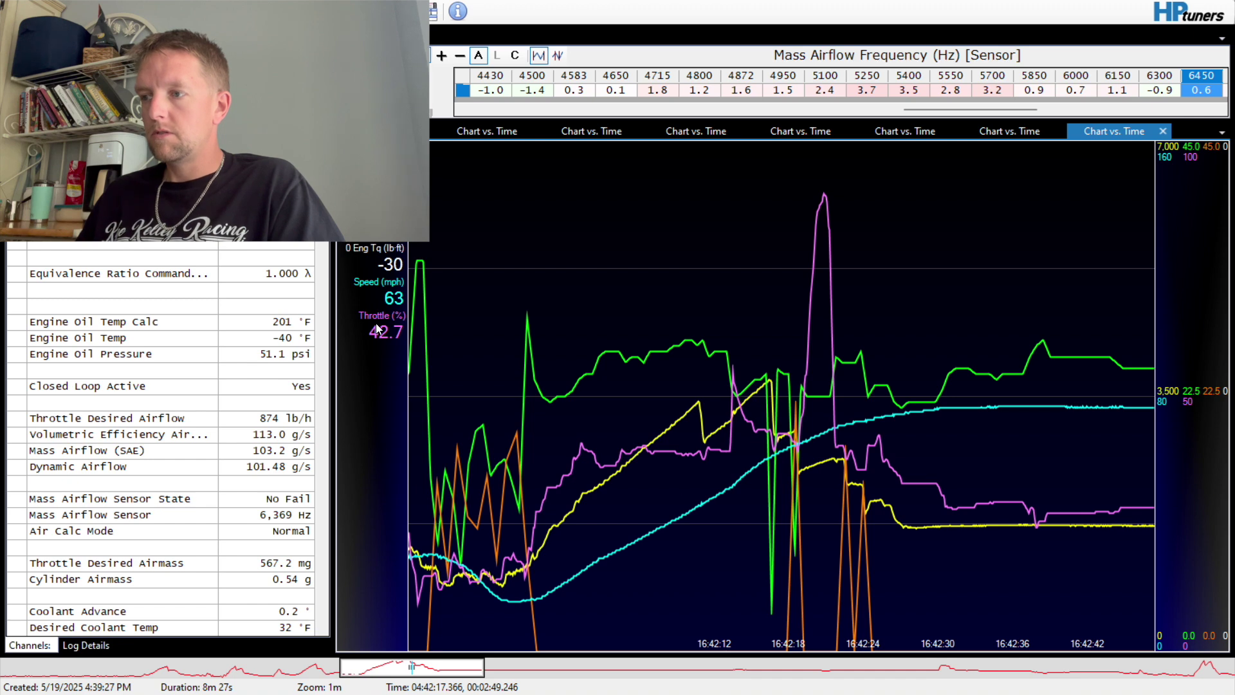
left_click_drag(716, 401, 824, 409)
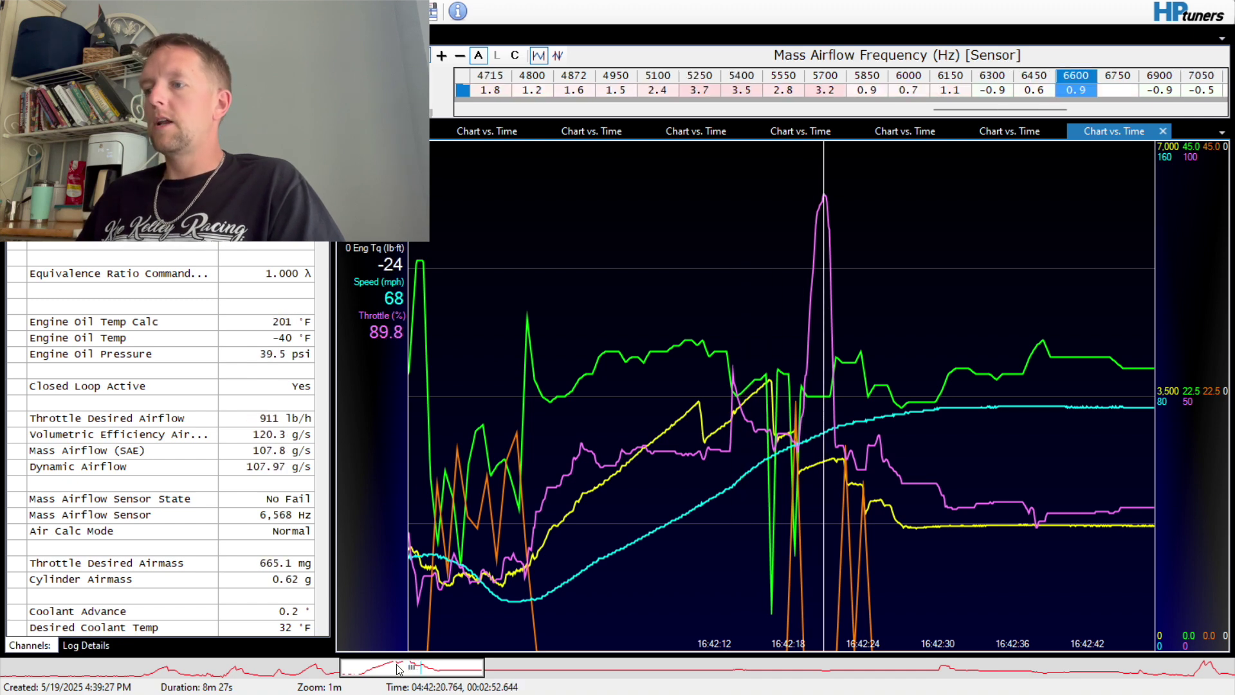
left_click(423, 665)
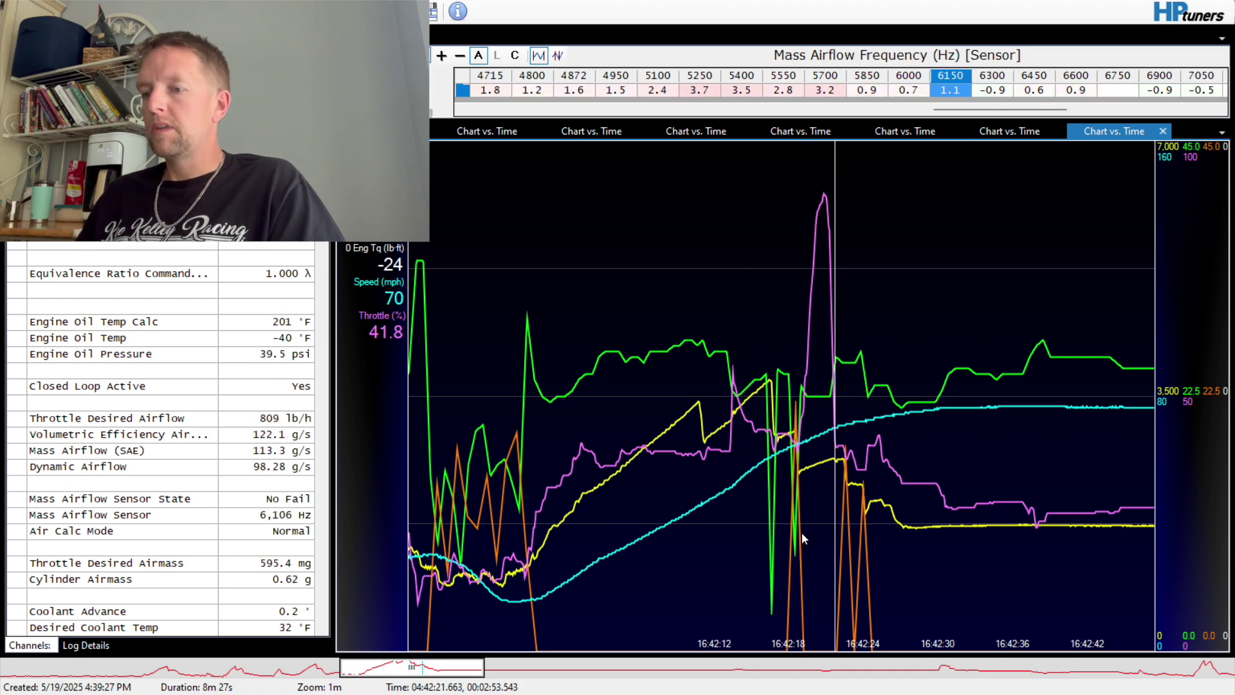
scroll(568, 413, "up", 2)
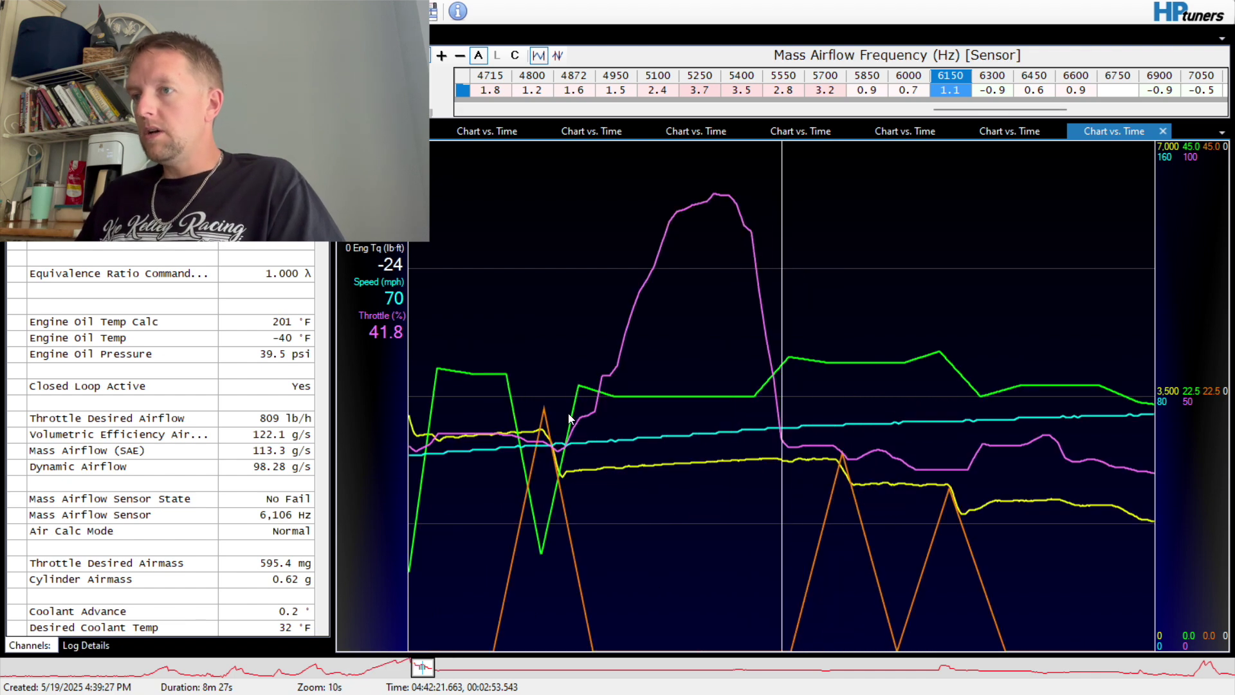
Examine the spark dip and following throttle rise between about 00:02:50 and 00:02:52 in the log
left_click(537, 486)
mouse_move(536, 486)
left_mouse_down()
mouse_move(474, 473)
mouse_move(542, 485)
left_mouse_up()
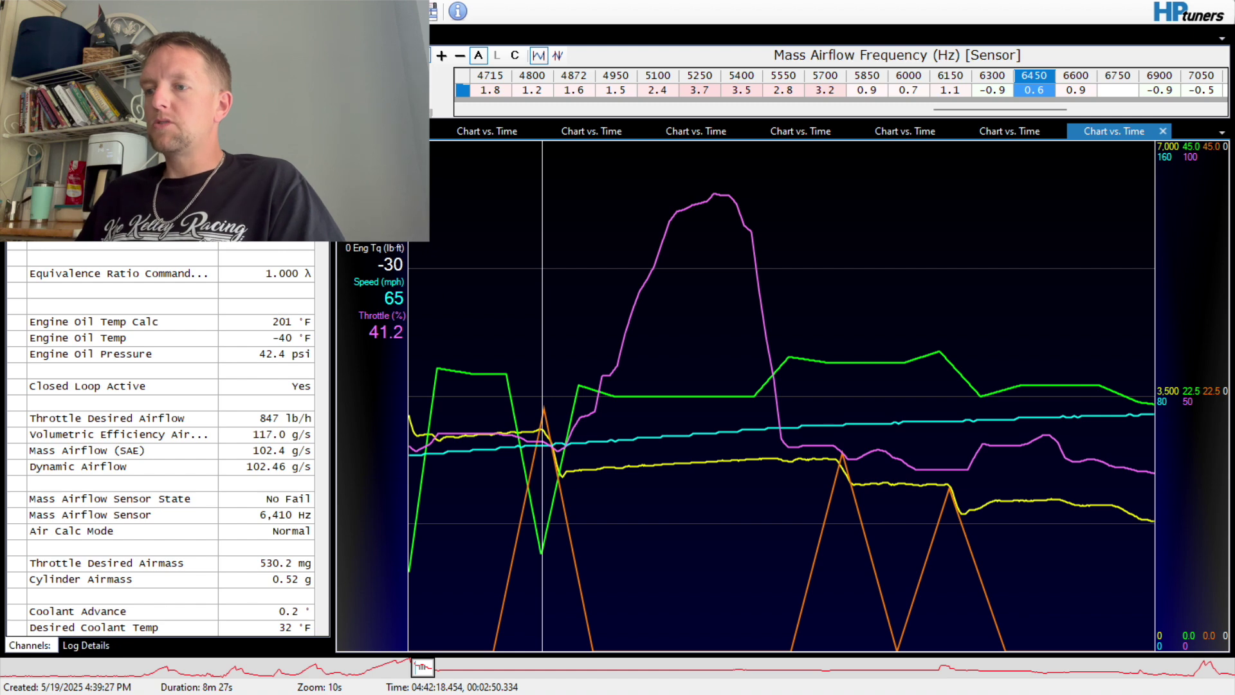
left_click(542, 561)
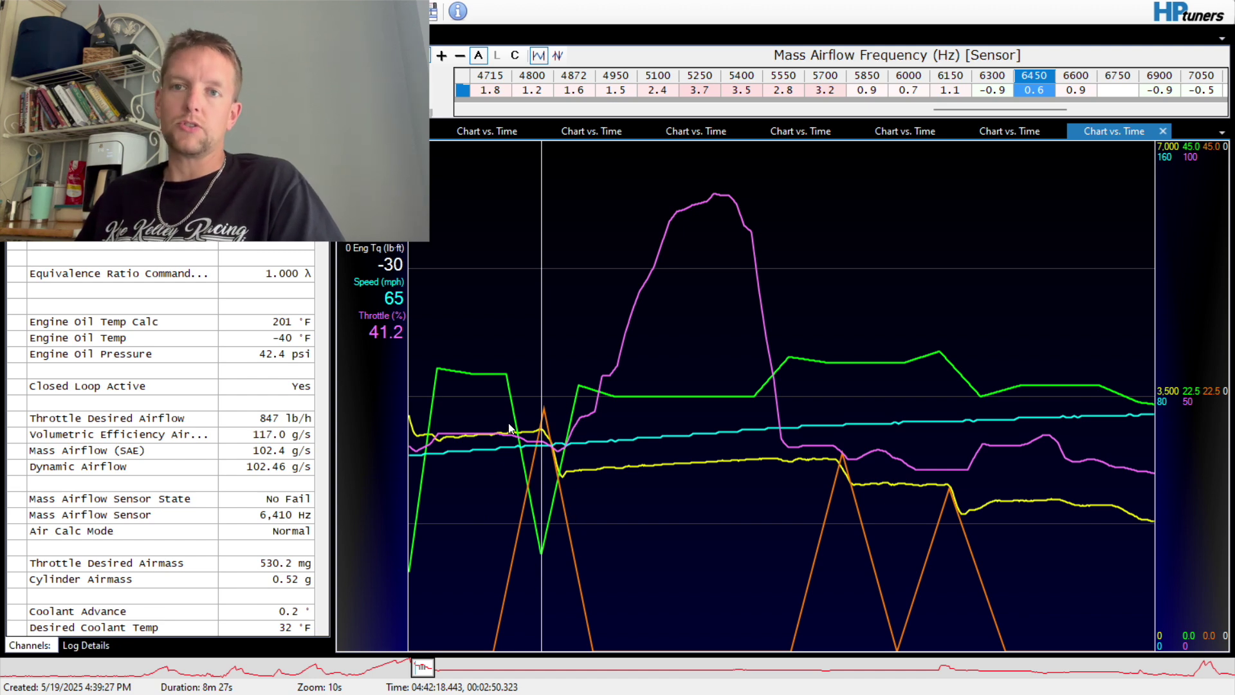
left_click(569, 481)
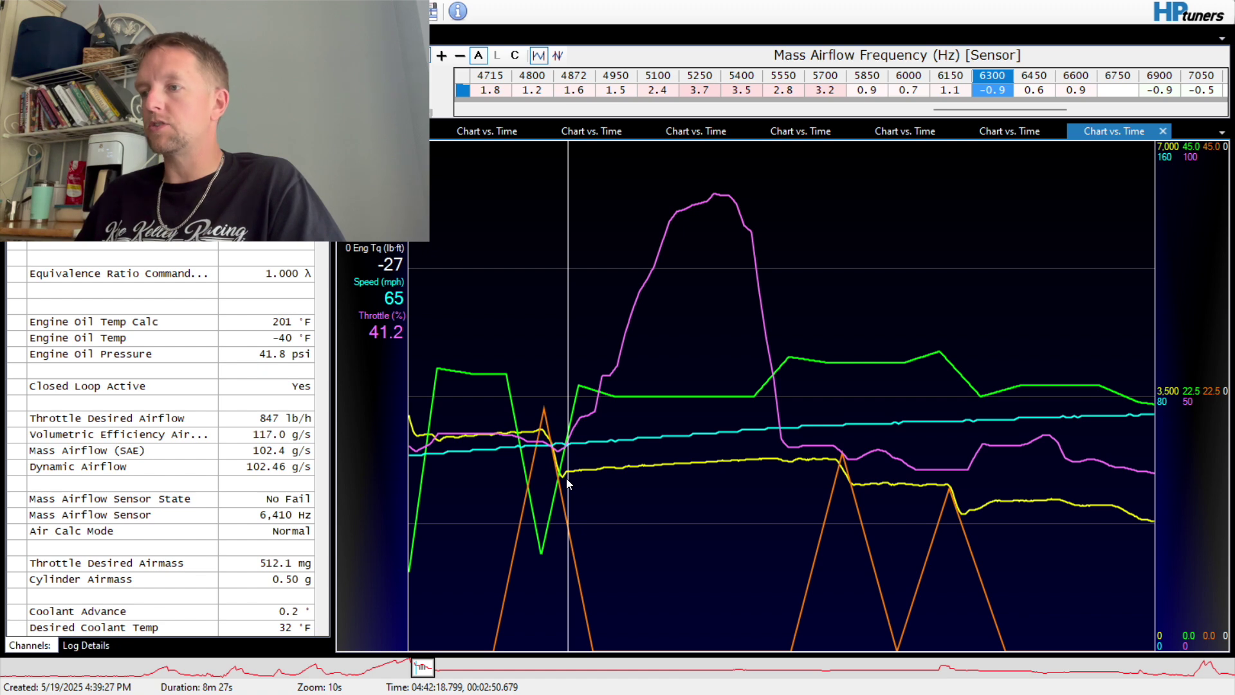
left_click_drag(568, 484, 677, 493)
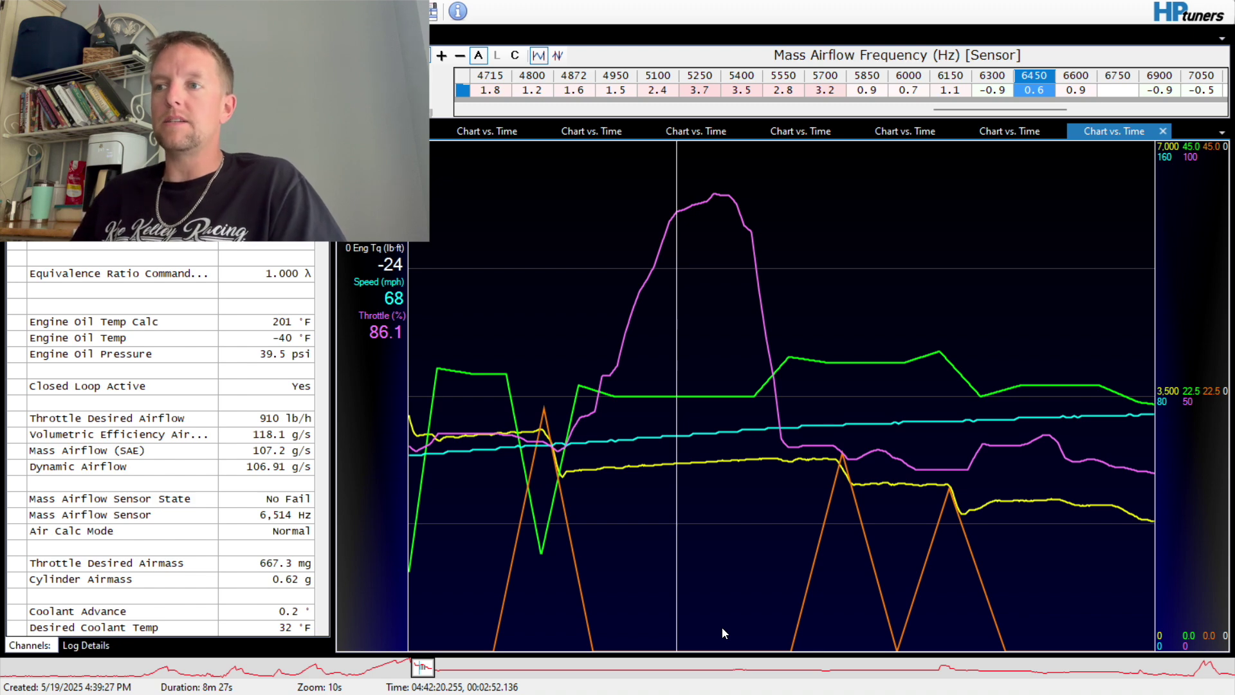
Switch to the tune editor and open the calculated torque tables of the engine torque model
key("alt+Tab")
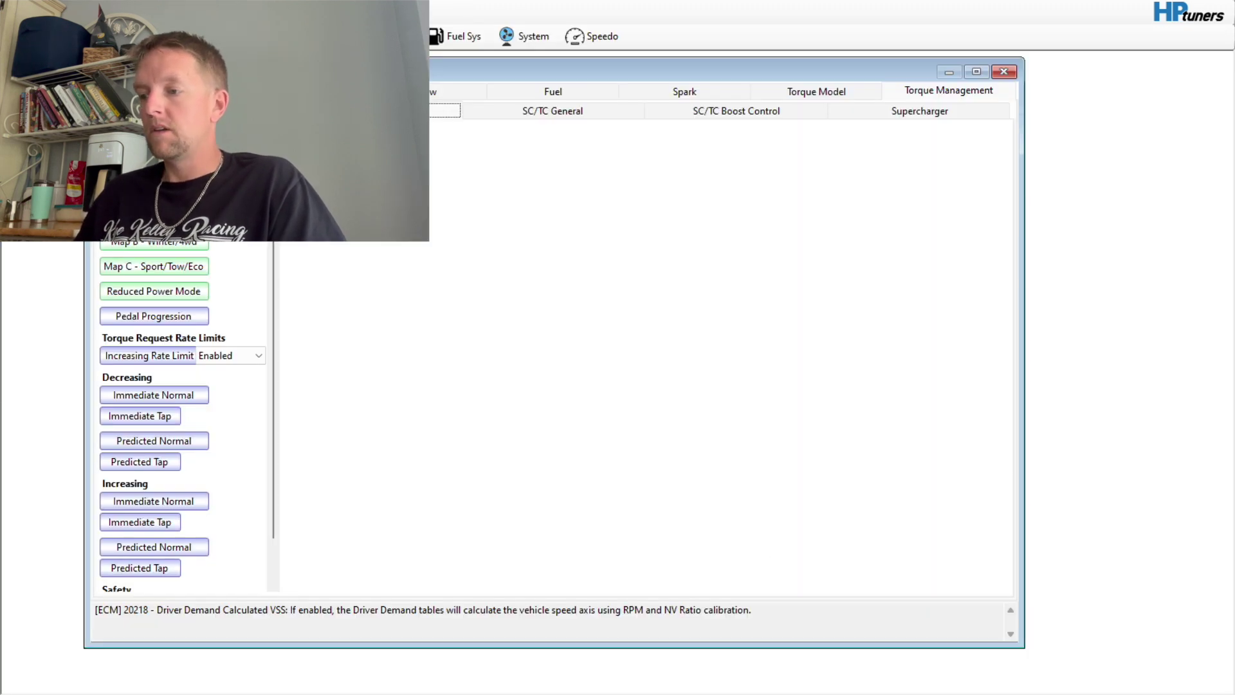
left_click(205, 111)
left_click(809, 92)
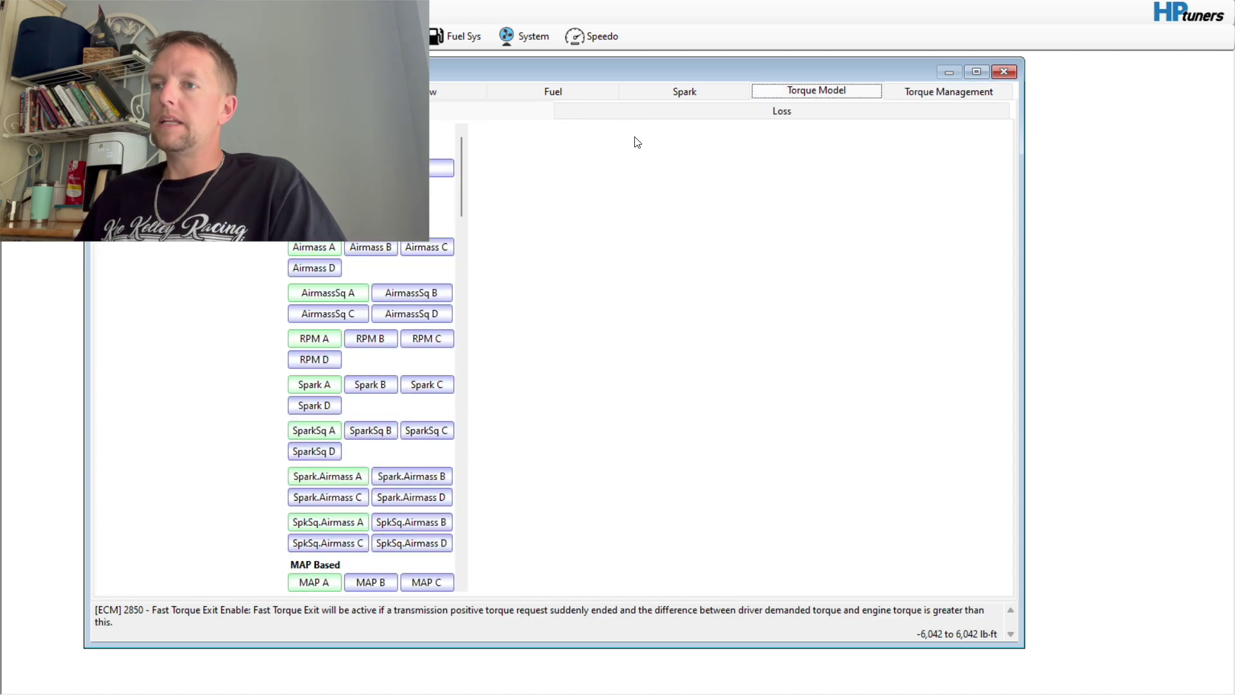
left_click(305, 251)
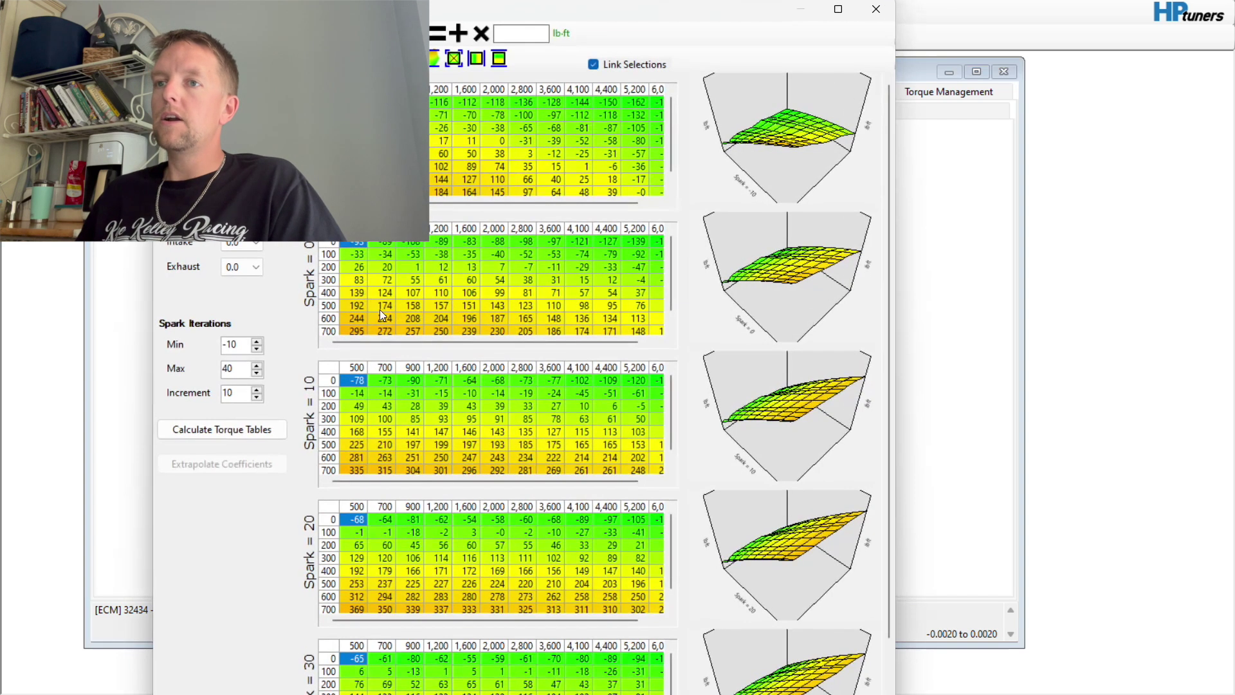
Examine the torque tables across spark values, comparing the 600 airmass row with the throttle rise in the log
scroll(416, 392, "down", 1)
scroll(397, 507, "down", 1)
scroll(358, 453, "up", 1)
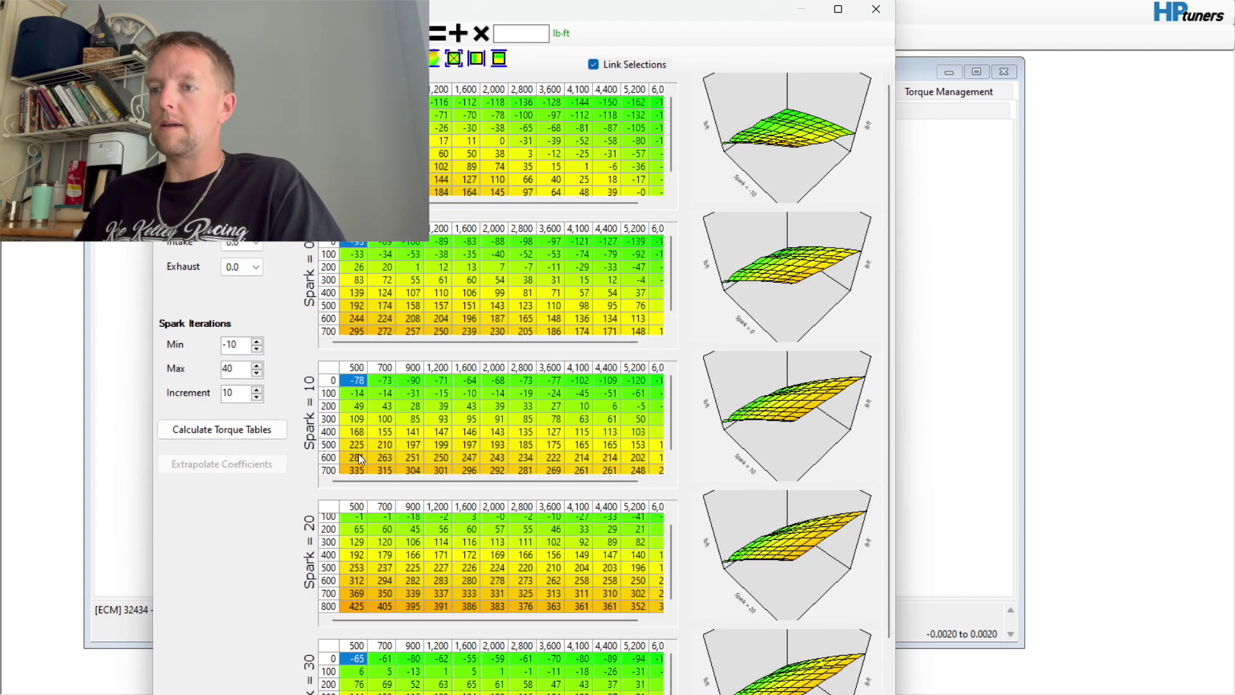
scroll(389, 541, "up", 1)
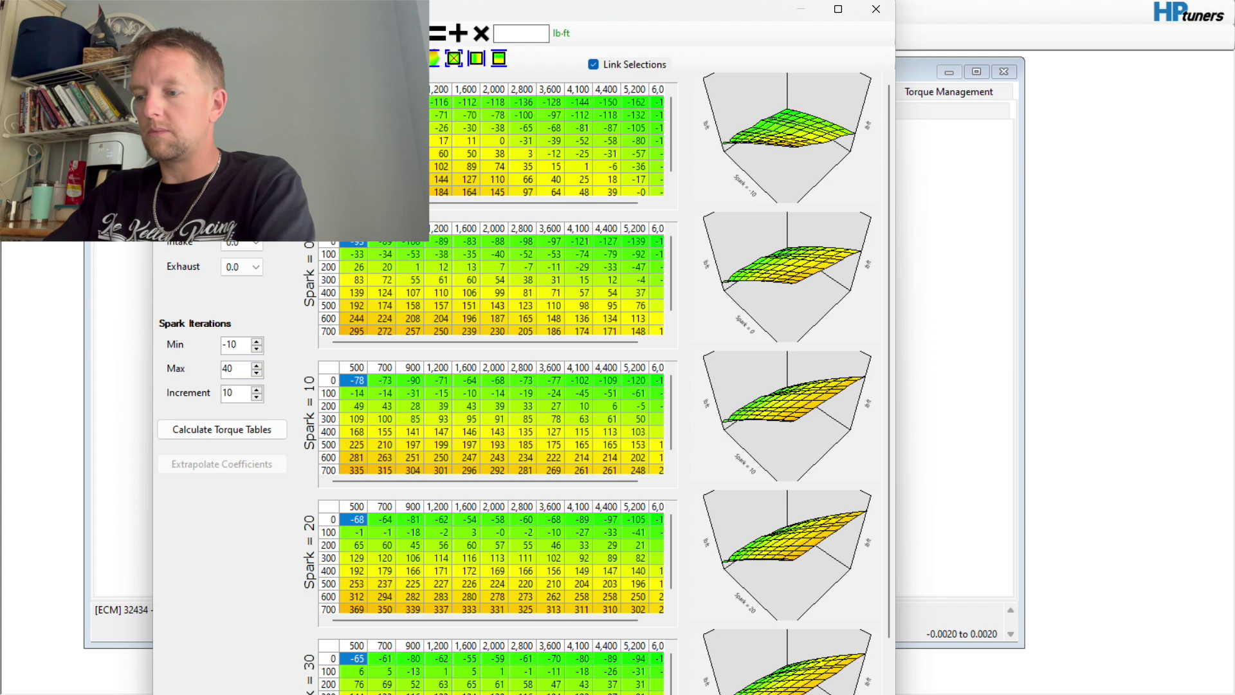
scroll(445, 282, "up", 2)
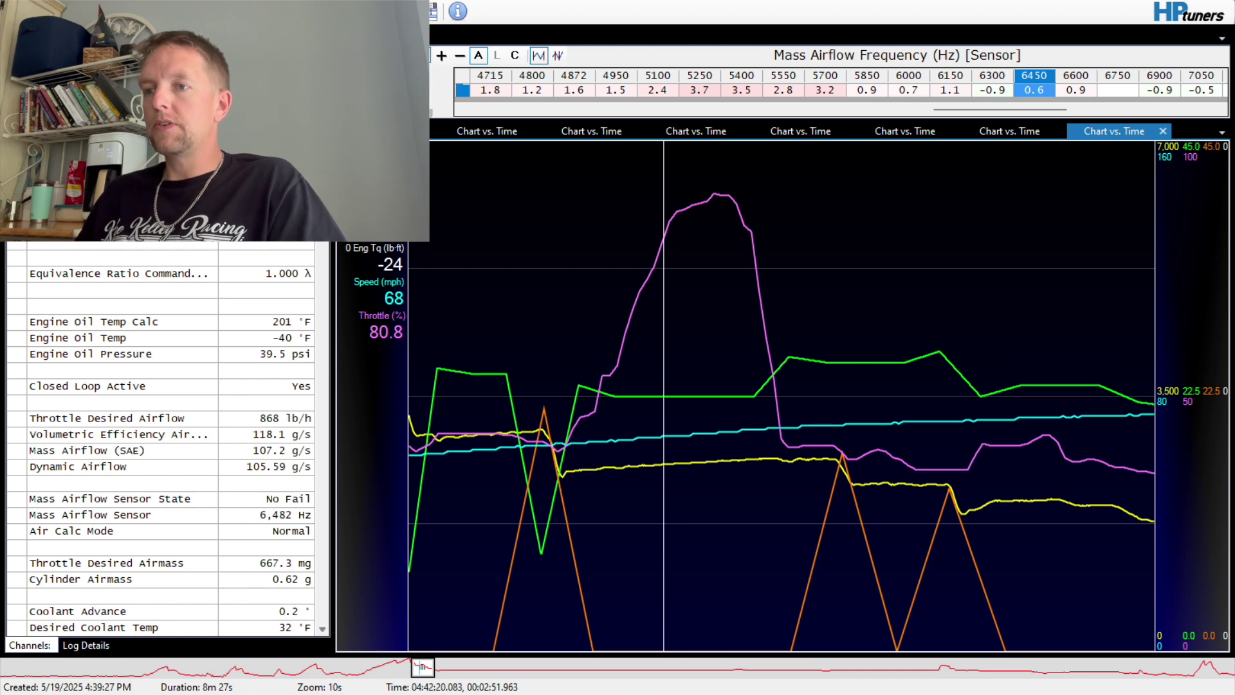
scroll(161, 437, "down", 2)
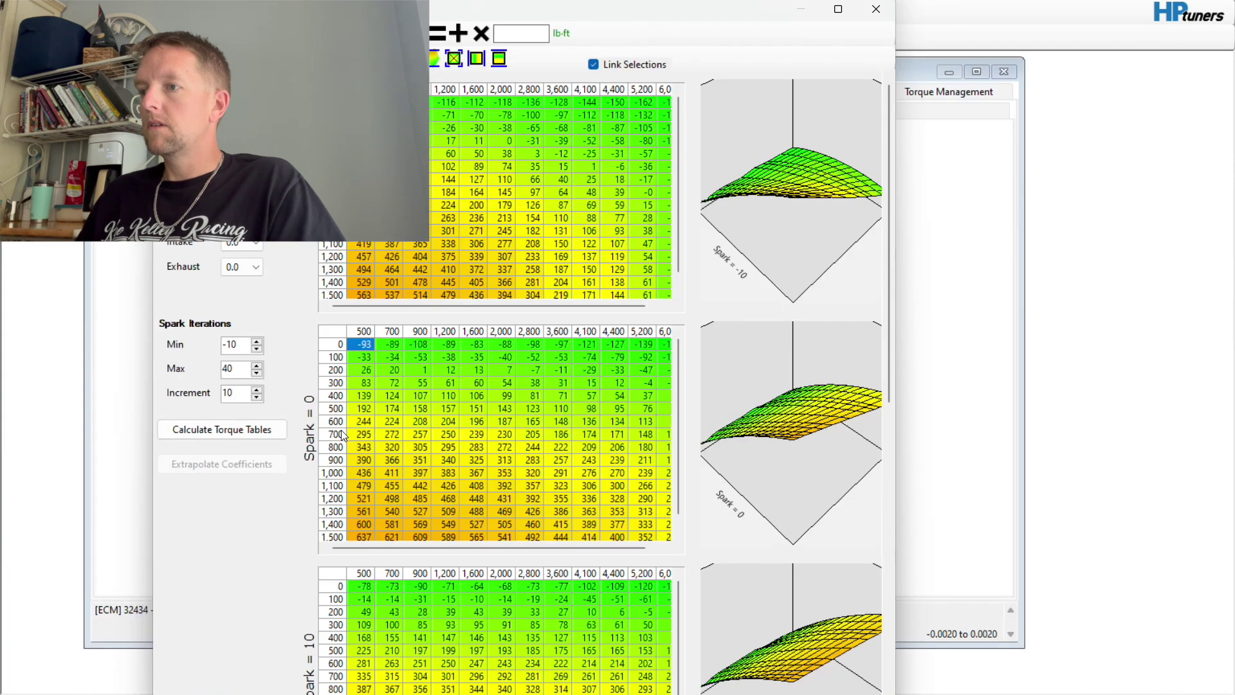
scroll(429, 512, "down", 1)
scroll(837, 576, "down", 4)
scroll(575, 573, "down", 1)
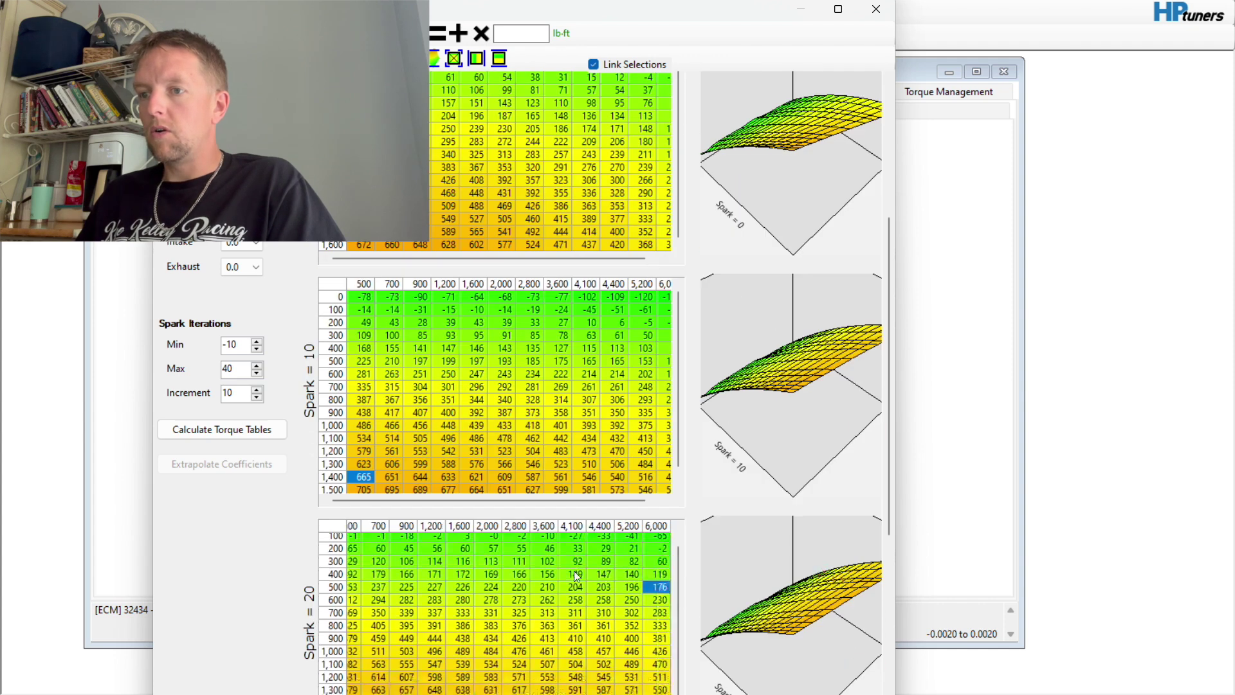
left_click(353, 598)
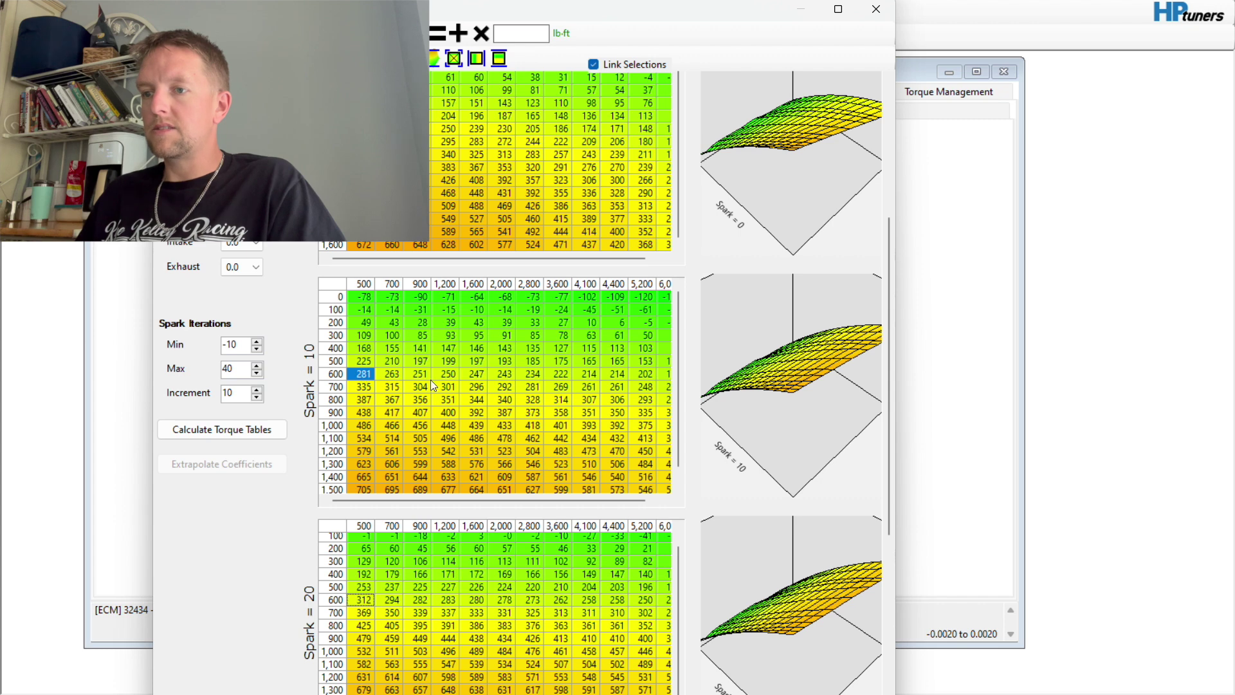
Multiply the 1,600 to 3,600 rpm cells at 600 to 900 airmass by .5 across the linked spark tables
left_click_drag(495, 386, 563, 408)
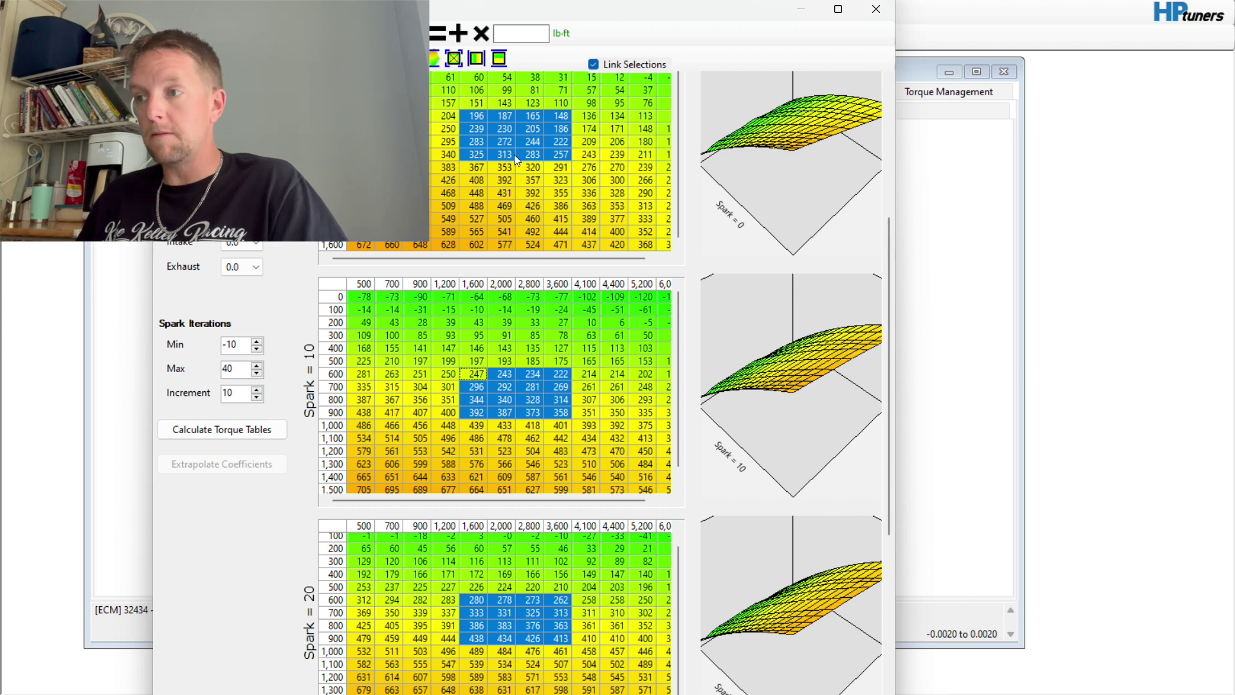
left_click(528, 30)
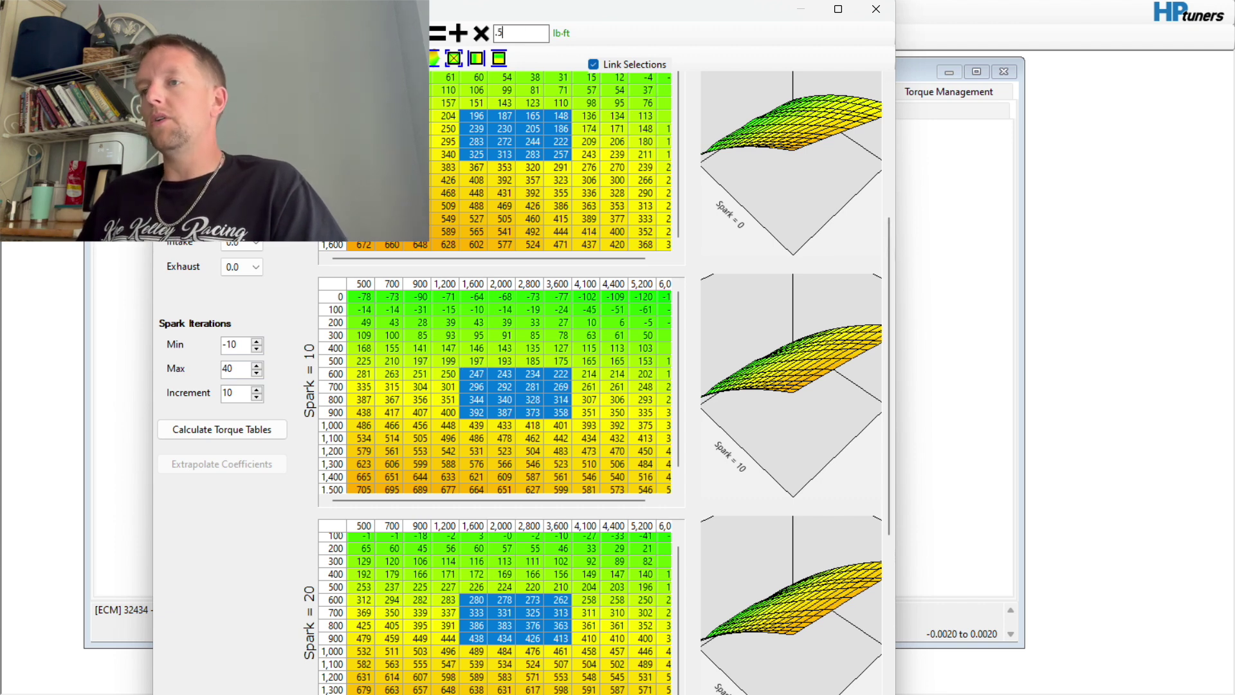
type(".5")
left_click(481, 33)
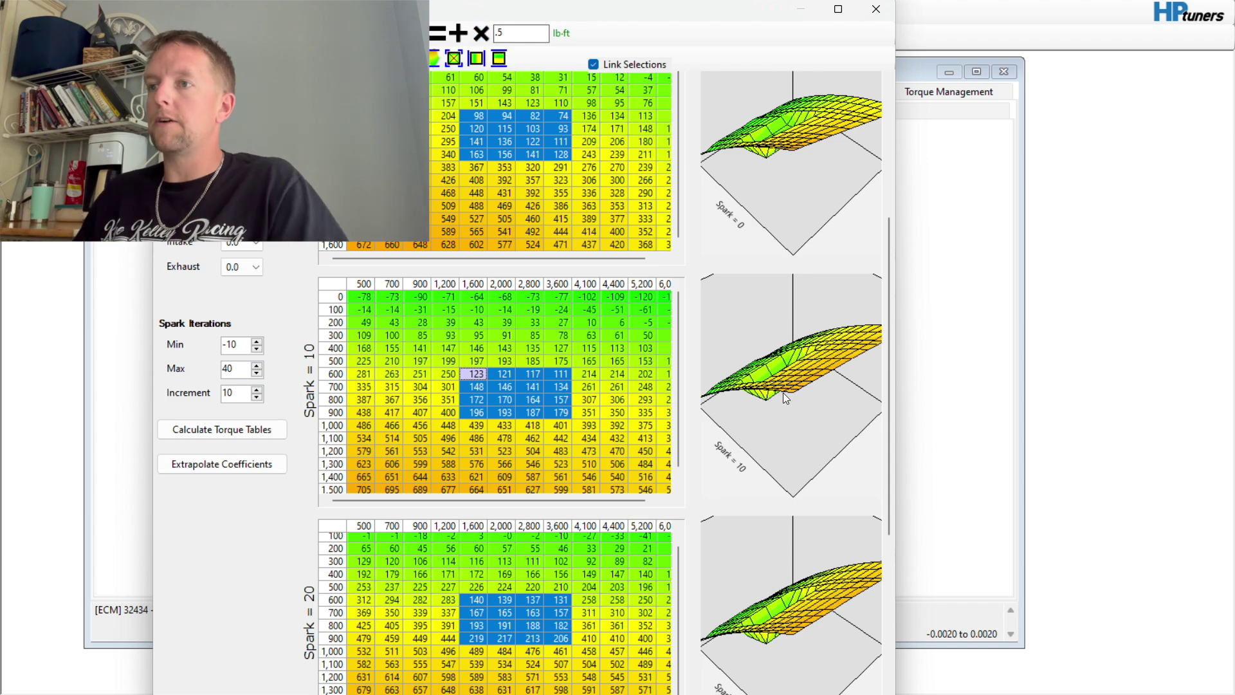
left_click_drag(768, 384, 911, 365)
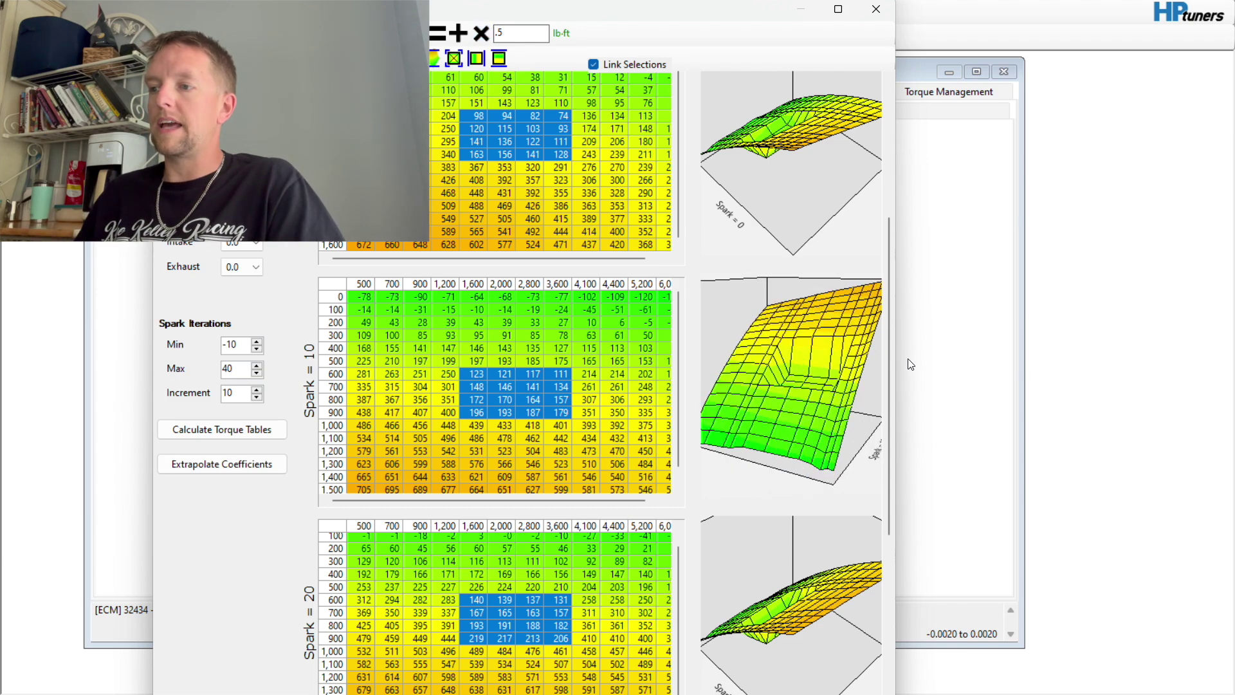
left_click_drag(798, 392, 888, 408)
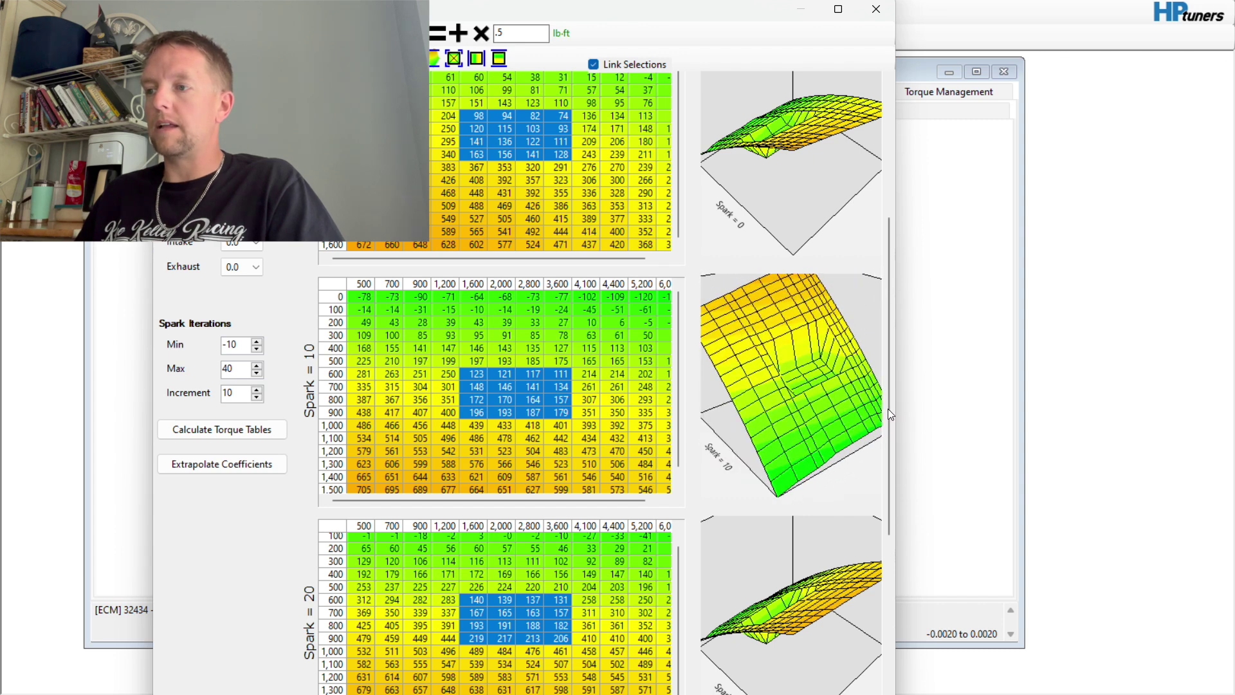
right_click(888, 408)
Interpolate the cells around the reduced torque area vertically, and its high-rpm side horizontally up to 4,400 rpm
left_click(587, 386)
left_click_drag(475, 412, 561, 437)
left_click(498, 59)
left_click_drag(473, 334, 616, 426)
left_click(507, 60)
left_click(477, 59)
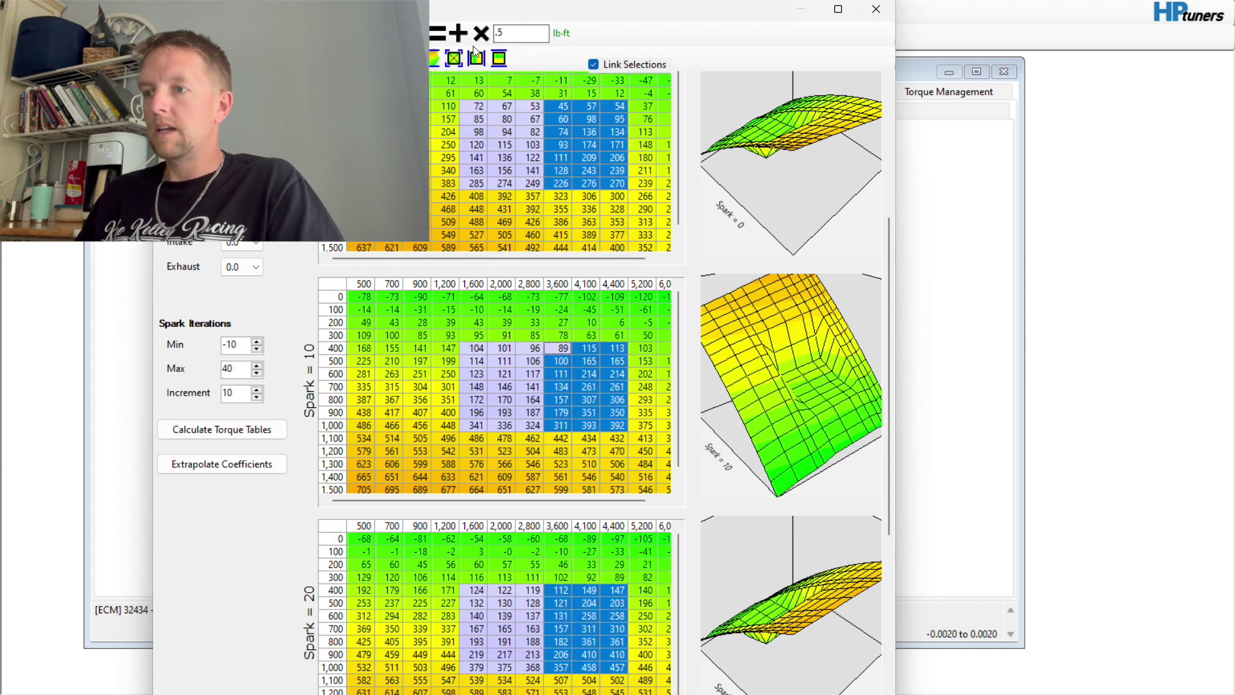
Interpolate the 400 to 1,000 airmass rows horizontally between 900 and 1,600 rpm, and inspect the Spark = 10 surface
left_click_drag(416, 348, 476, 426)
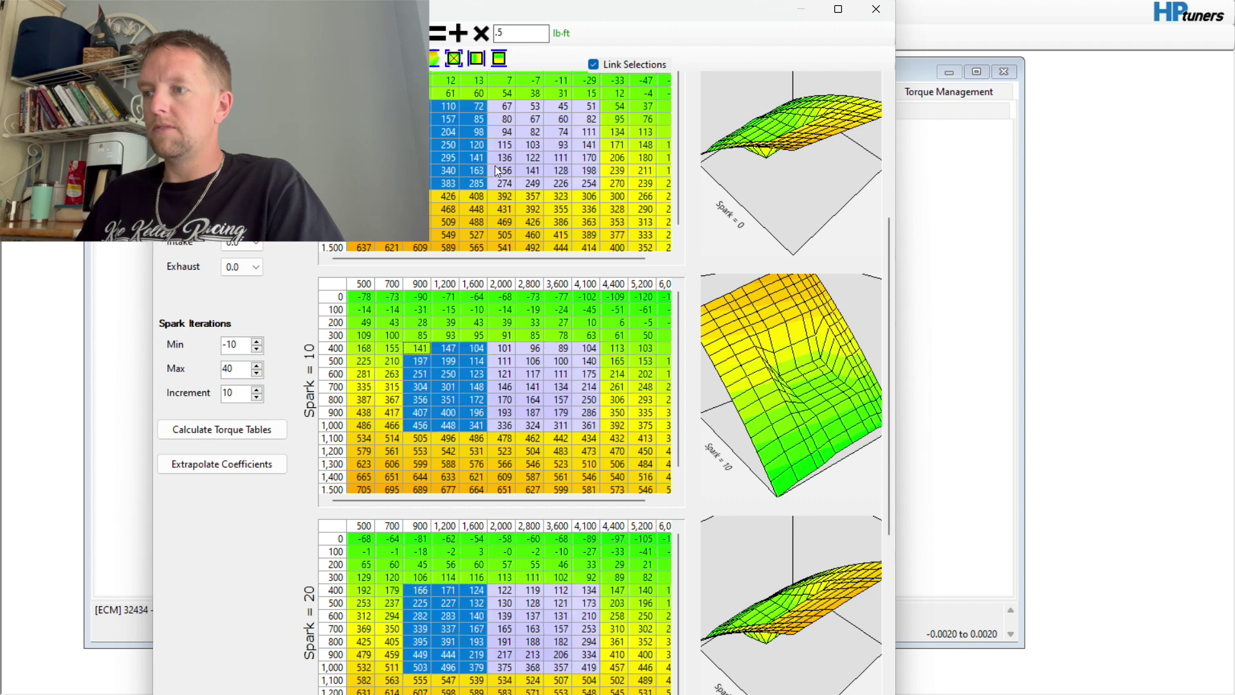
left_click(490, 66)
left_click(479, 61)
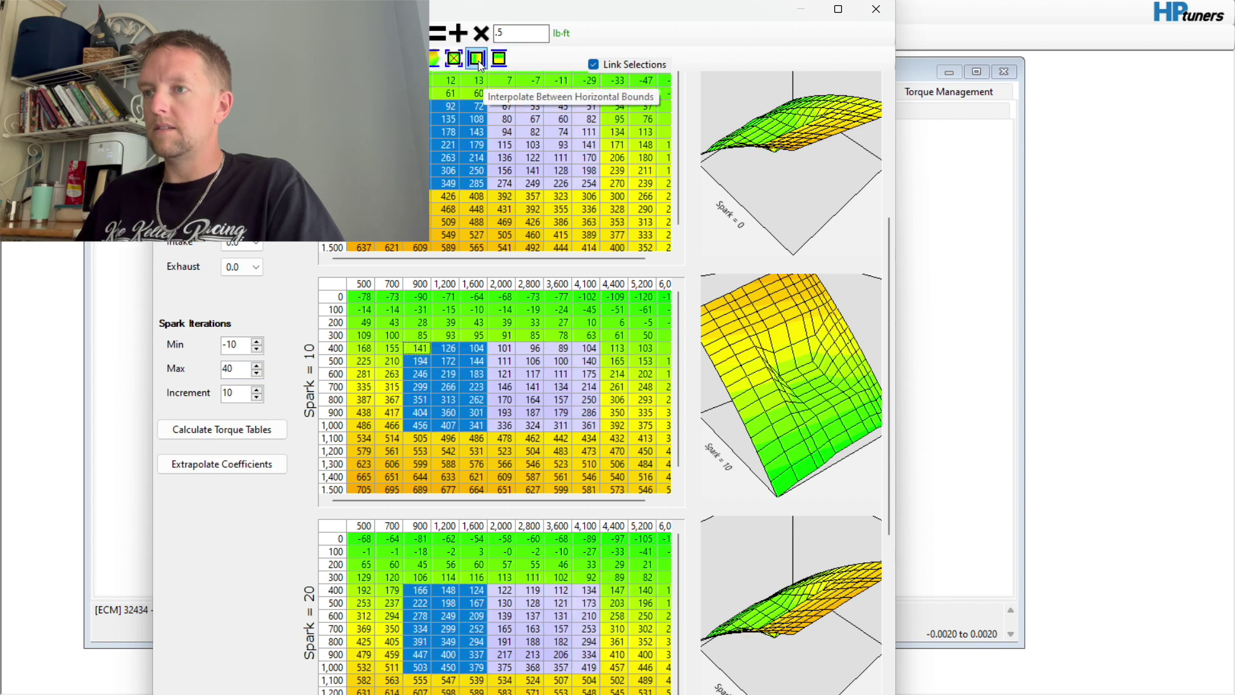
left_click(529, 284)
left_click_drag(811, 355, 712, 329)
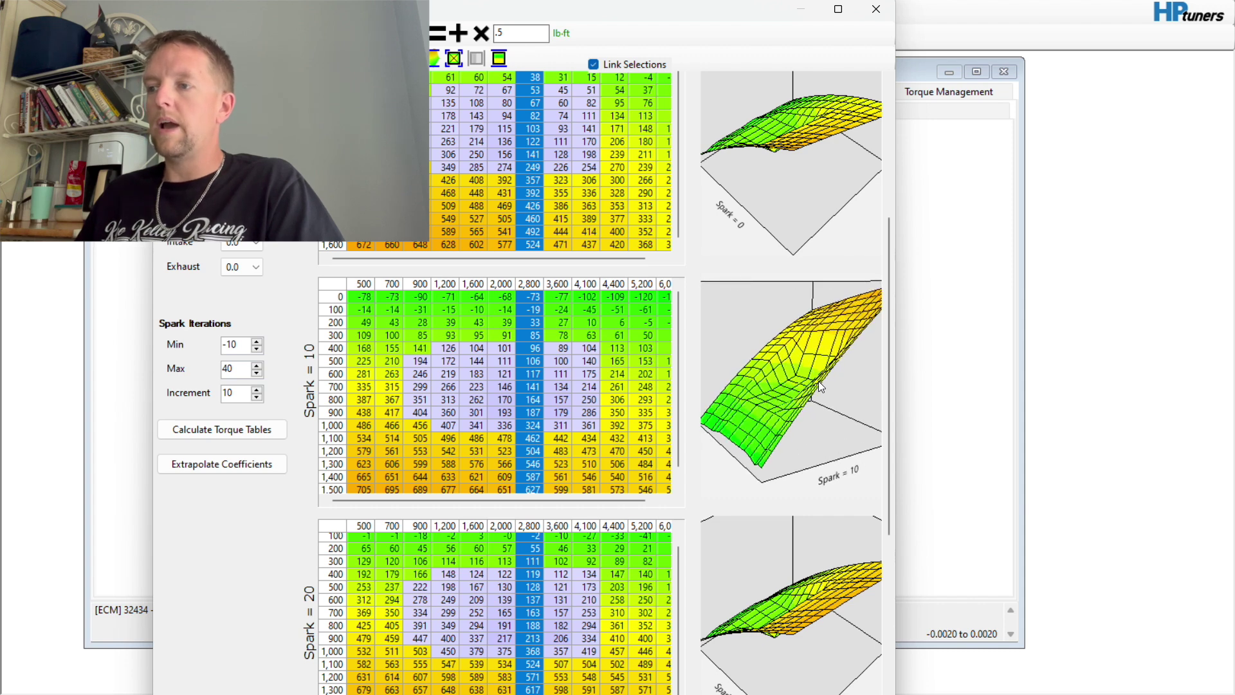
left_click_drag(744, 395, 842, 393)
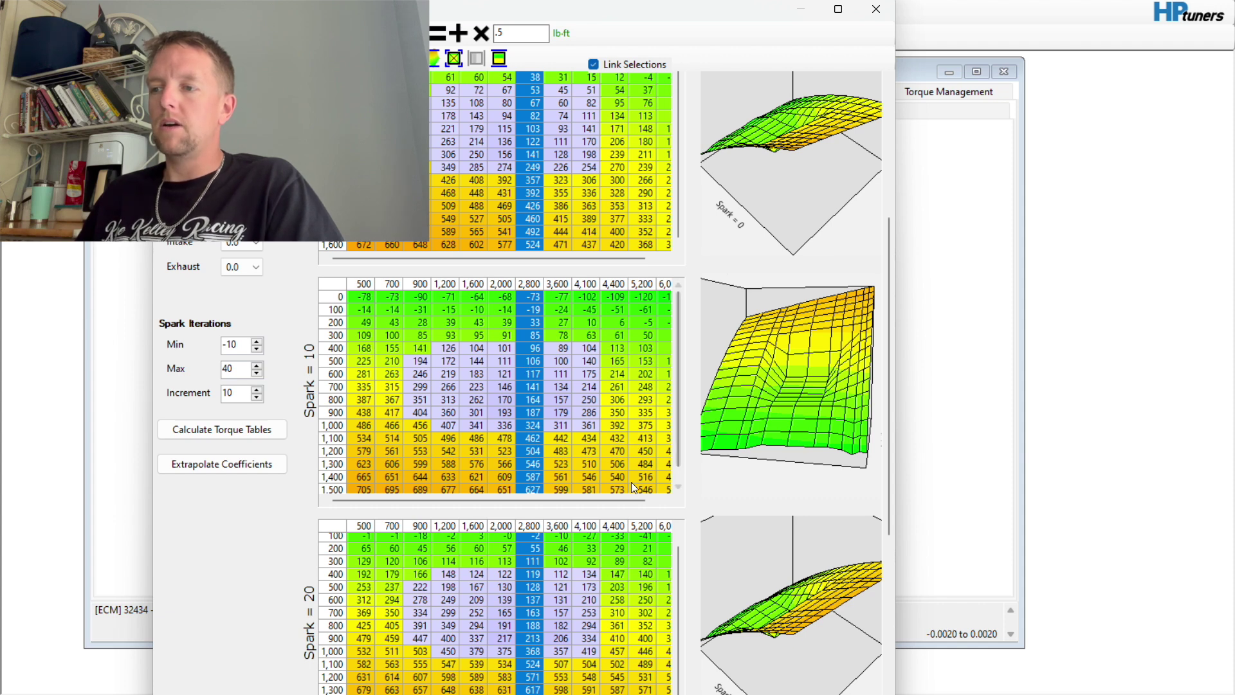
Undo the trial multiplication and interpolations in the torque tables, and close them
key("ctrl+z")
key("ctrl+z")
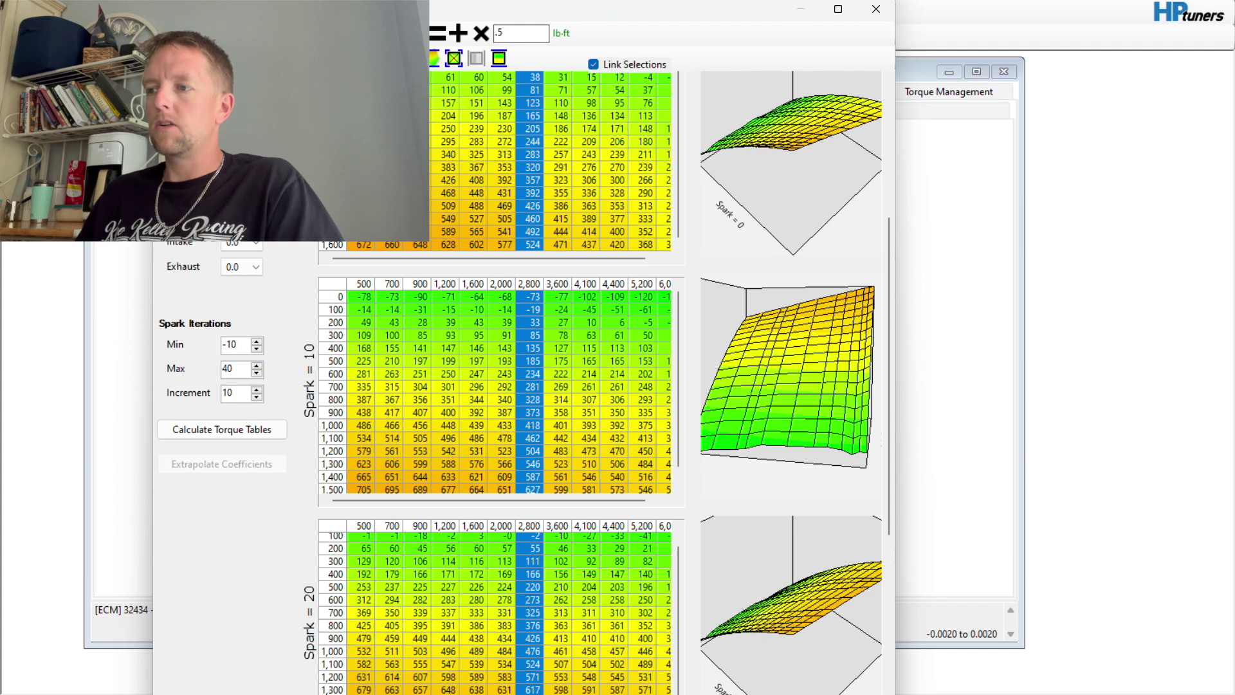
left_click(579, 377)
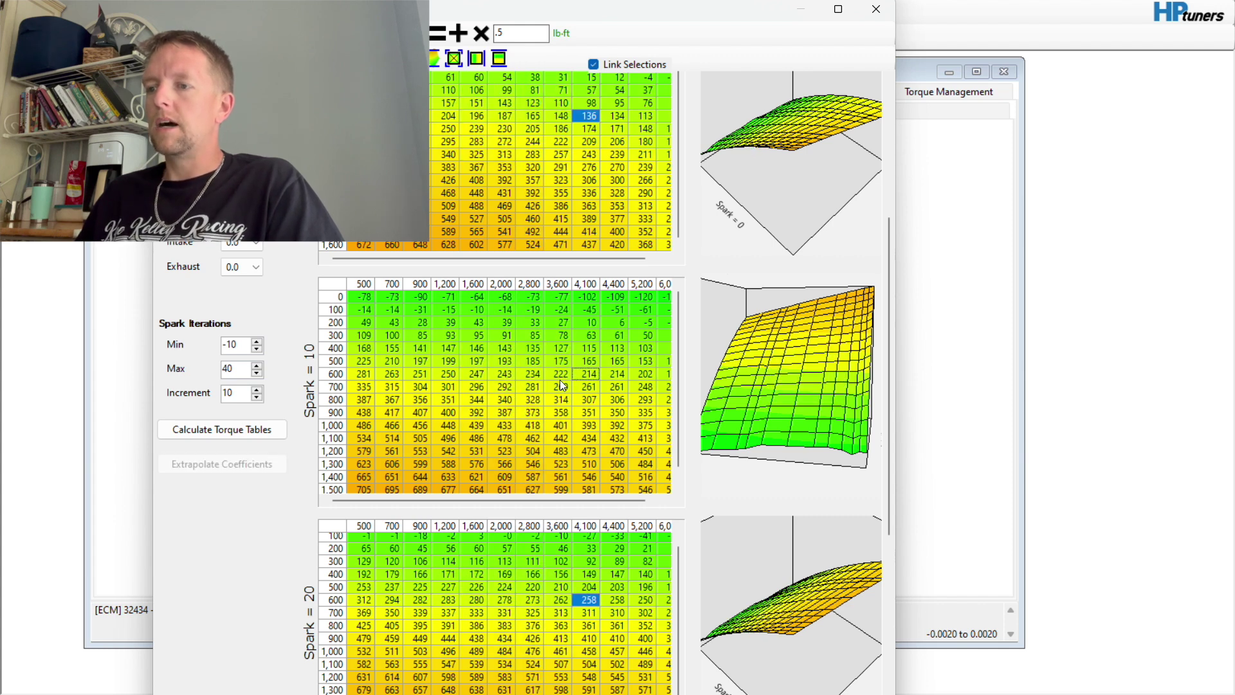
left_click(873, 12)
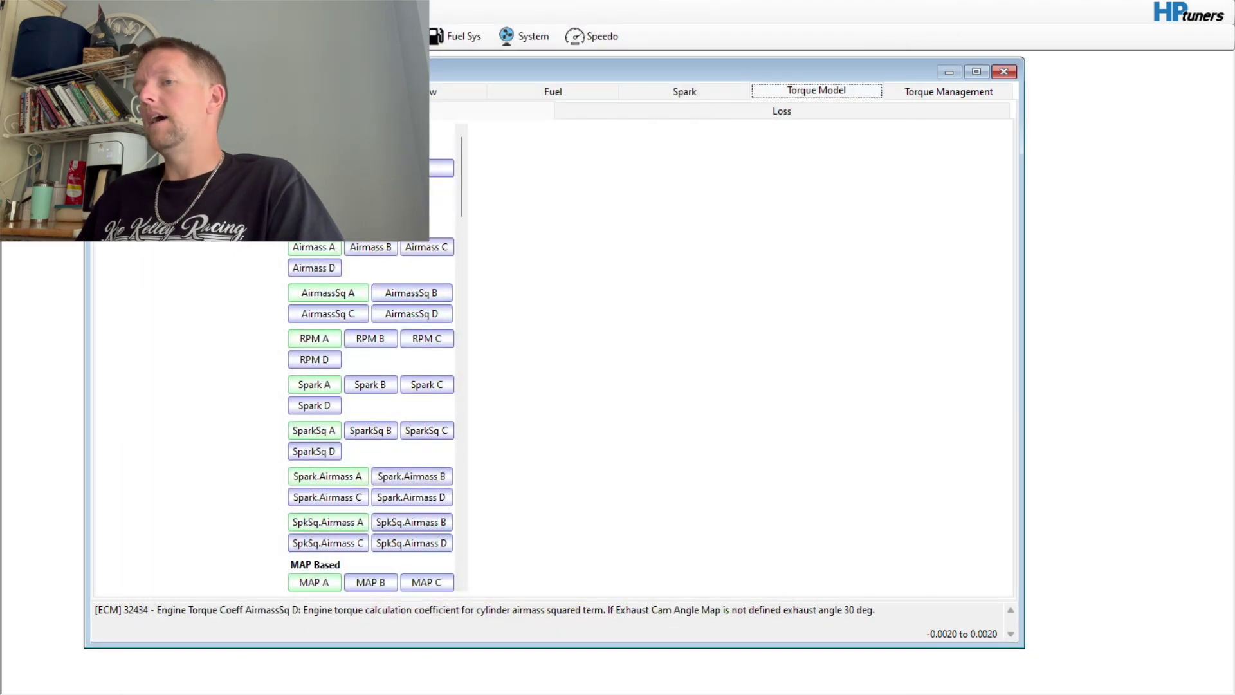
Switch back to the log and examine the throttle peak around 00:02:52 on the time chart
mouse_move(761, 692)
left_click(759, 635)
mouse_move(728, 443)
left_mouse_down()
mouse_move(612, 442)
mouse_move(713, 449)
left_mouse_up()
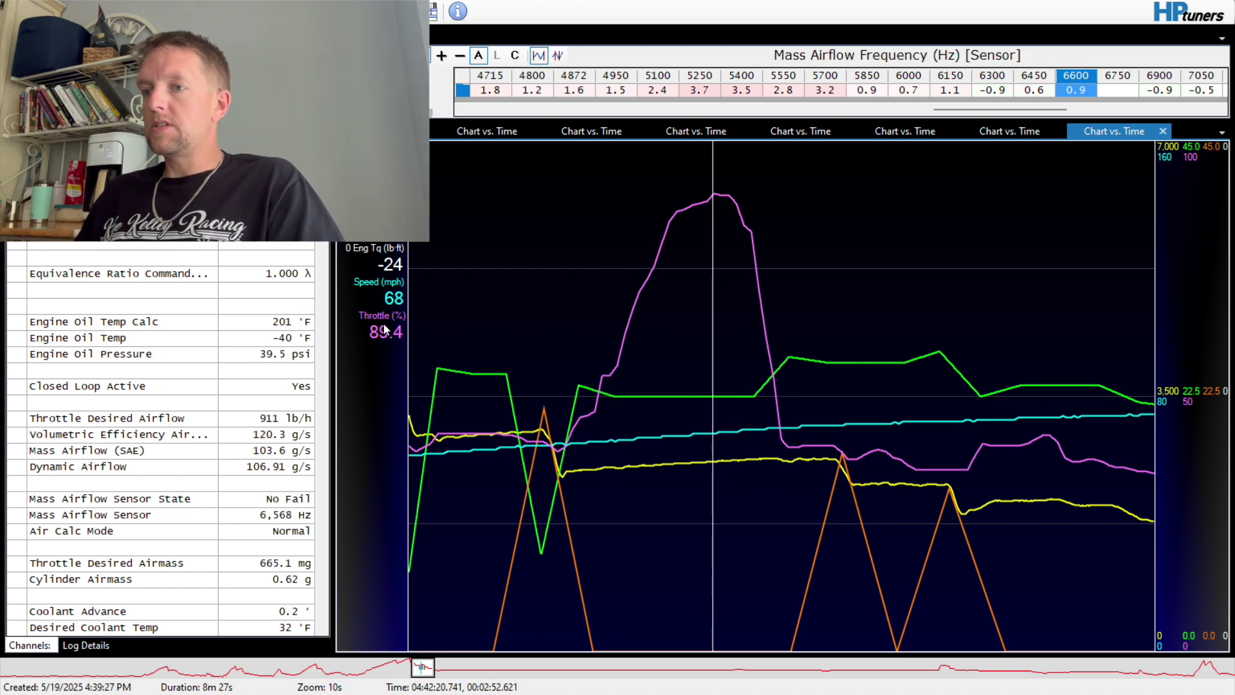
left_click_drag(614, 419, 715, 433)
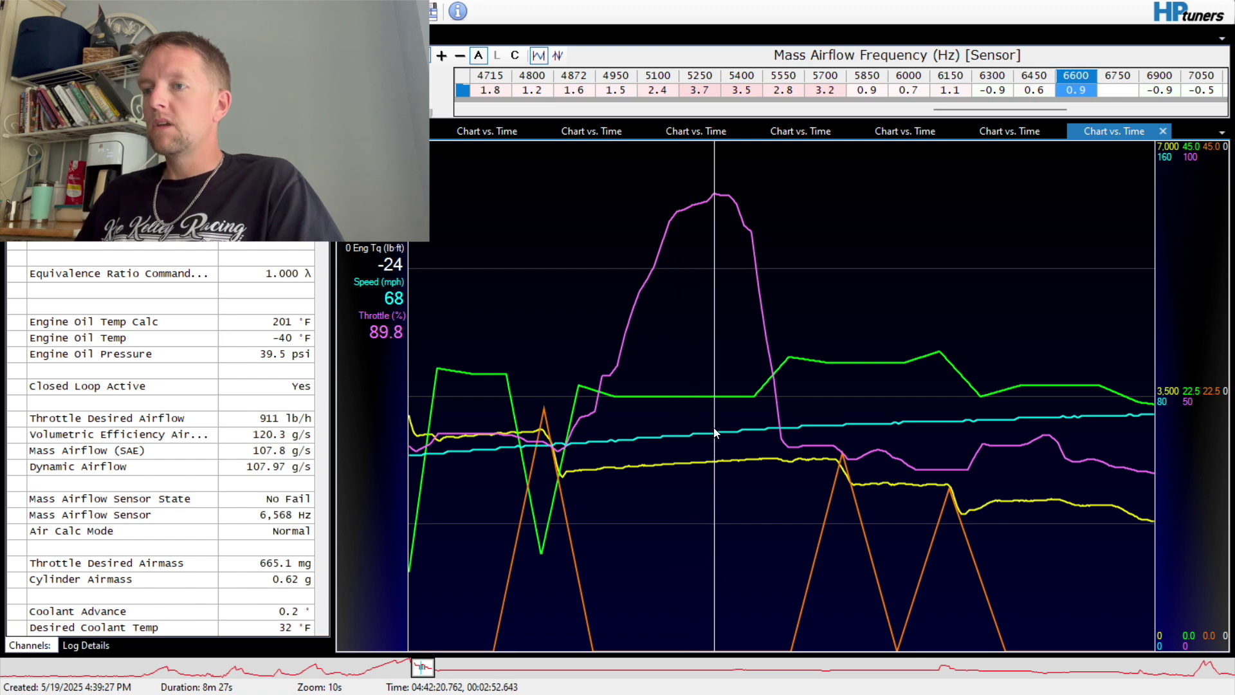
left_click_drag(636, 371, 718, 385)
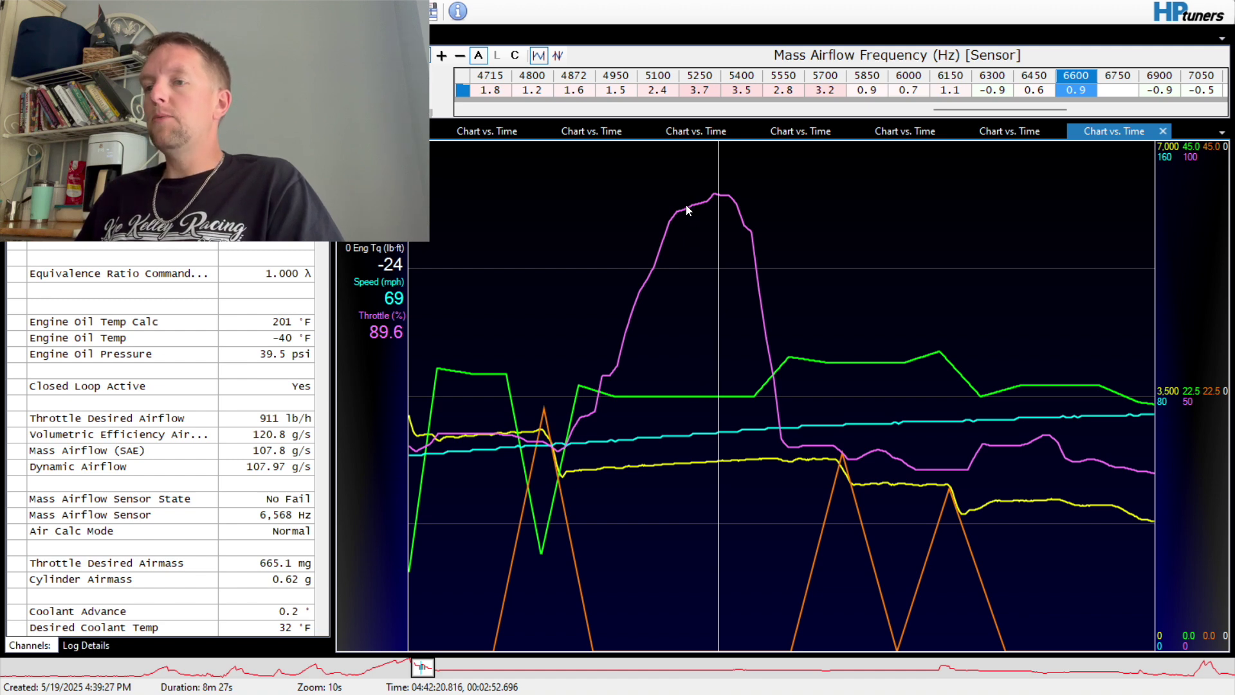
Add a series after Throttle in the time chart layout, using the generic Accelerator Pedal Position sensor
right_click(383, 381)
left_click(412, 392)
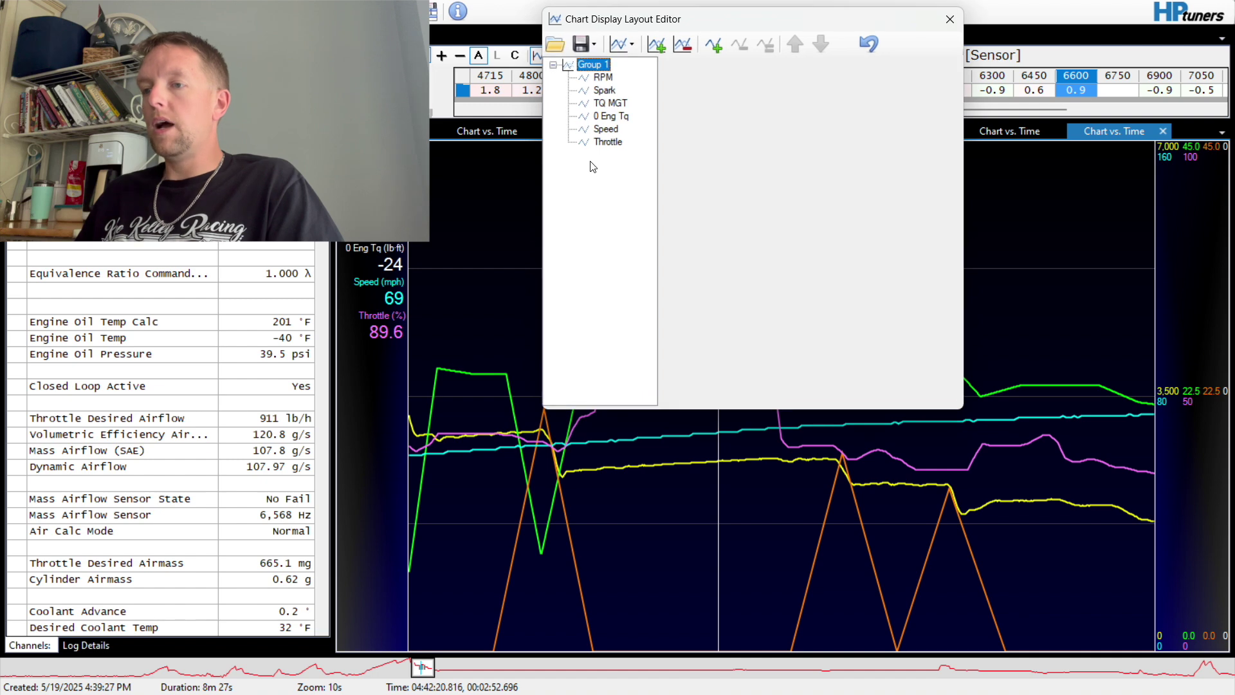
left_click(604, 143)
left_click(714, 49)
left_click(741, 100)
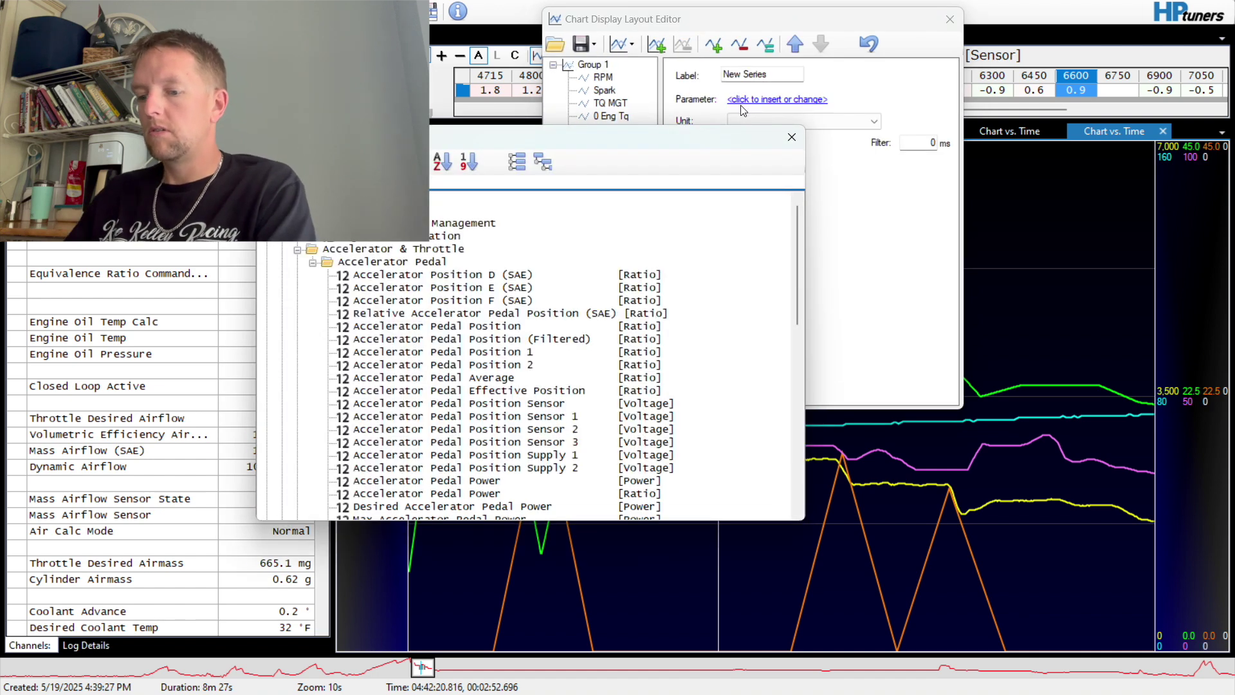
left_click(394, 162)
double_click(452, 250)
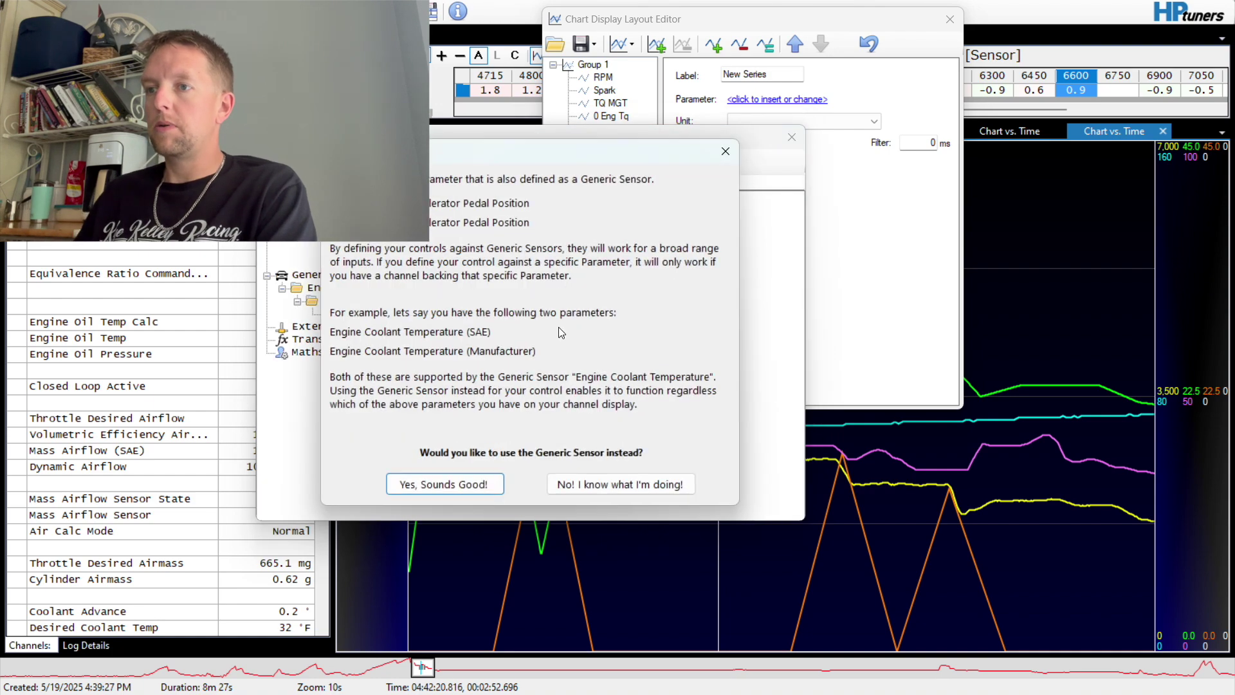
left_click(435, 490)
Color the Accel Pedal plot red, close the layout editor, and compare pedal with throttle around 00:02:52
left_click(724, 315)
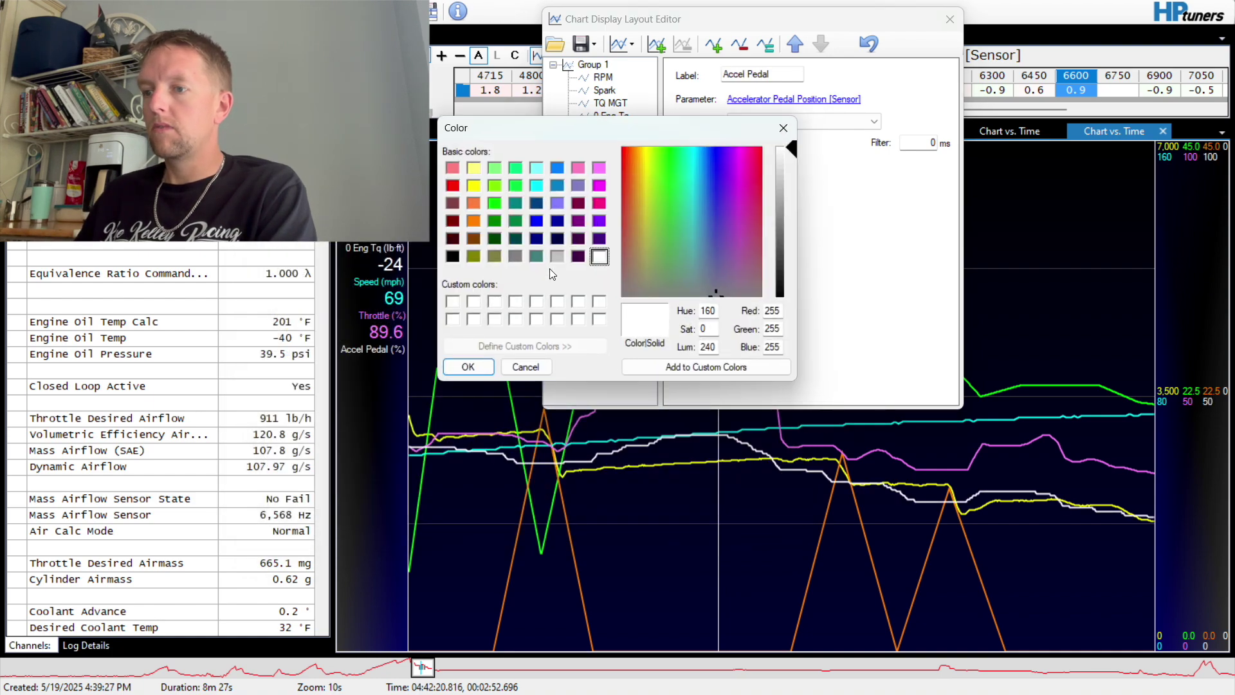
left_click(454, 187)
left_click(468, 366)
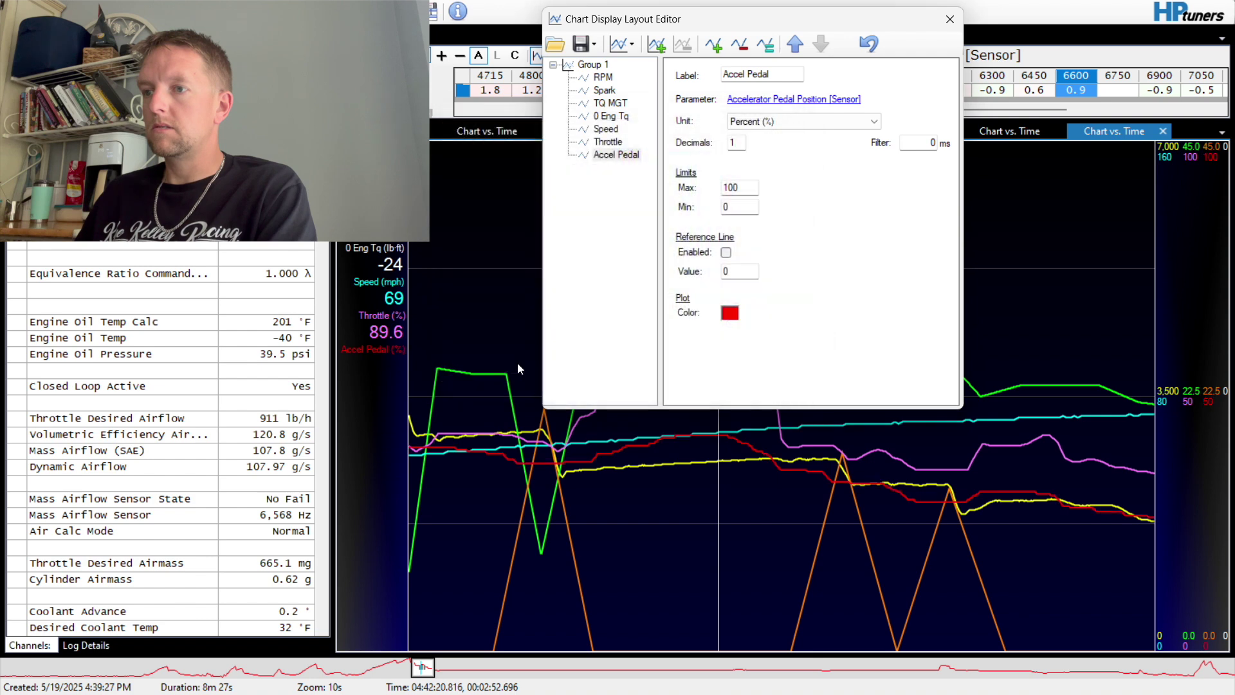
left_click(950, 19)
left_click_drag(630, 409, 718, 422)
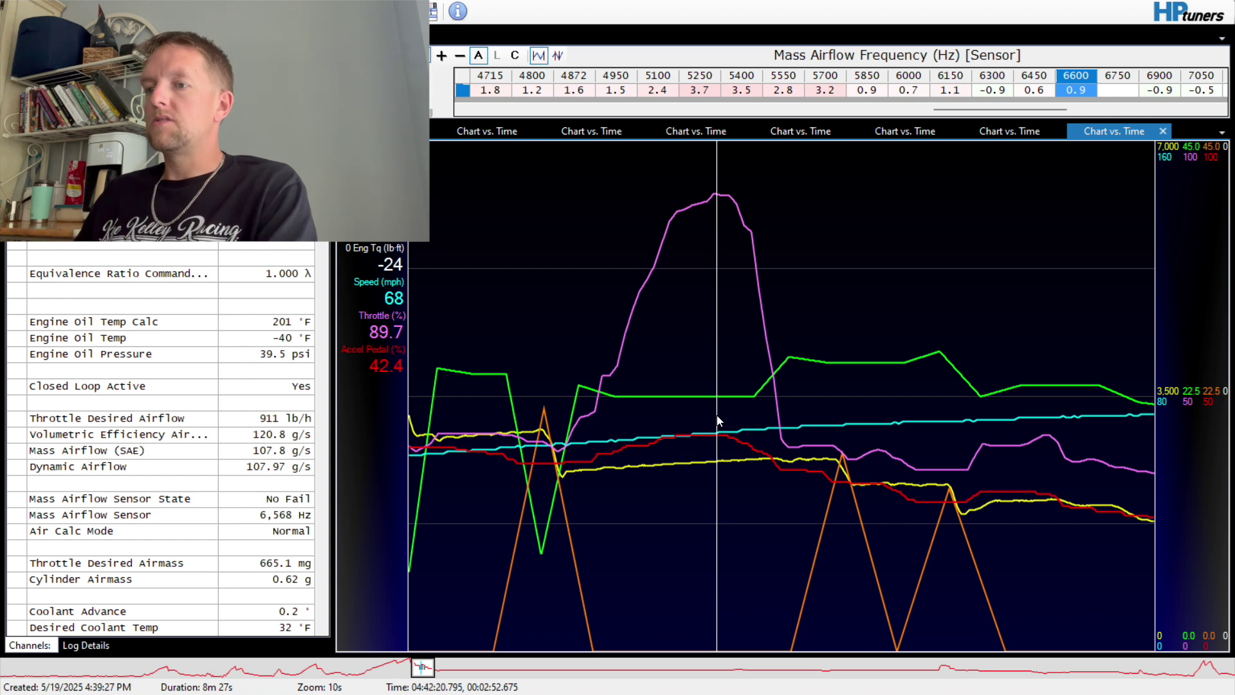
Examine throttle opening against accelerator pedal position across the throttle peak around 00:02:52 on the time chart
left_click_drag(717, 416, 720, 416)
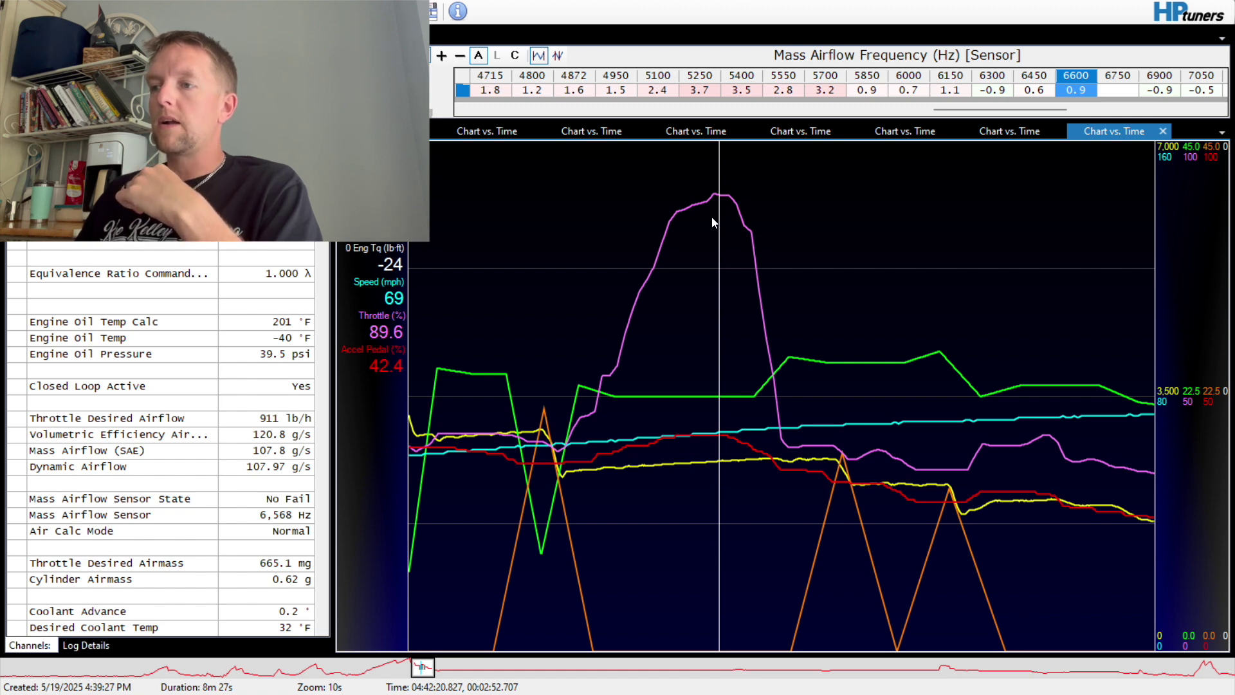
left_click_drag(717, 225, 702, 264)
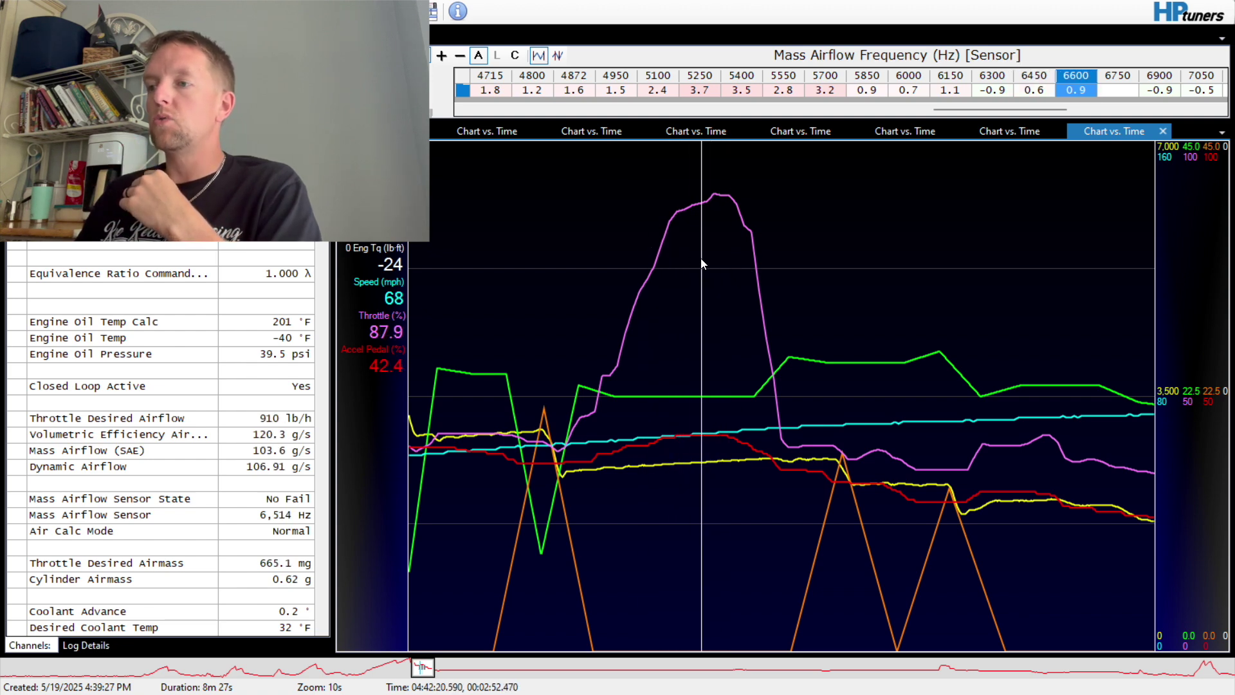
left_click(506, 400)
left_click(680, 230)
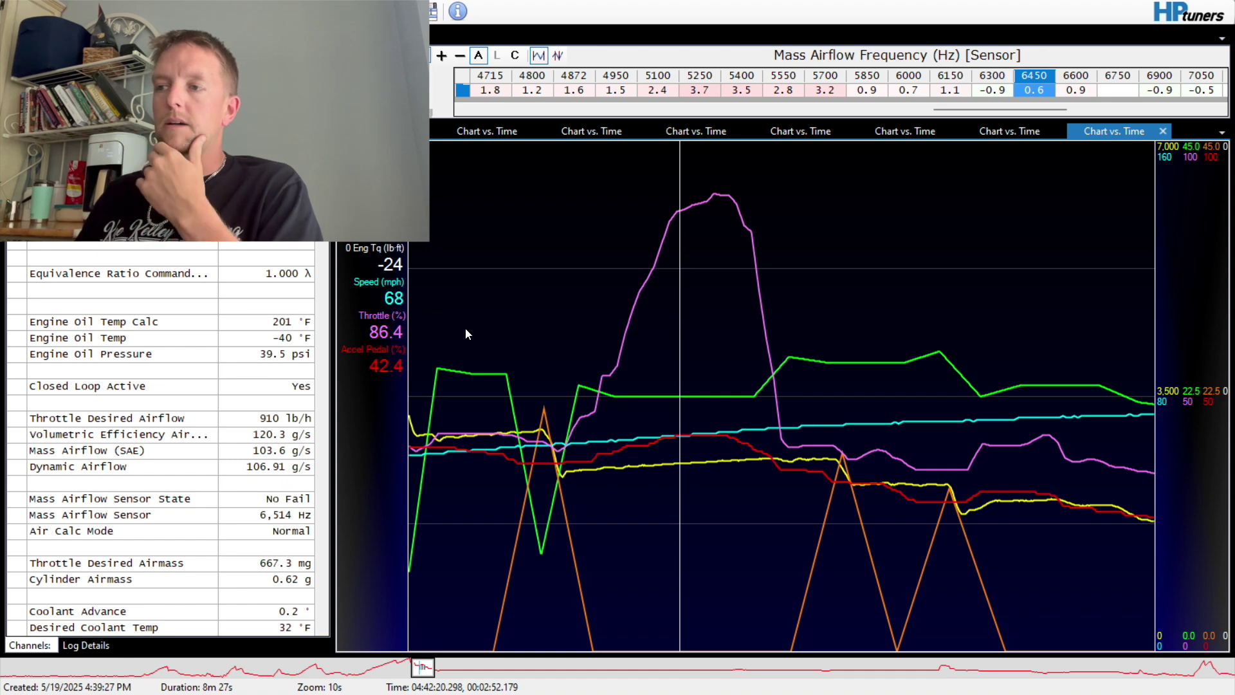
left_click_drag(661, 304, 693, 306)
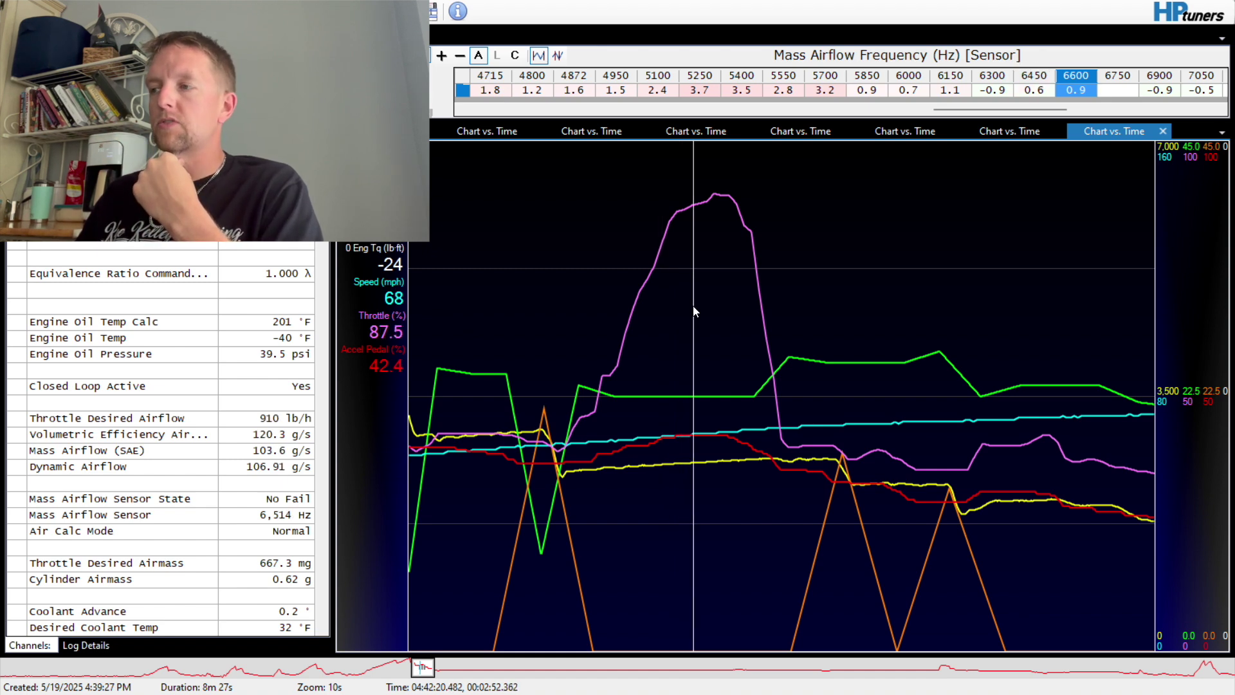
left_click(706, 311)
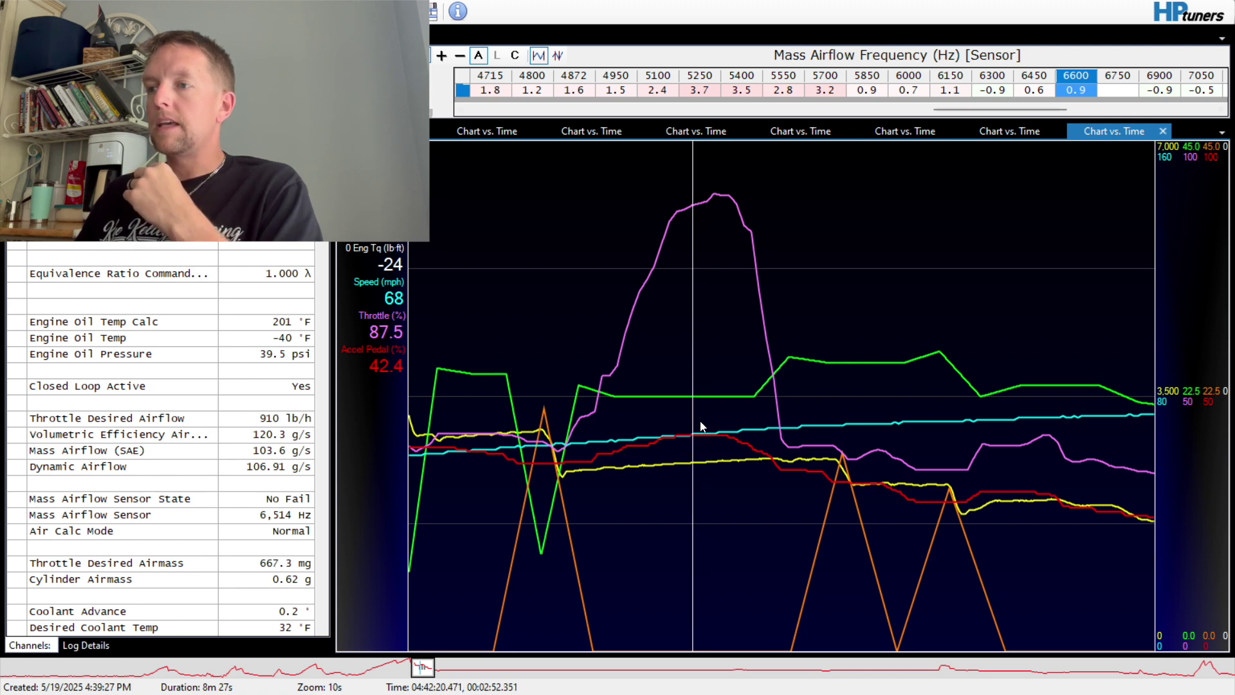
Switch to the tune, review the 74–100% pedal rows of the Map A - Normal driver demand table, and close it
left_click(824, 692)
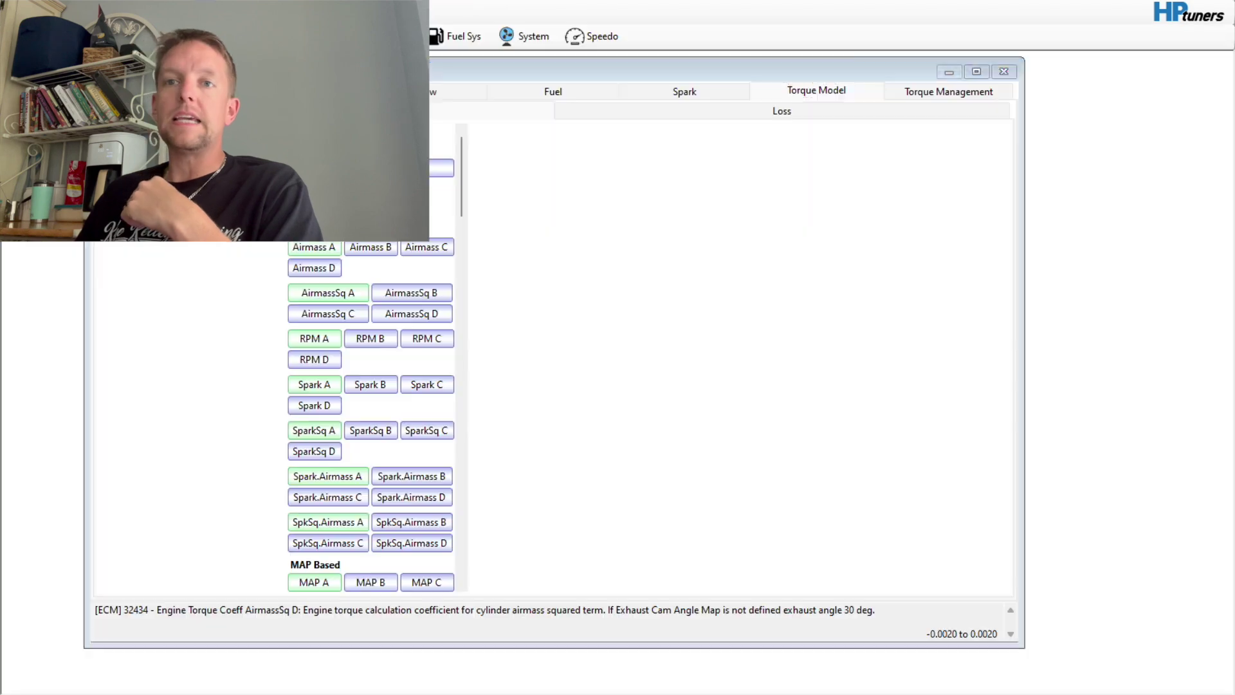
left_click(910, 96)
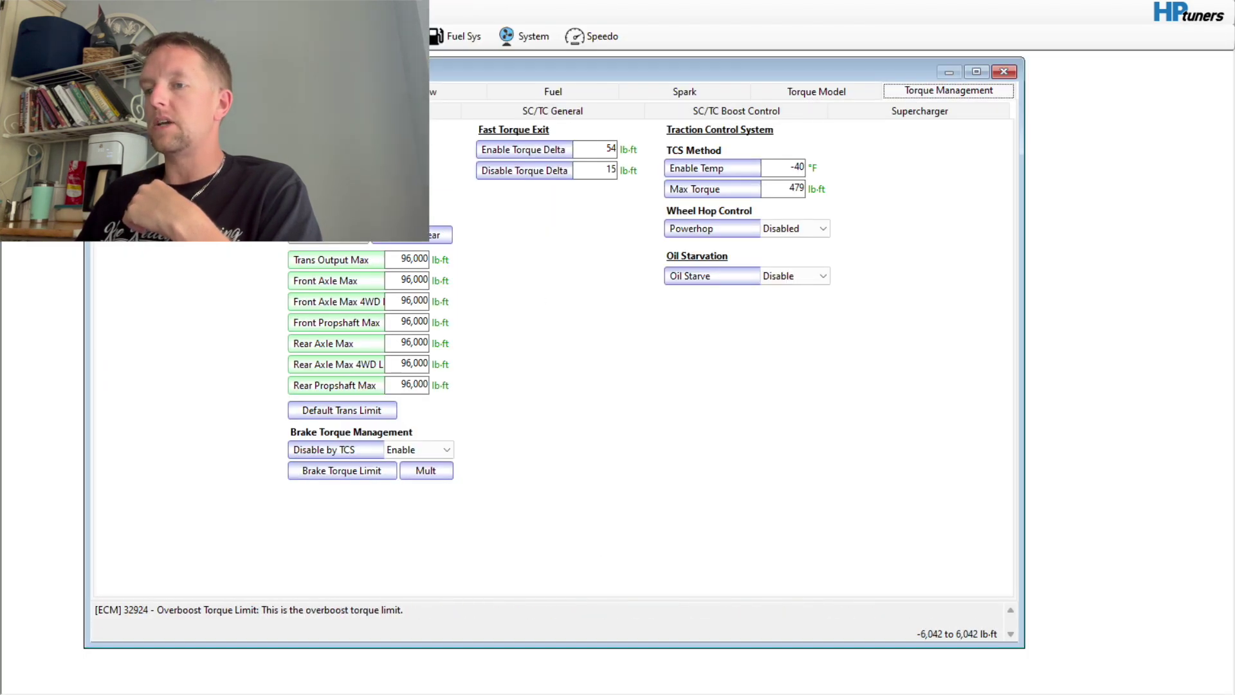
left_click(386, 110)
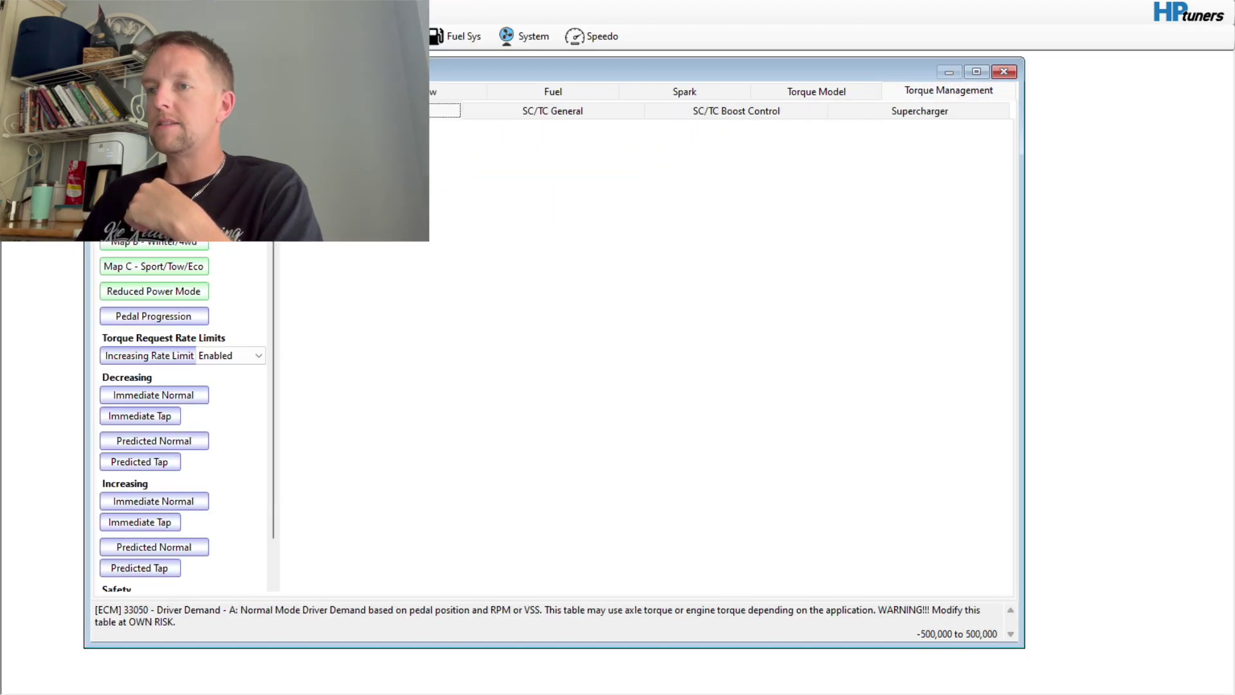
left_click(155, 217)
left_click_drag(293, 458, 958, 484)
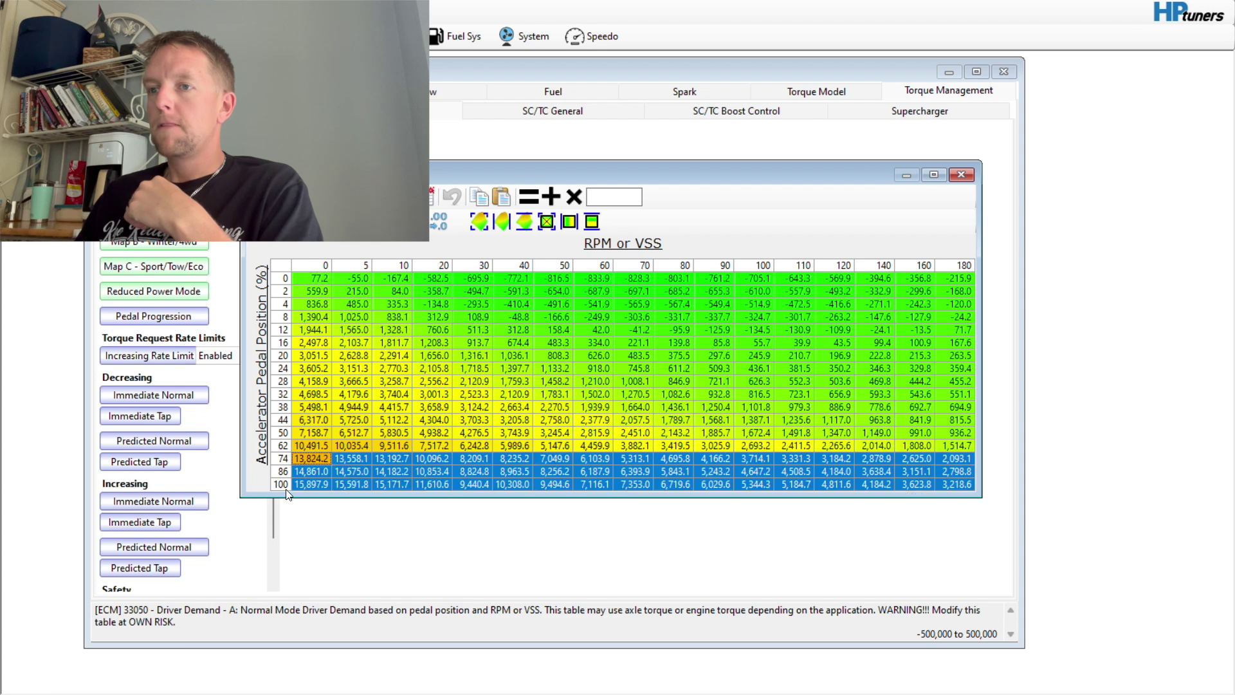
left_click(809, 353)
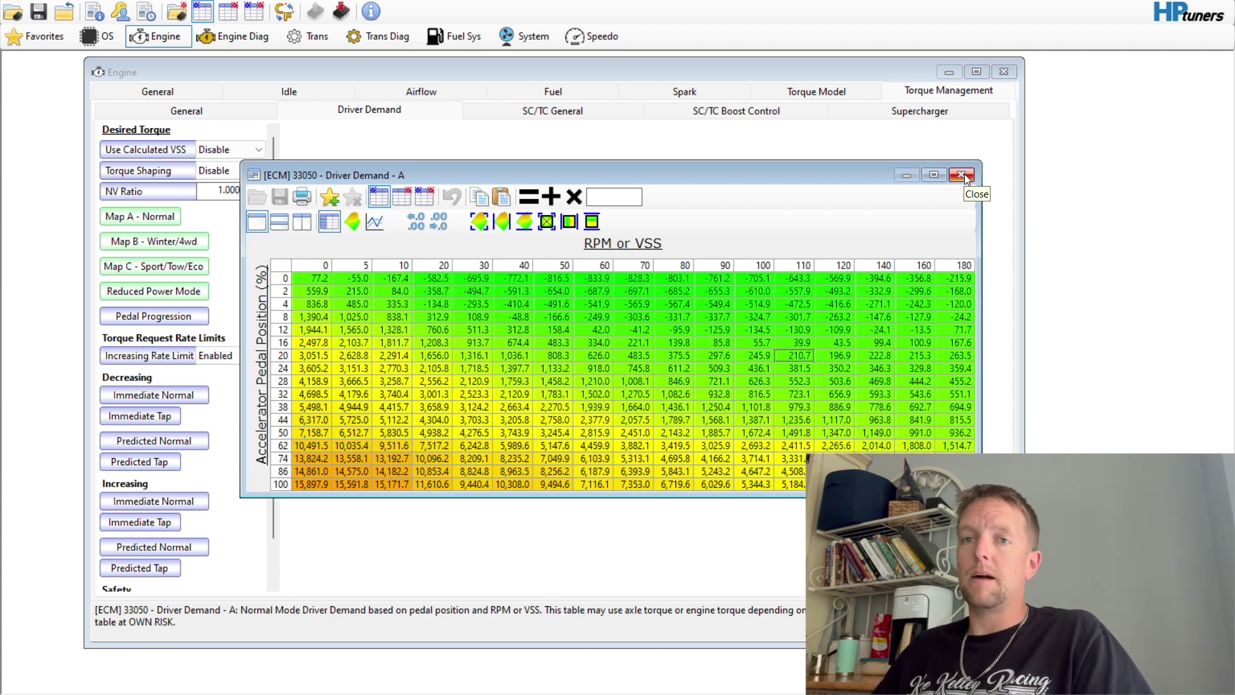
left_click(963, 174)
left_click(146, 221)
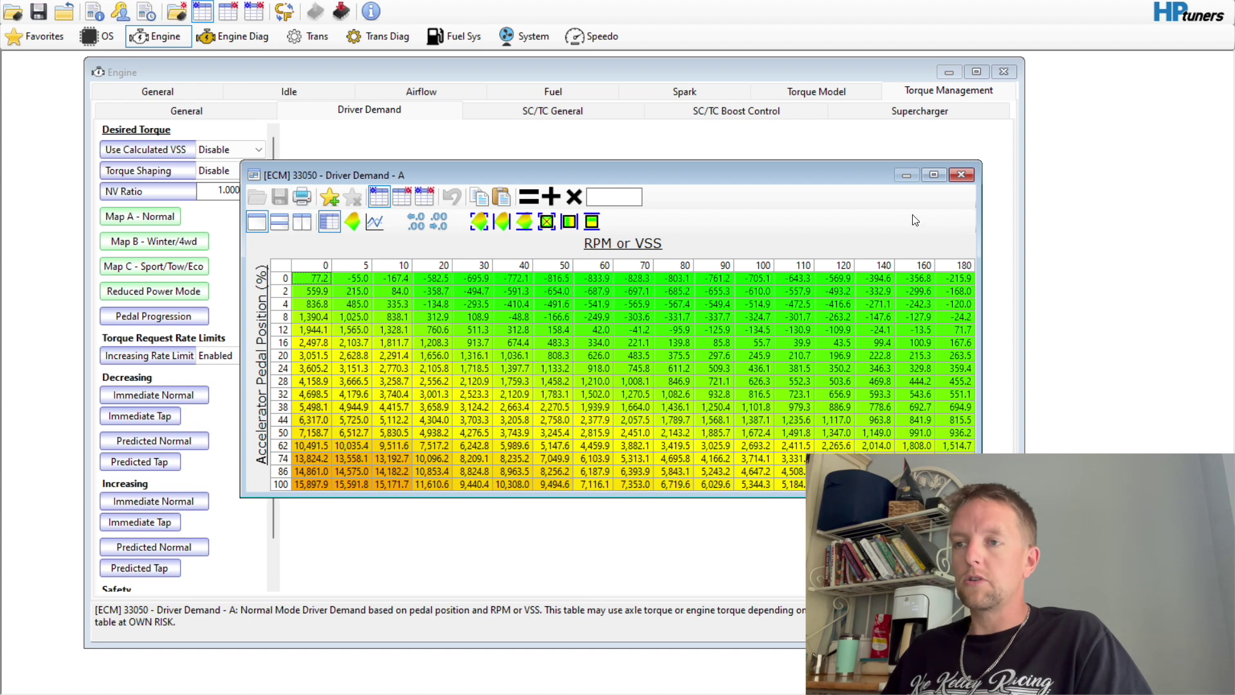
left_click(963, 175)
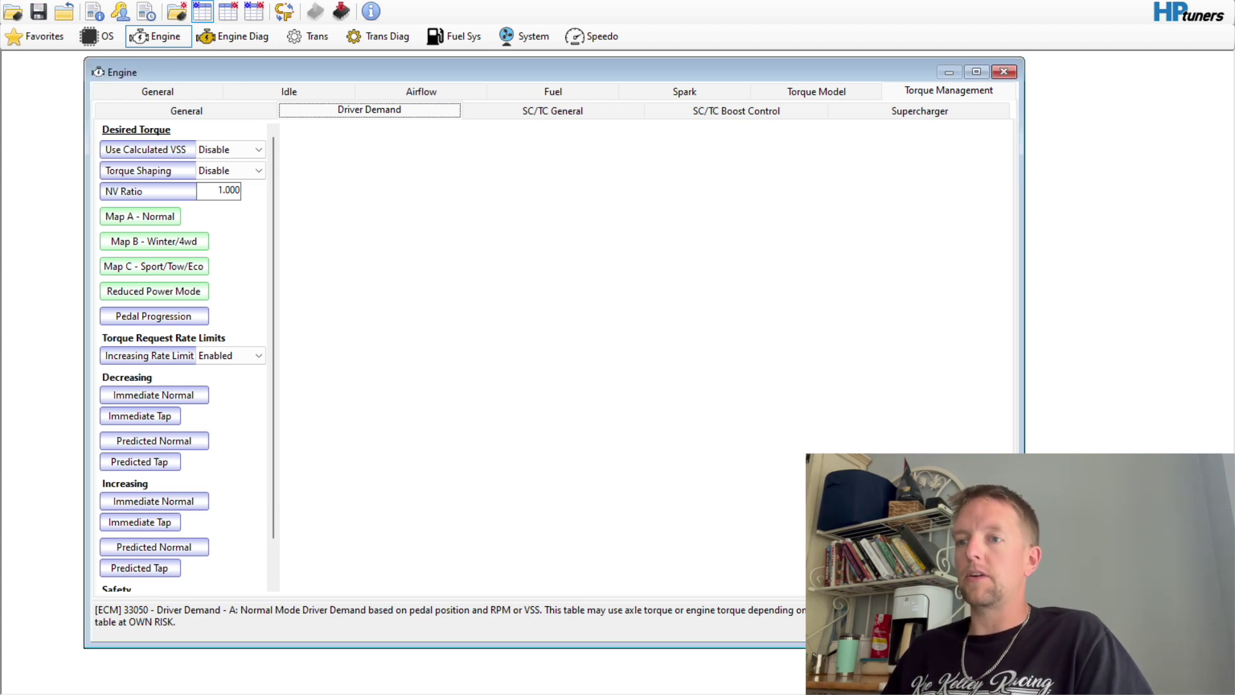
Switch back to the log, go to around 00:02:42 on the time chart, and enlarge the graph pane above it
key("alt+Tab")
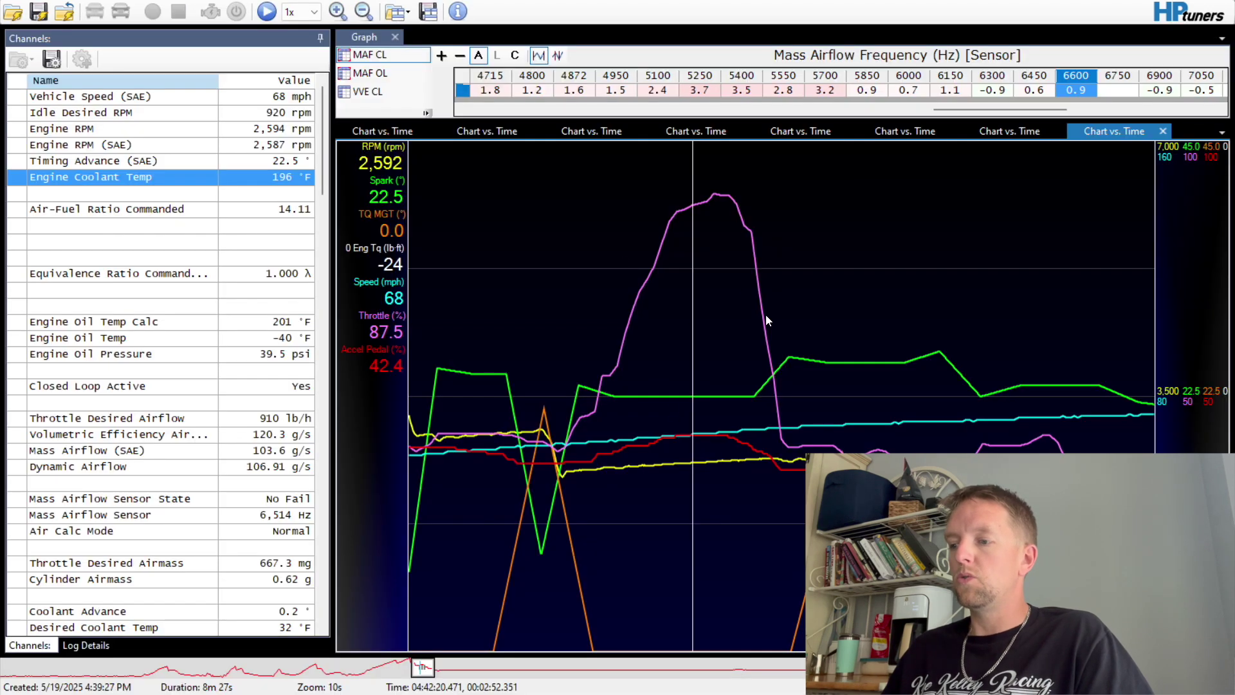
left_click_drag(413, 670, 397, 669)
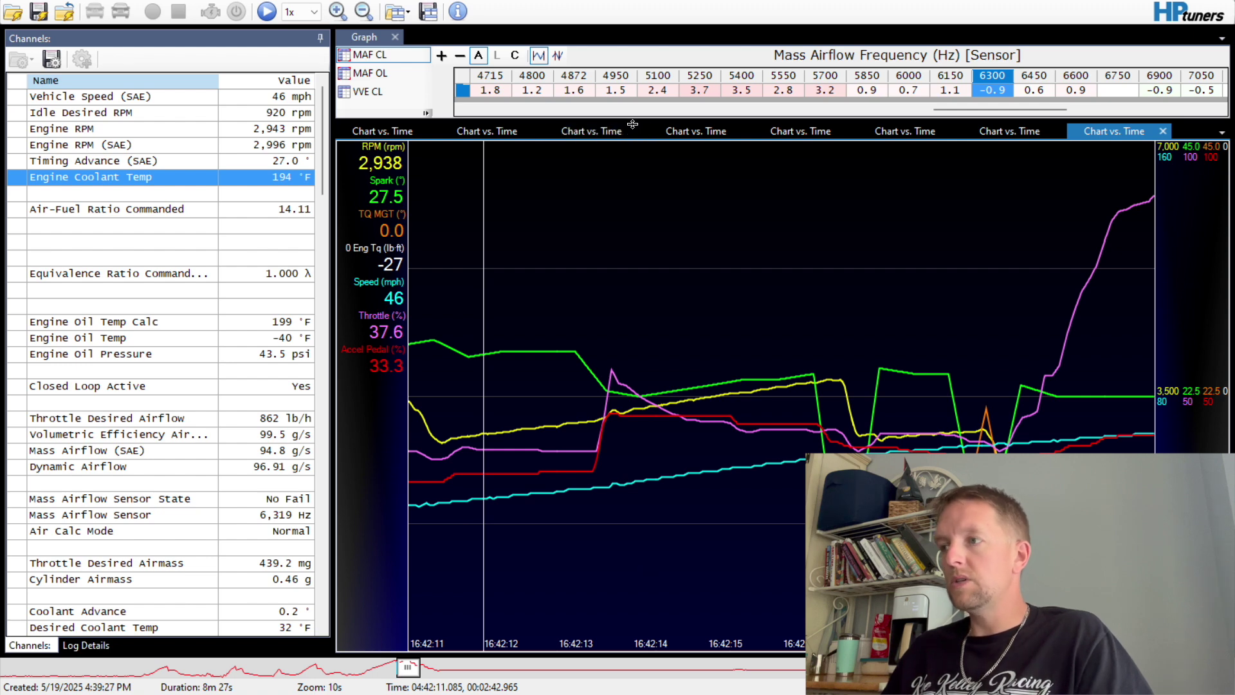
left_click_drag(632, 124, 632, 372)
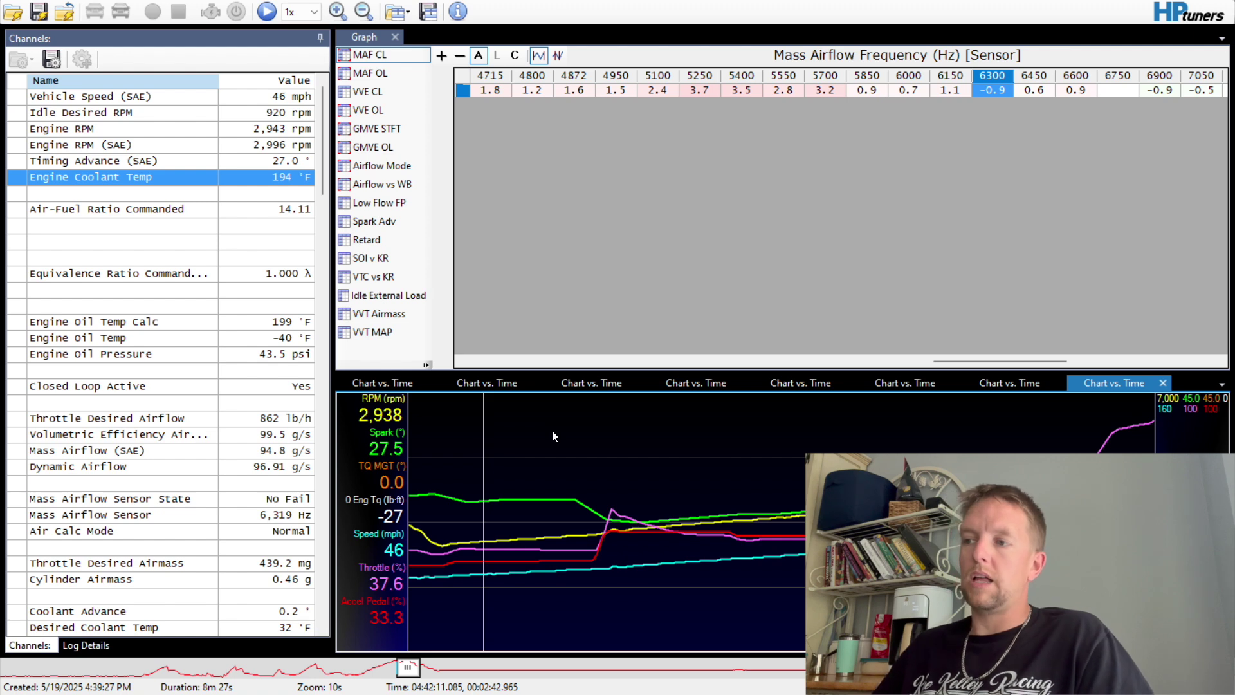
Switch to the tune's torque model, open Virtual Torque, and examine the low-airmass cells from 500 to 900 rpm
key("alt+Tab")
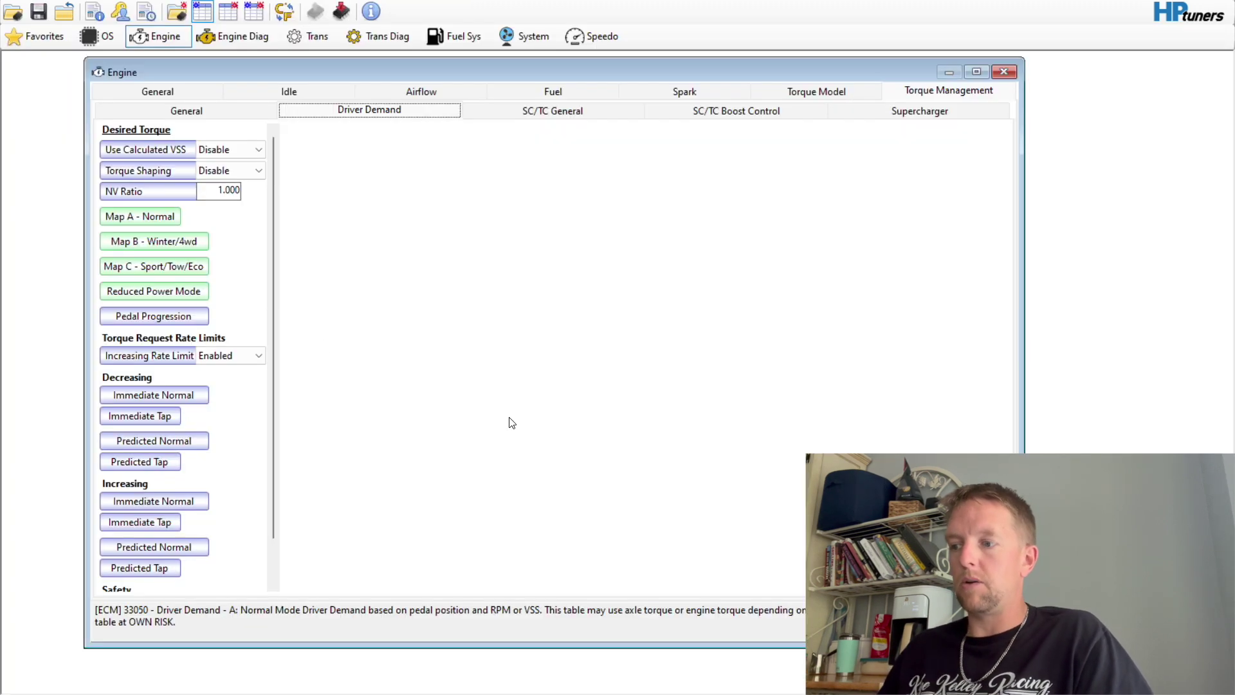
left_click(860, 94)
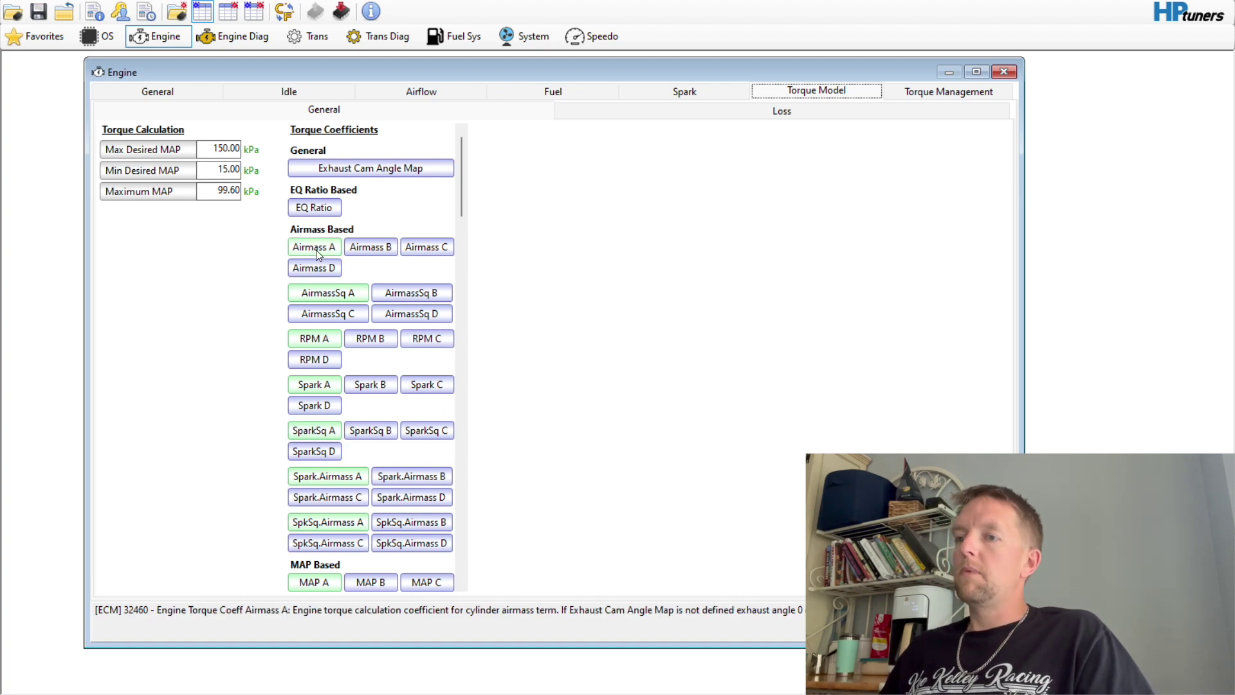
left_click(48, 0)
left_click(93, 83)
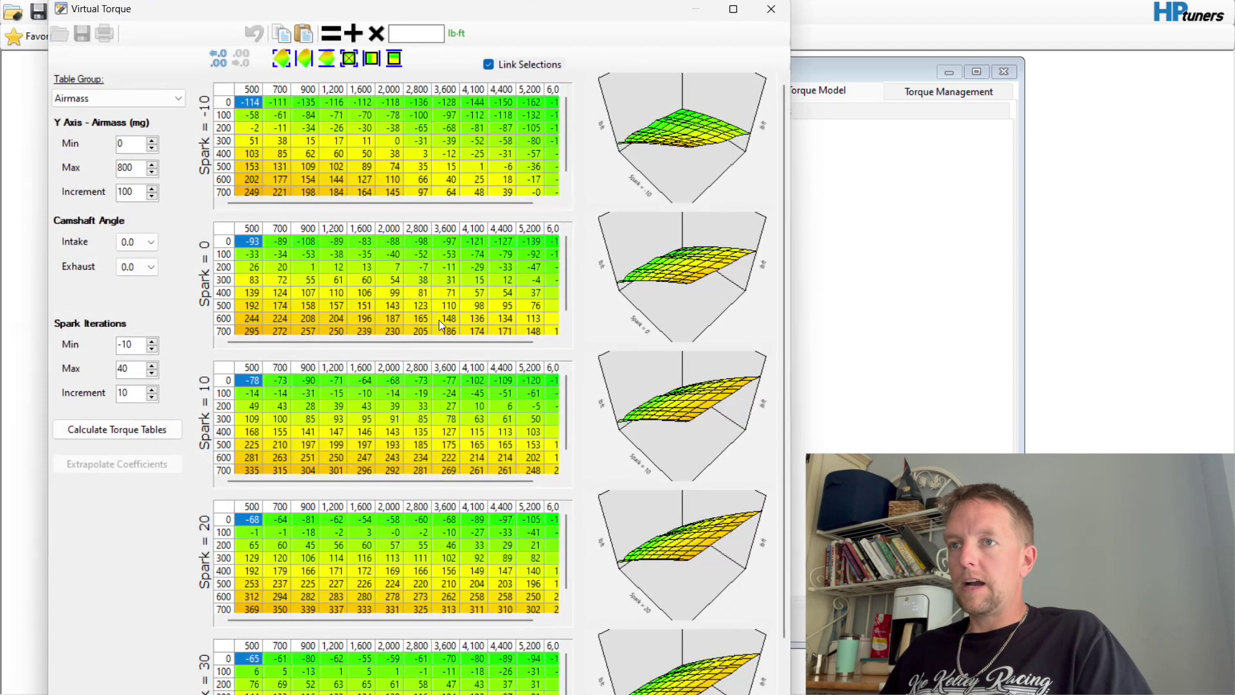
left_click_drag(260, 247, 307, 261)
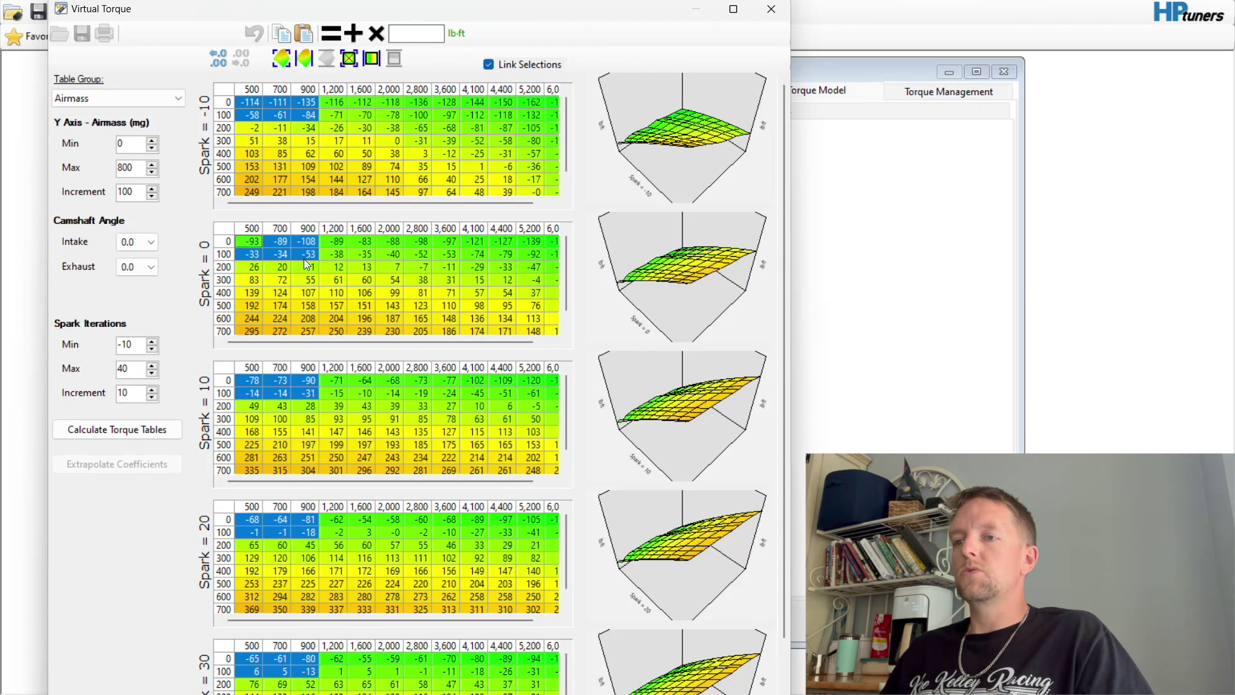
left_click(306, 264)
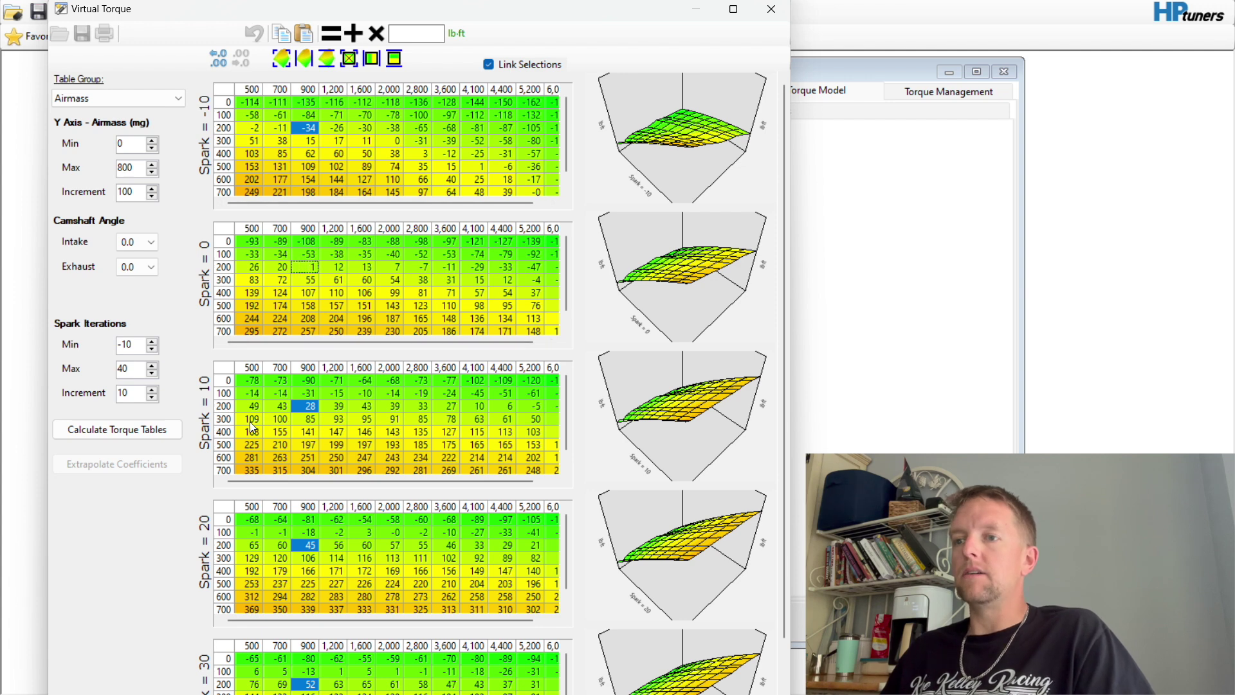
Try adding -25 lb-ft to the 0–300 mg cells from 500 to 900 rpm in the linked Virtual Torque tables
left_click_drag(249, 531, 295, 554)
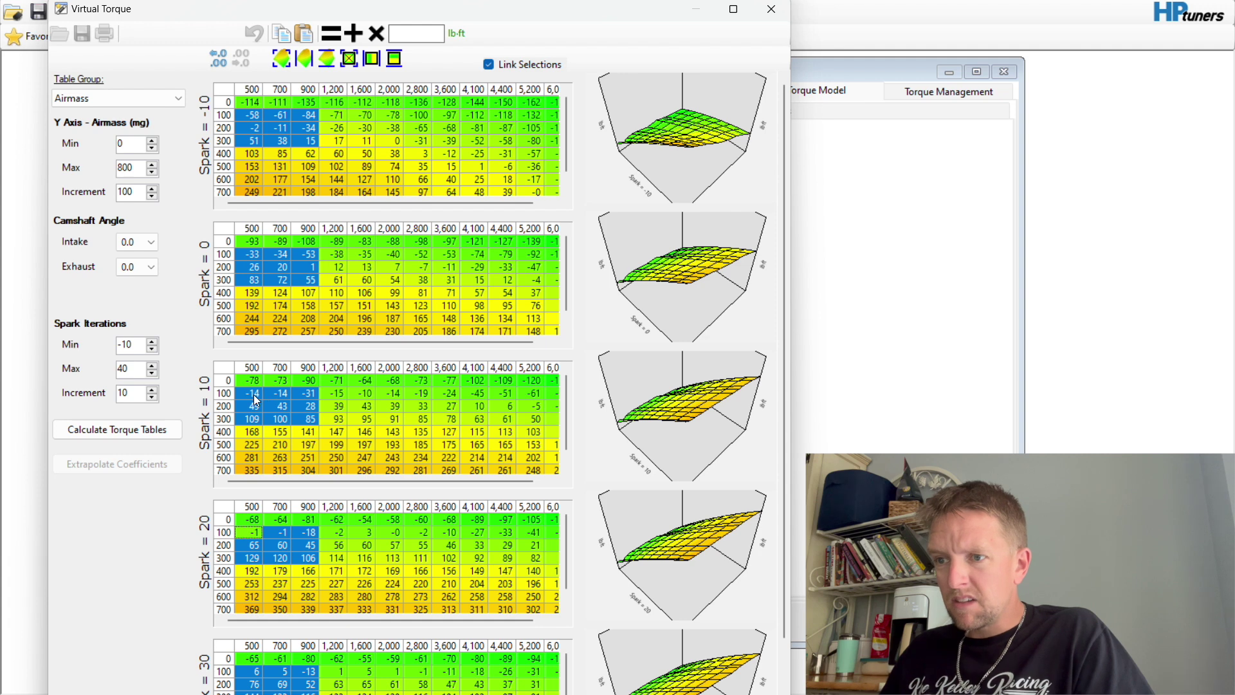
left_click(435, 40)
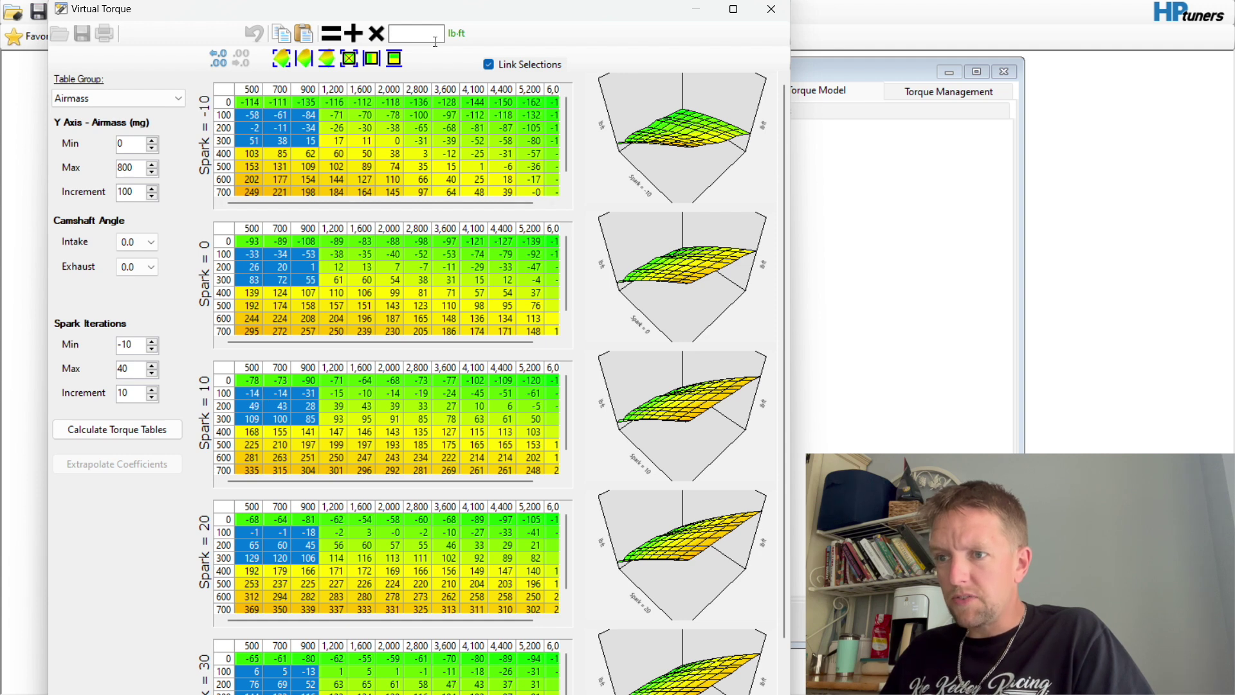
type("-25")
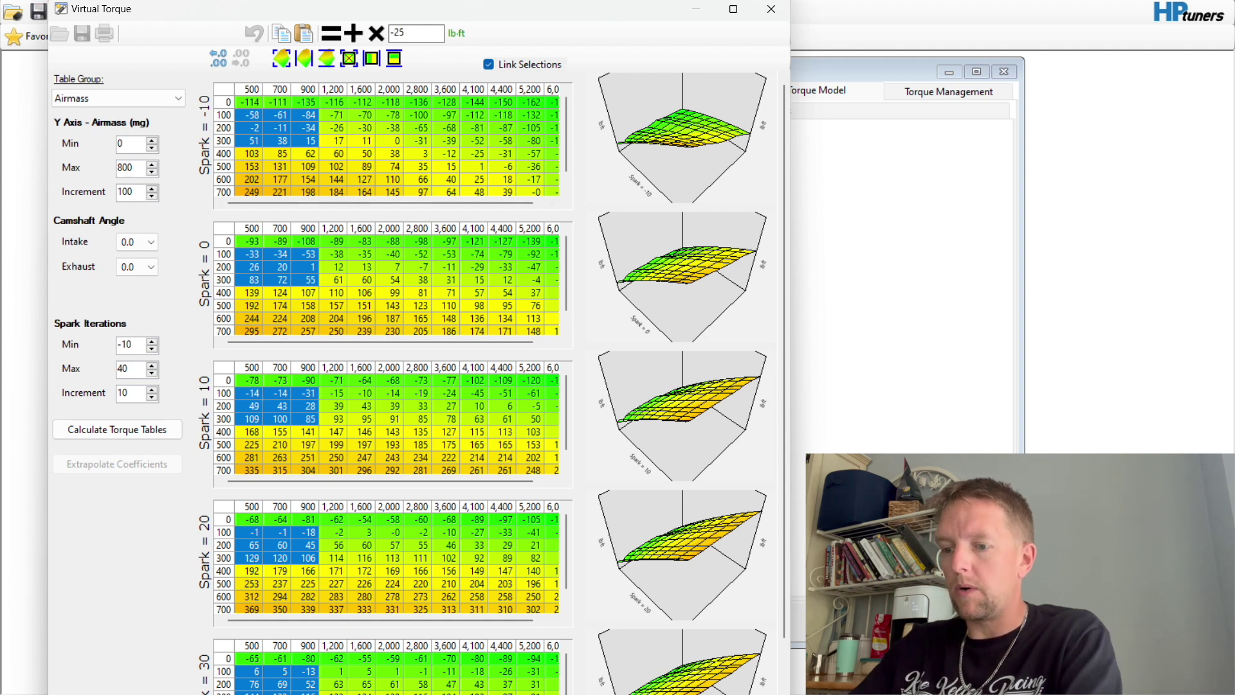
left_click(247, 382)
left_click_drag(246, 381, 301, 417)
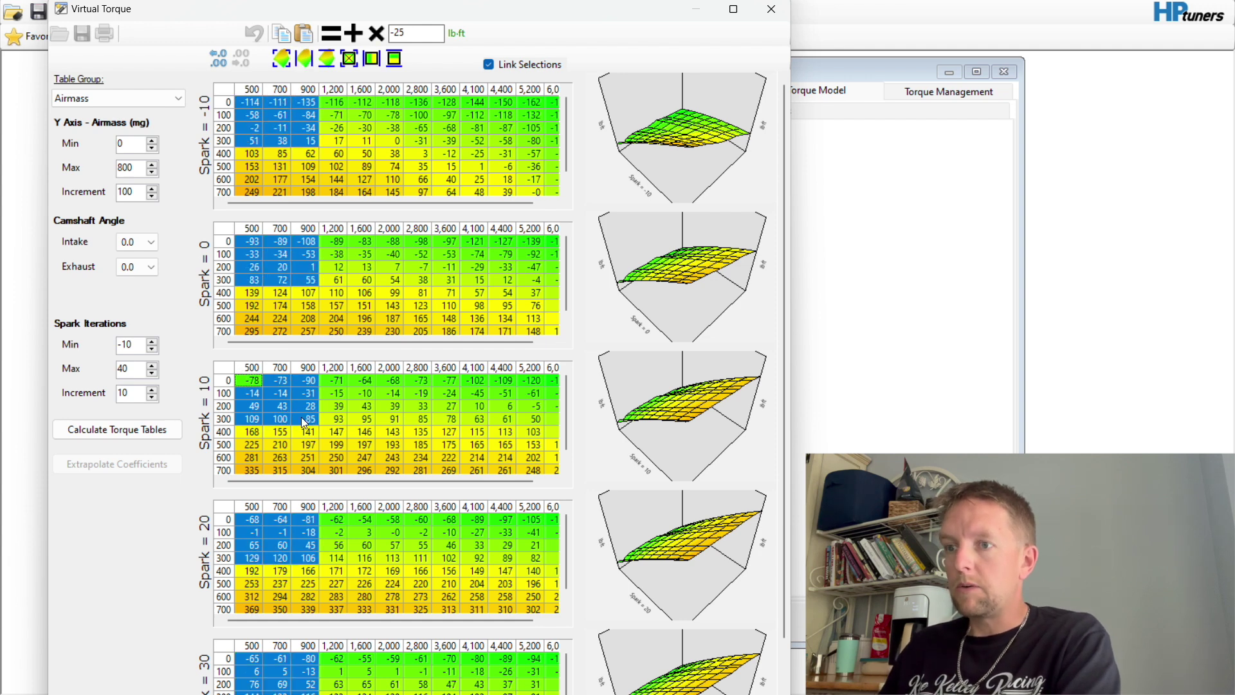
left_click(361, 33)
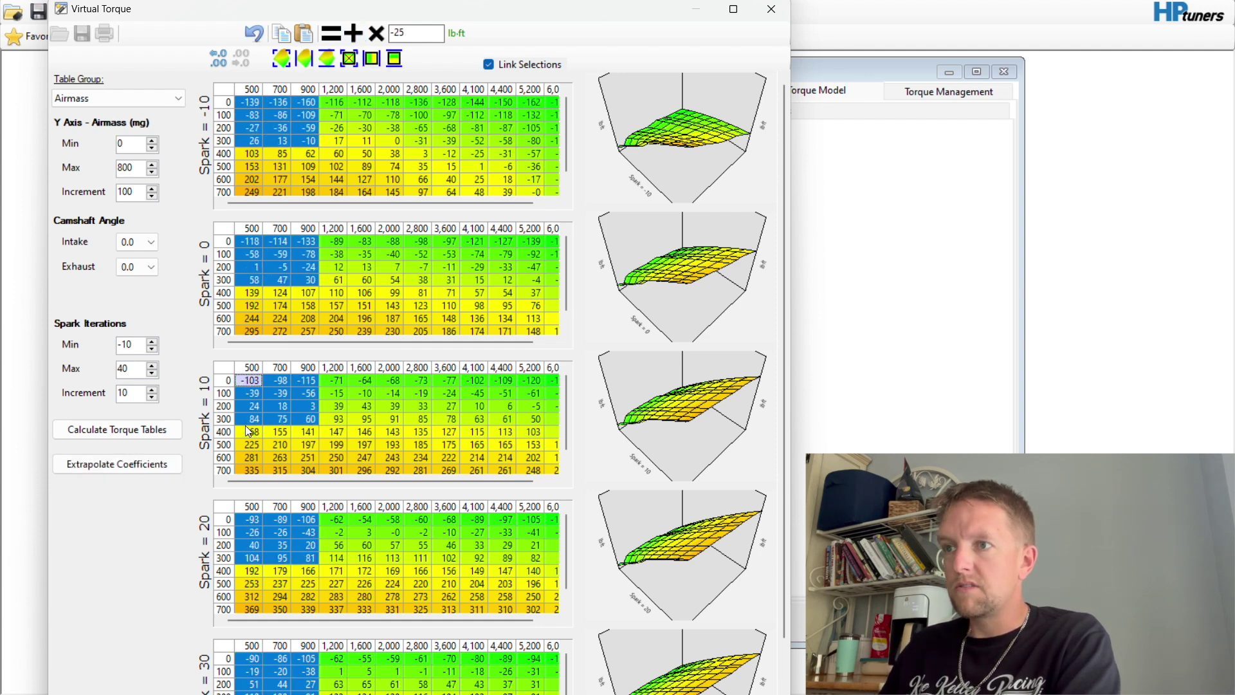
Try adding 20 lb-ft to the 800 mg cells from 500 to 900 rpm in the linked torque tables
scroll(291, 425, "down", 1)
left_click_drag(250, 468, 301, 463)
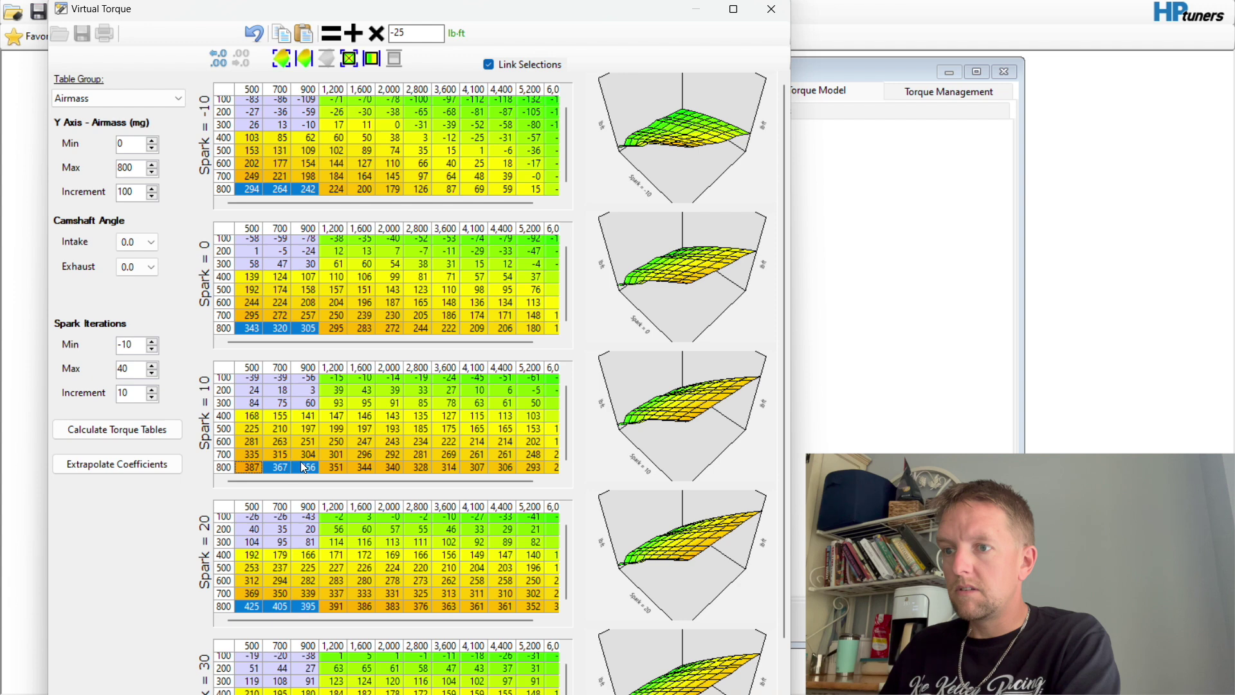
left_click_drag(409, 33, 382, 35)
type("20")
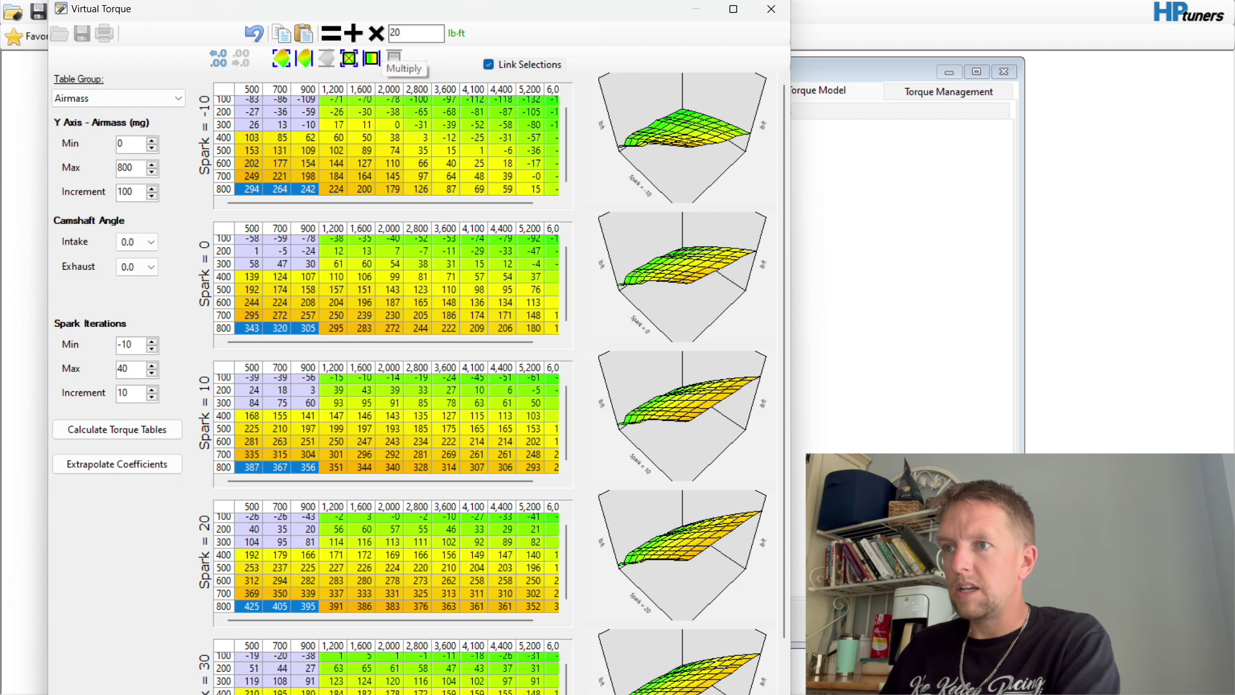
left_click(353, 33)
Try interpolating vertically from 300 to 800 mg at 500–900 rpm, and horizontally across the 900 to 1,600 rpm columns
left_click_drag(251, 403, 304, 468)
left_click(394, 59)
left_click(327, 414)
left_click_drag(309, 368, 351, 370)
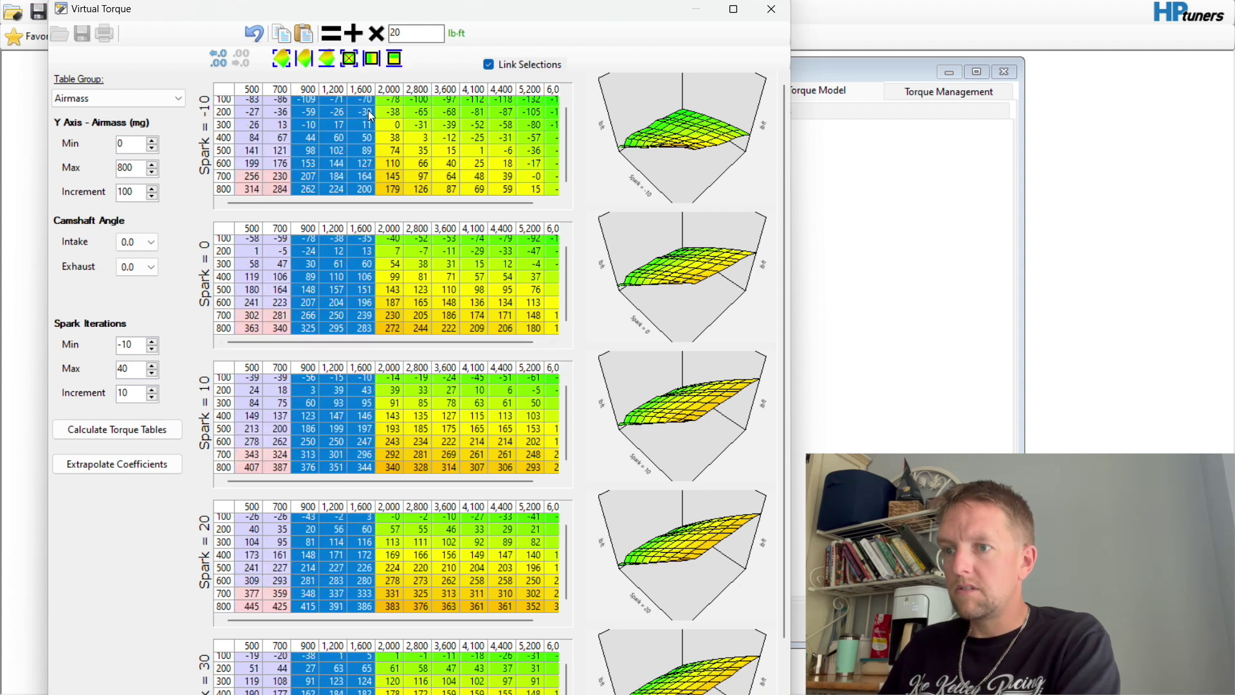
left_click(374, 61)
left_click(368, 418)
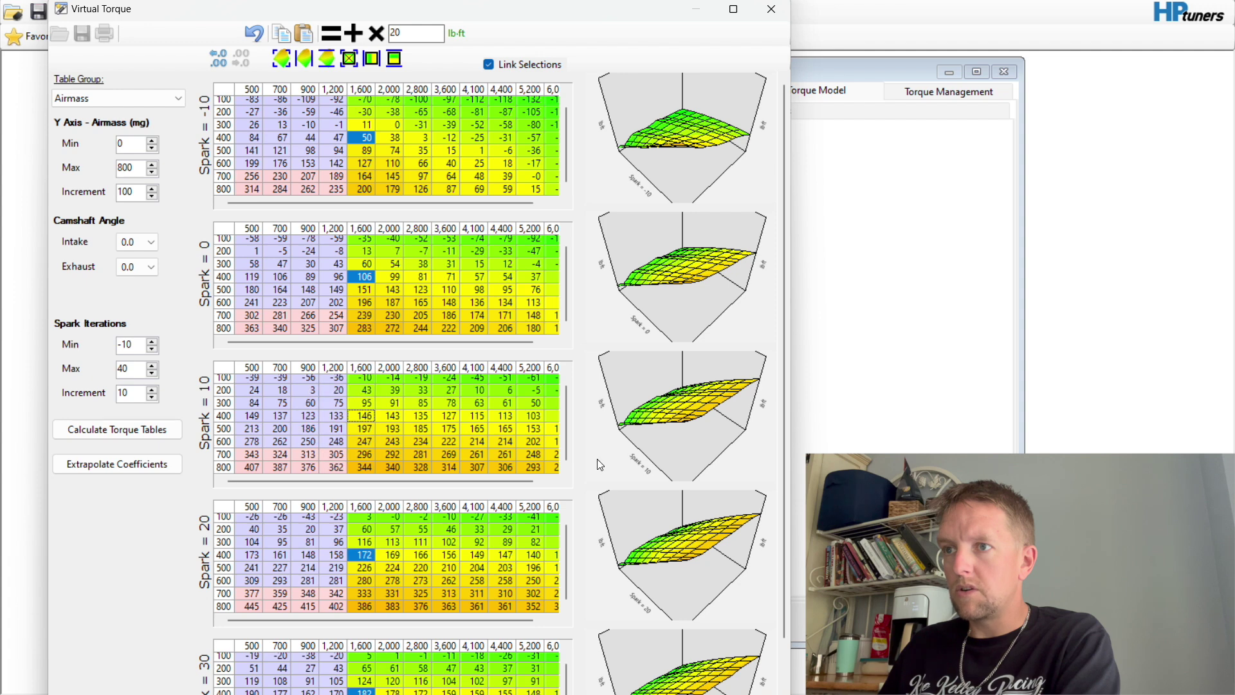
Inspect the shapes of the Spark = 10 and Spark = 0 torque surfaces from different angles
left_click_drag(664, 427, 700, 365)
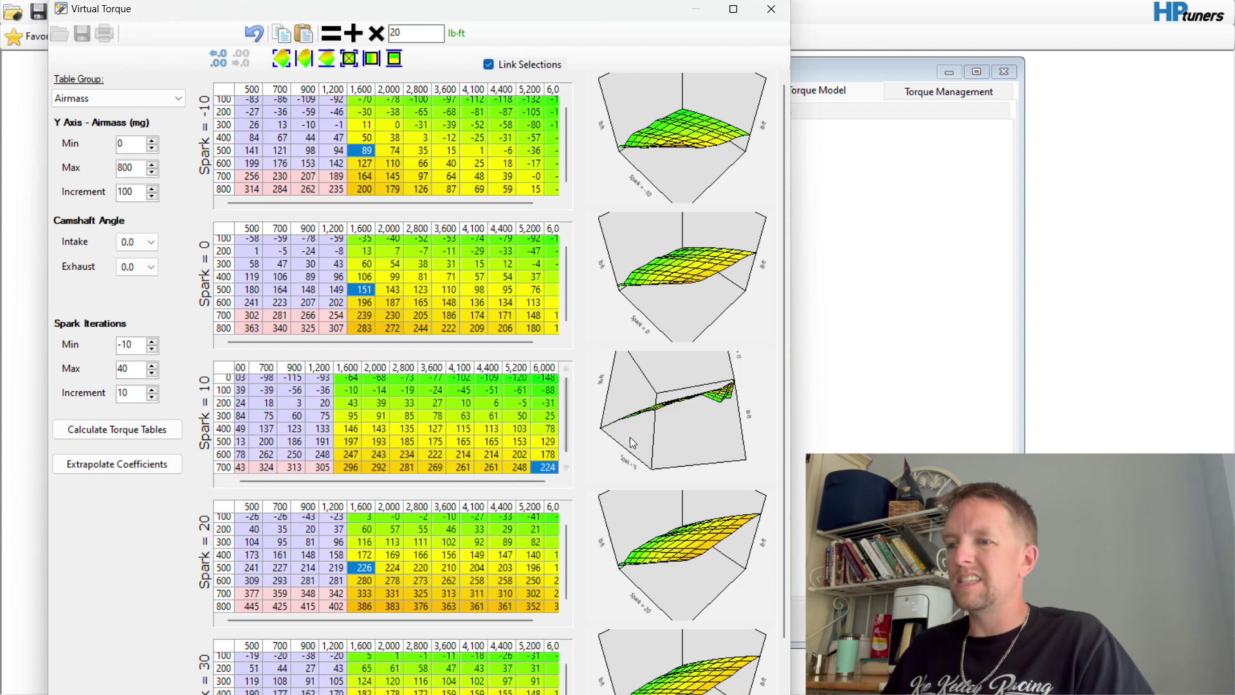
mouse_move(705, 393)
left_mouse_down()
mouse_move(705, 404)
mouse_move(566, 428)
mouse_move(557, 463)
mouse_move(568, 471)
left_mouse_up()
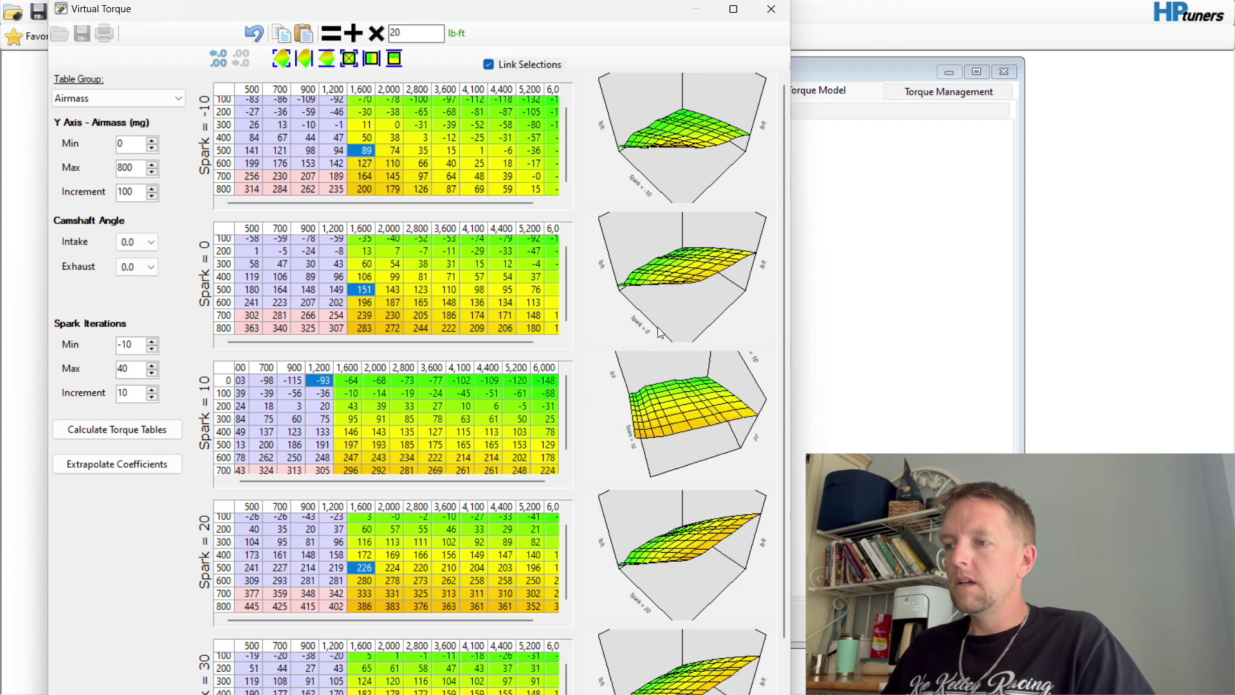
left_click(678, 267)
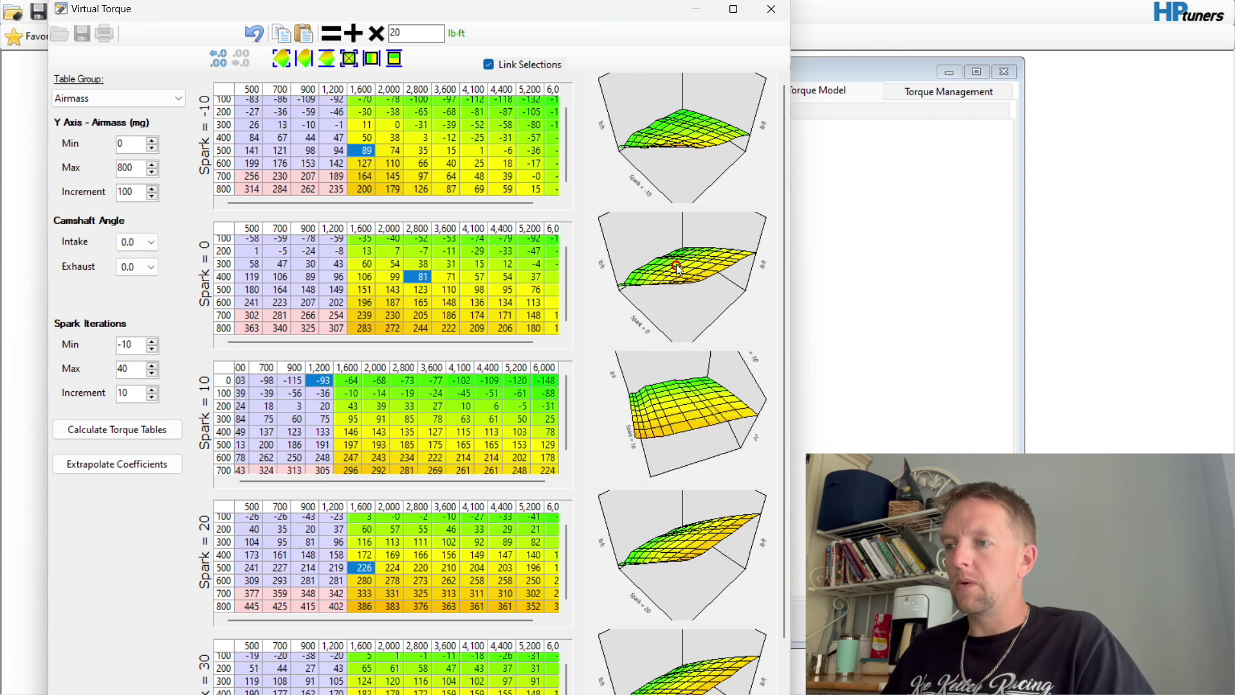
mouse_move(674, 271)
left_mouse_down()
mouse_move(753, 265)
mouse_move(658, 288)
mouse_move(686, 263)
left_mouse_up()
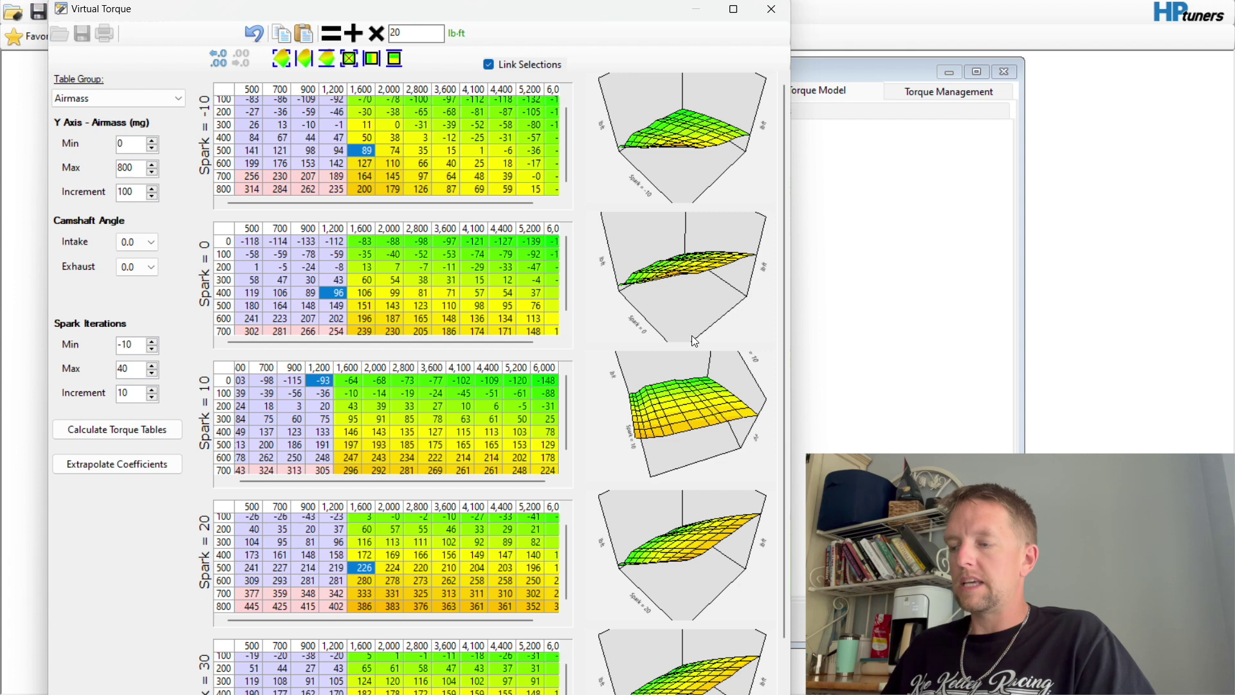
Undo the trial additions and interpolations in the Virtual Torque tables, and close Virtual Torque
left_click(259, 39)
left_click(260, 39)
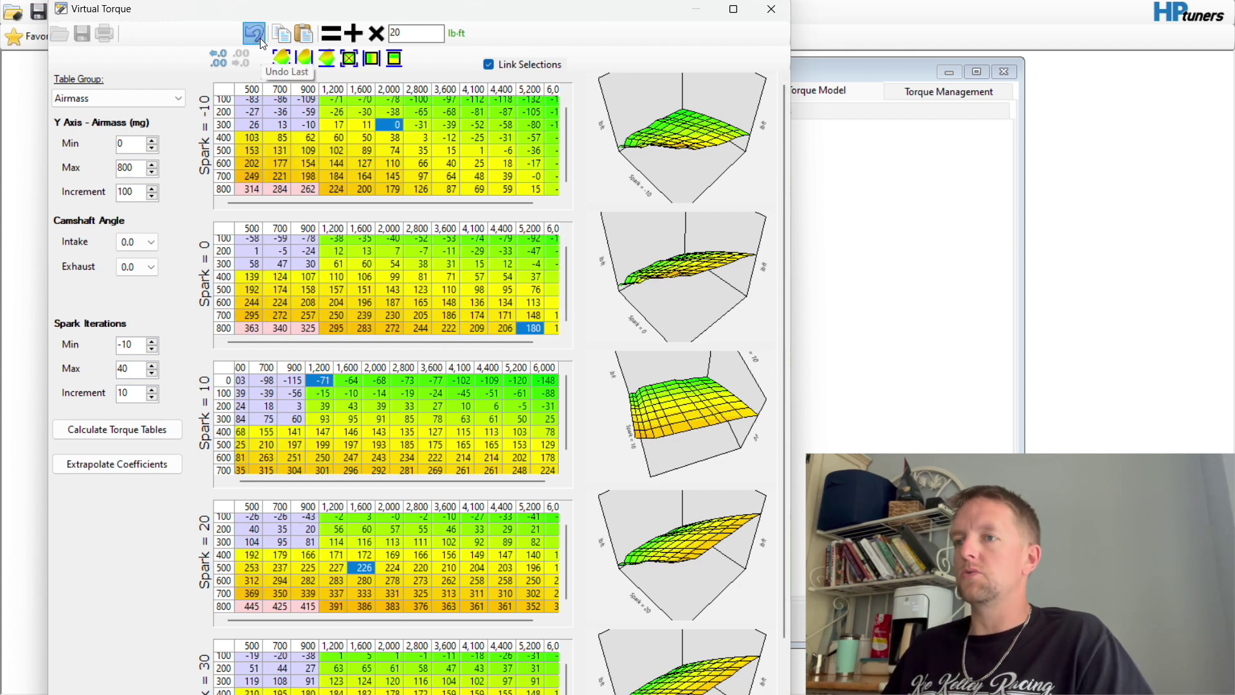
left_click(260, 39)
left_click(260, 38)
left_click(771, 9)
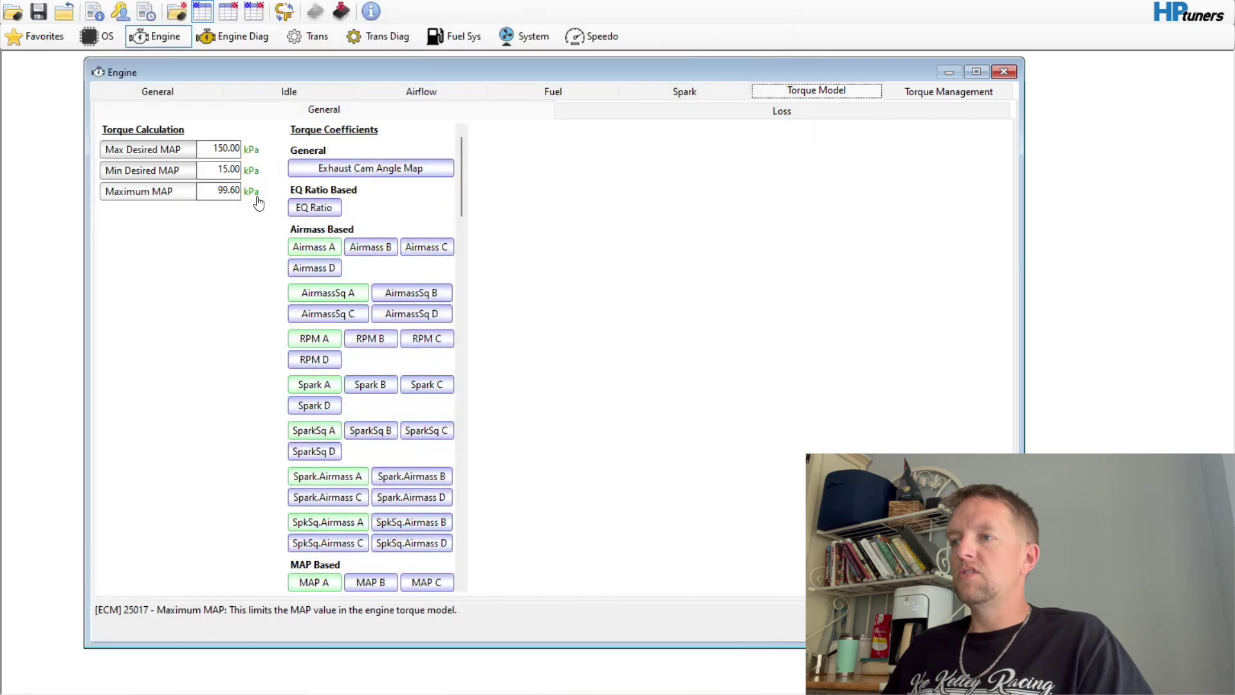
Start opening another file or tool from the tune editor
left_click(81, 1)
left_click(131, 26)
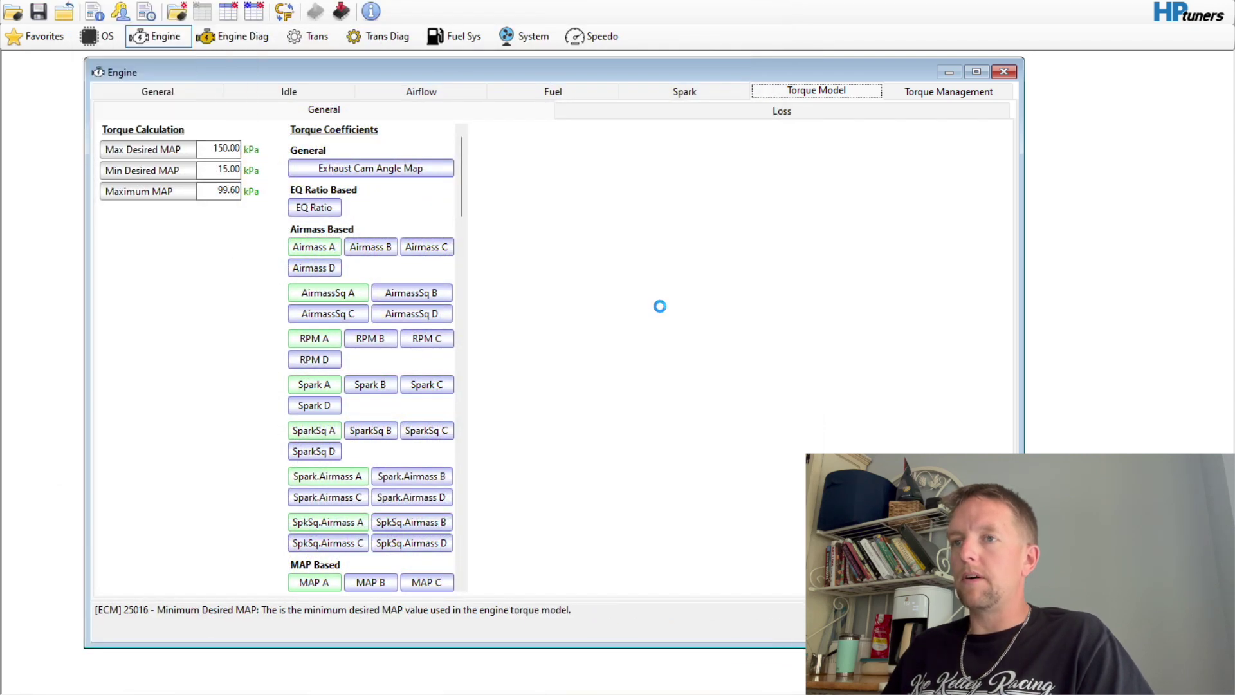